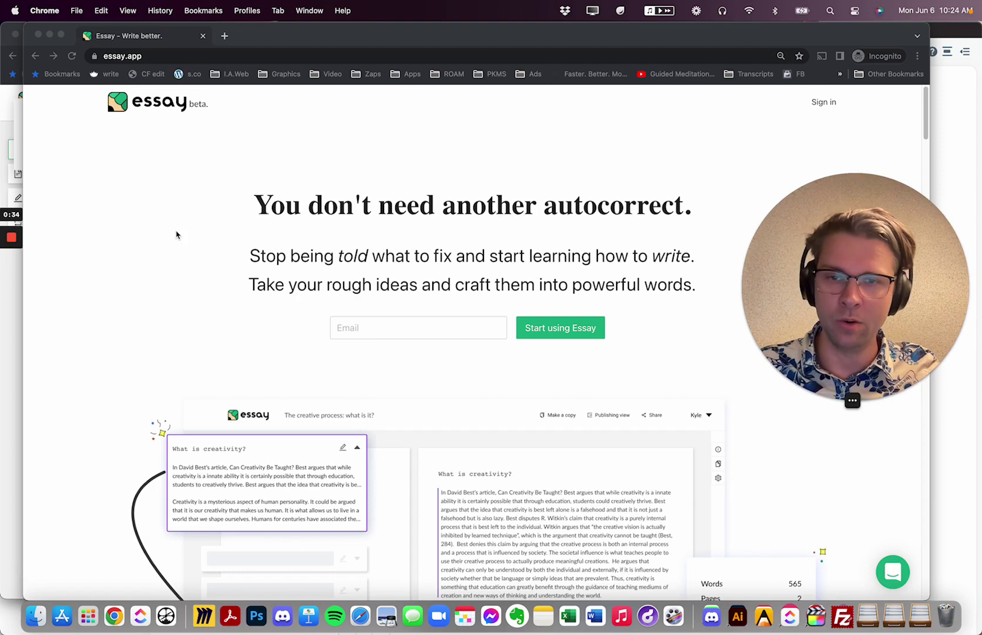
Step: Scroll down through the Essay landing page
scroll(177, 234, "down", 2)
left_click_drag(886, 261, 871, 181)
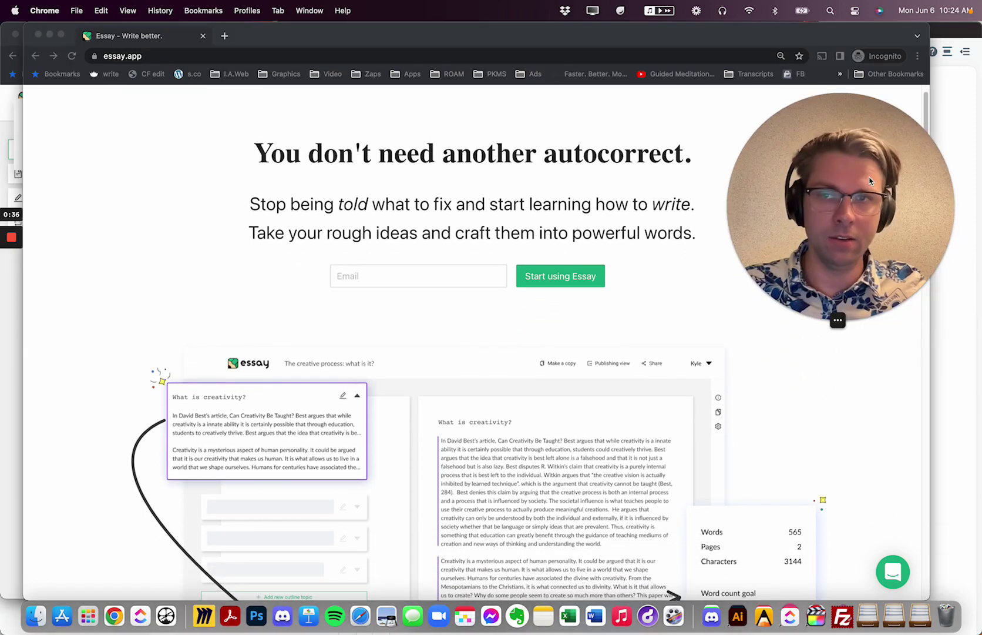
scroll(211, 295, "down", 12)
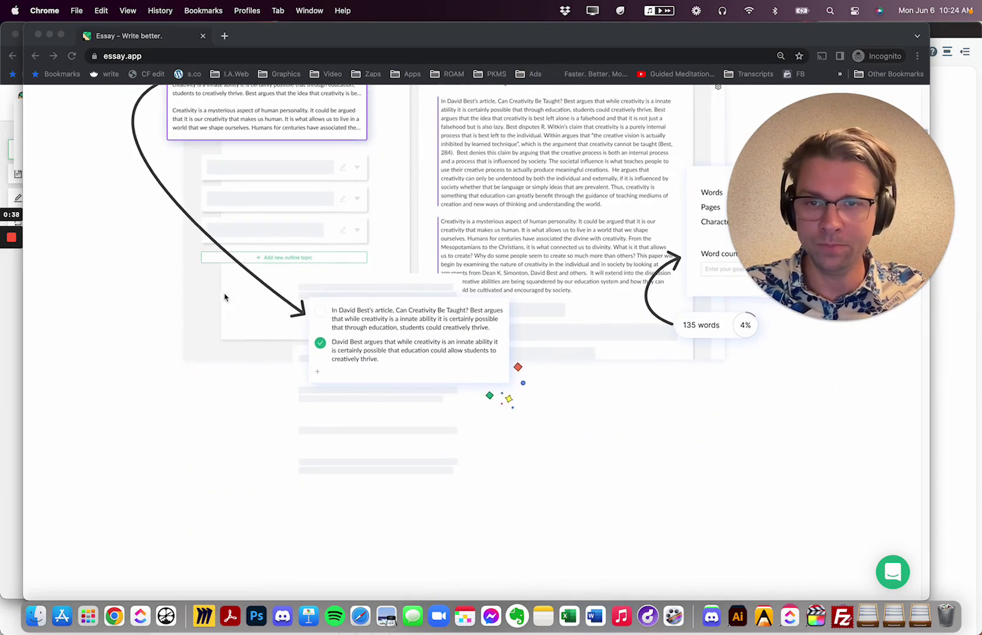
scroll(224, 297, "down", 10)
scroll(294, 300, "down", 5)
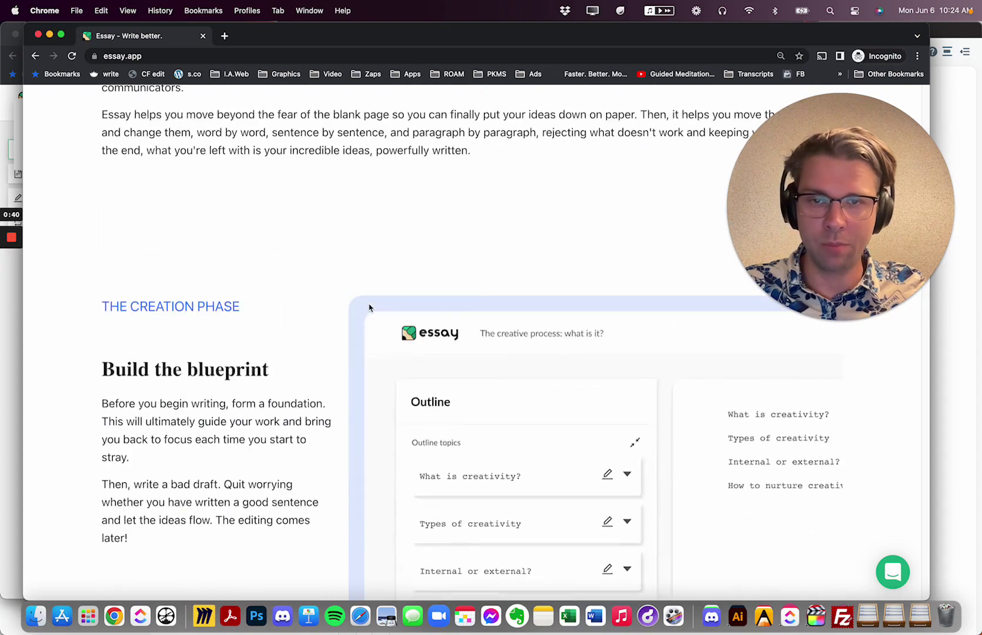
scroll(369, 306, "down", 3)
scroll(368, 306, "down", 5)
scroll(359, 306, "up", 3)
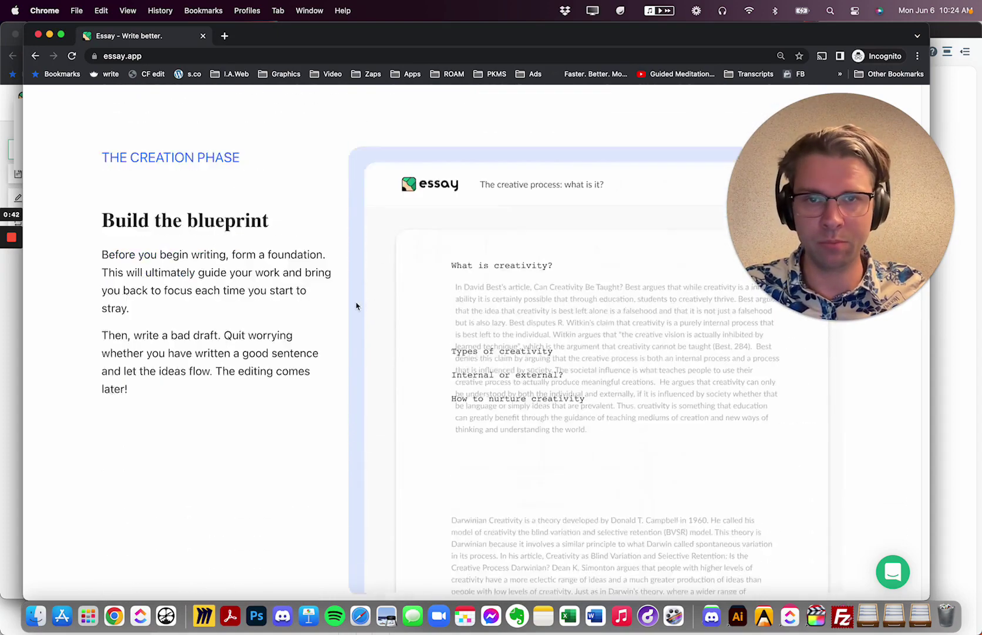
scroll(356, 306, "up", 4)
scroll(354, 306, "down", 3)
scroll(353, 307, "down", 1)
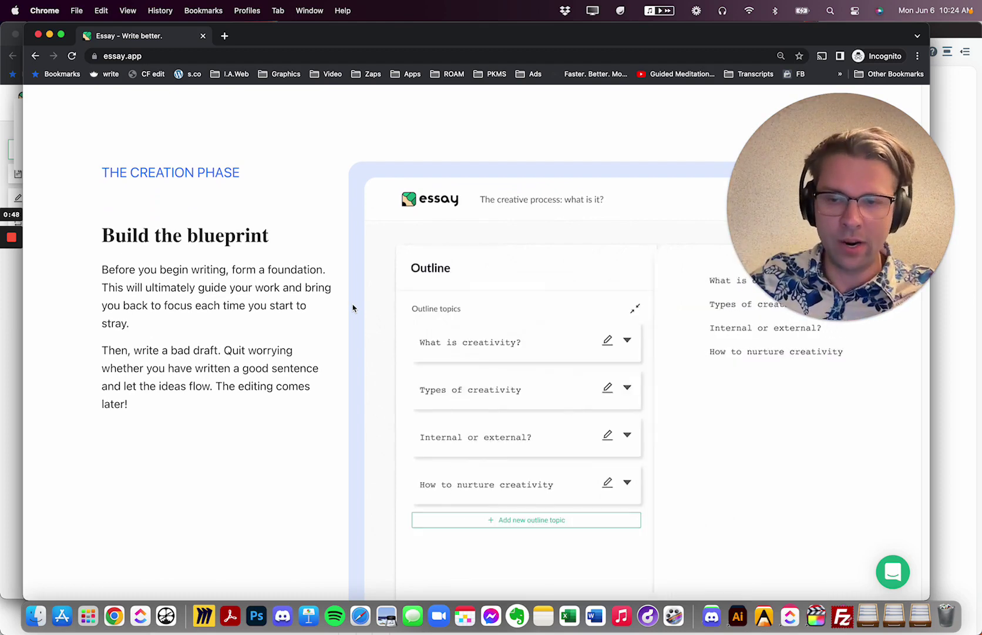
Step: Glance at the Roam Research notes, then return to the browser showing the Essay site
left_click(167, 615)
scroll(822, 217, "down", 5)
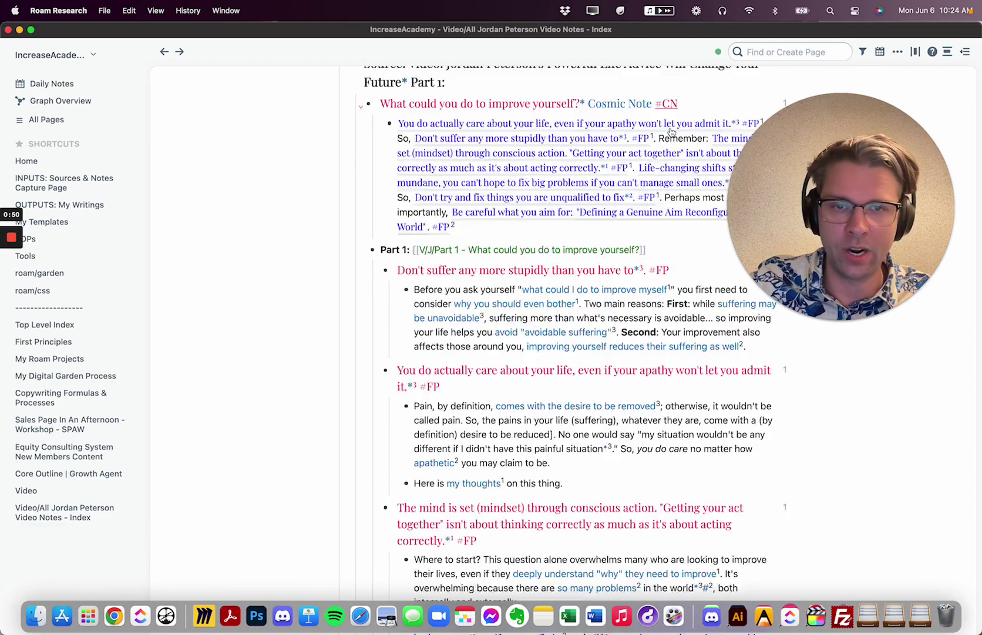
scroll(481, 243, "up", 5)
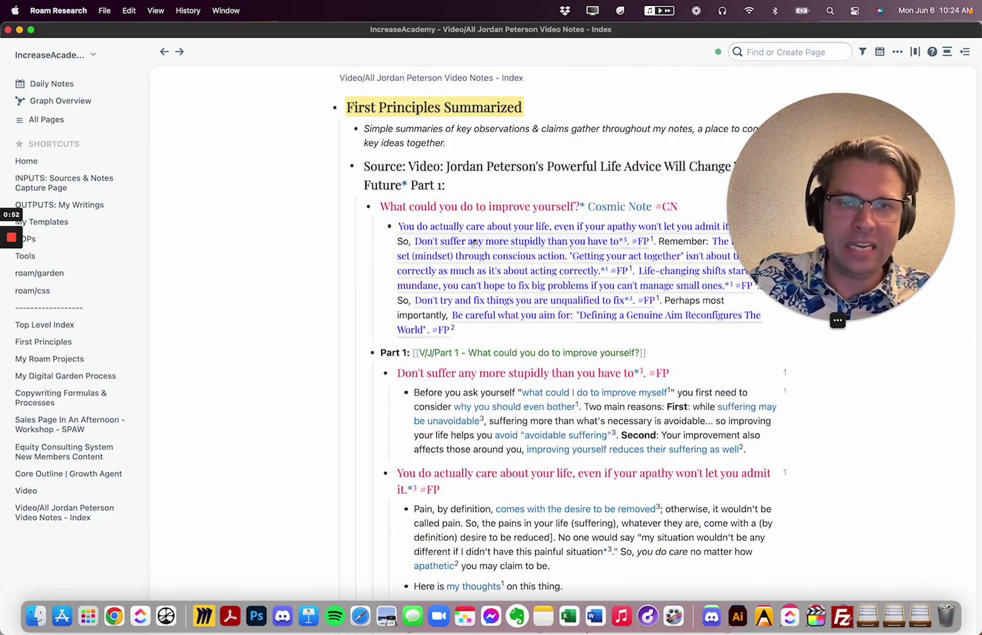
key("ctrl+Up")
left_click(702, 270)
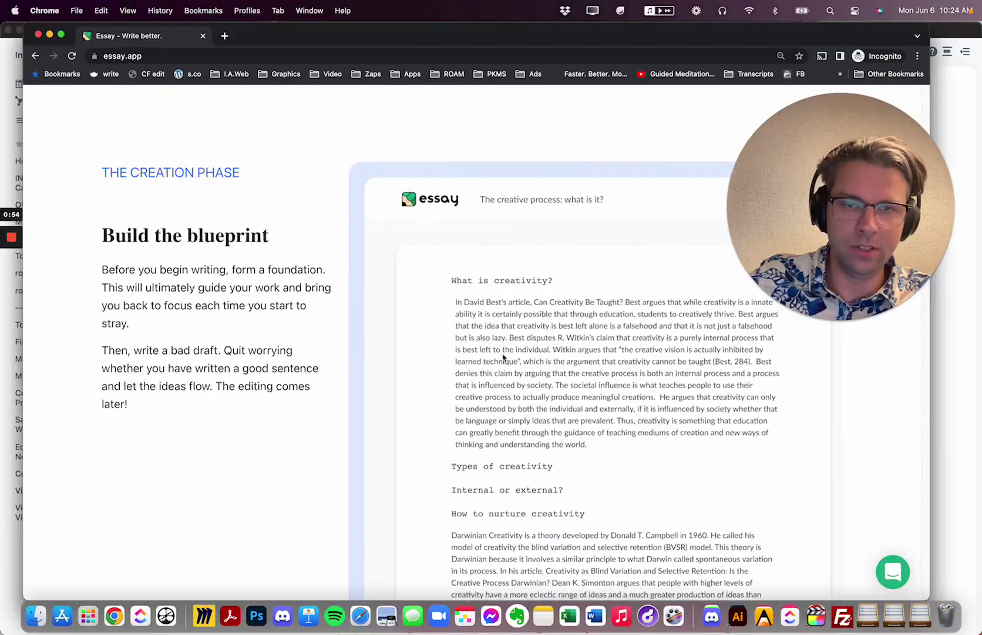
scroll(503, 357, "down", 3)
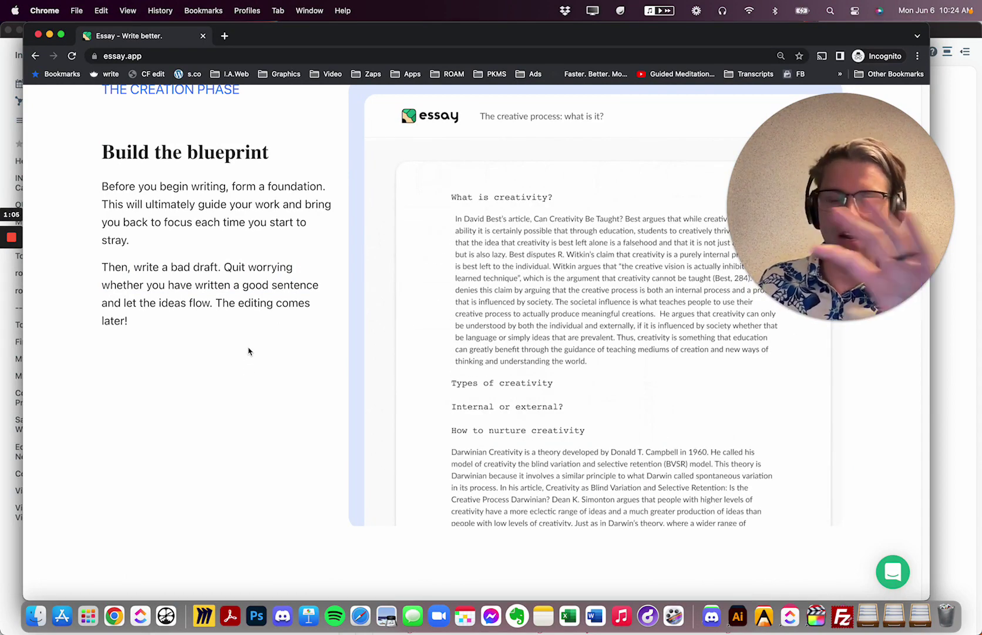
Step: Scroll through the remaining sections of the Essay landing page
scroll(275, 333, "down", 10)
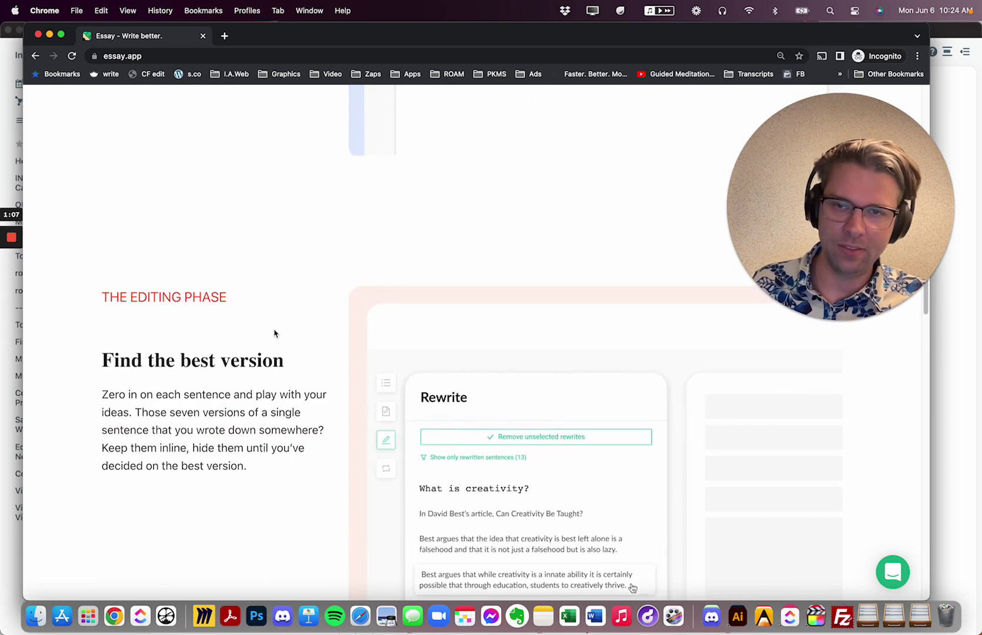
scroll(275, 333, "up", 2)
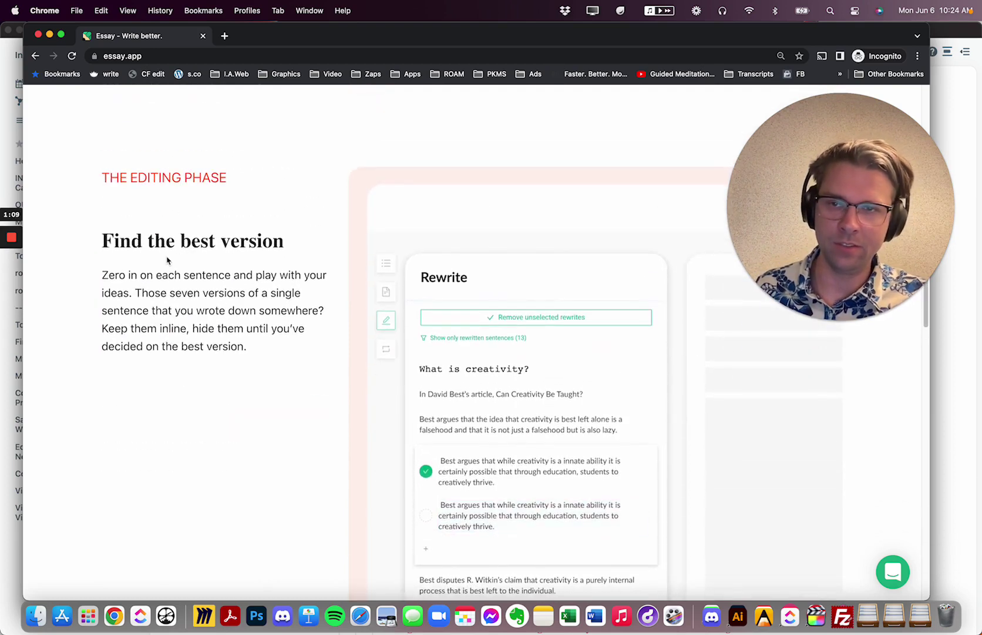
scroll(327, 288, "down", 3)
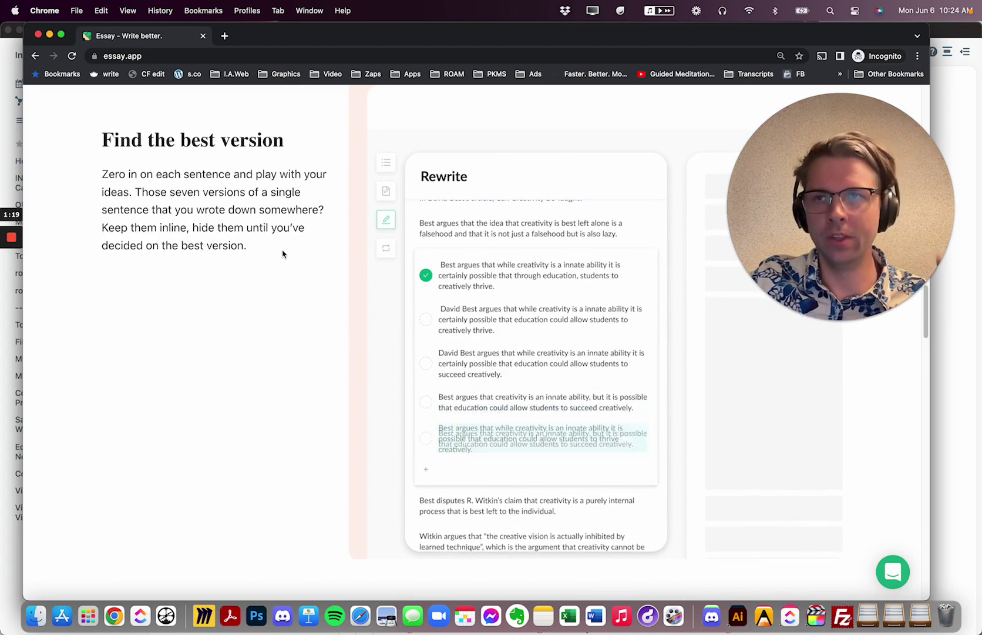
scroll(257, 247, "down", 5)
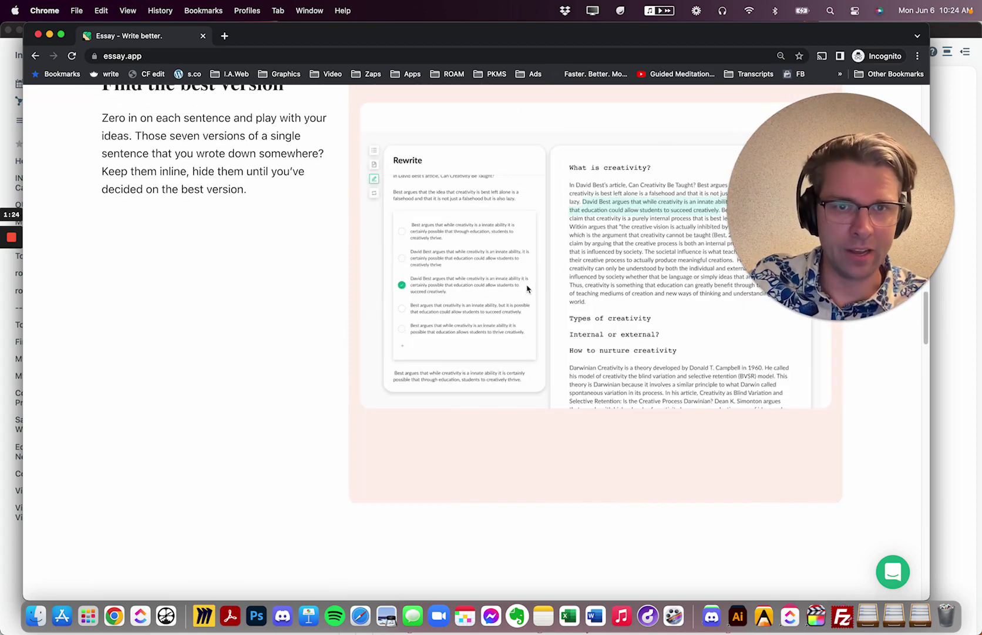
scroll(527, 288, "down", 5)
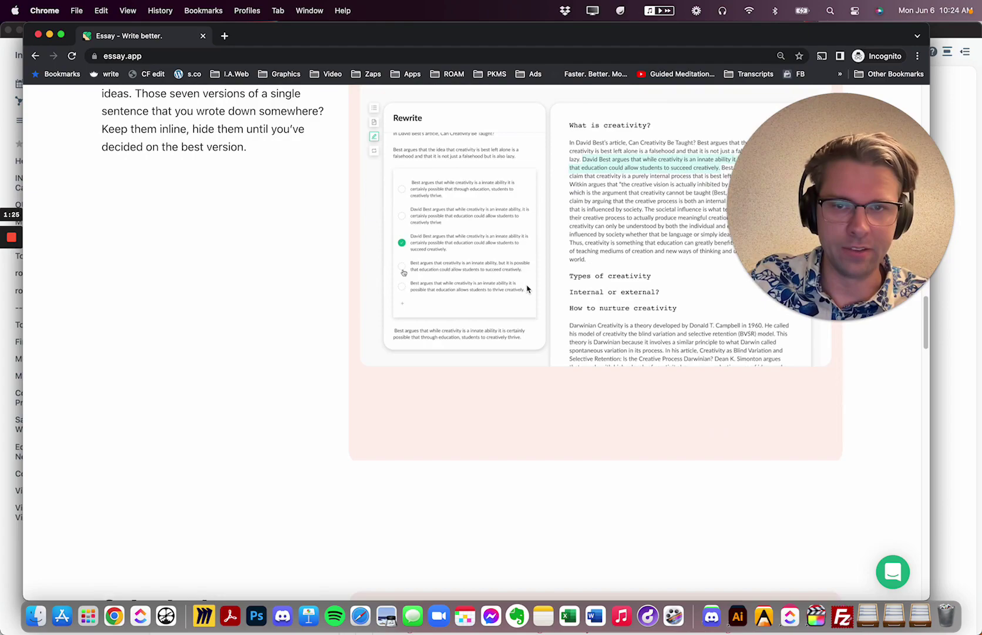
scroll(594, 361, "down", 8)
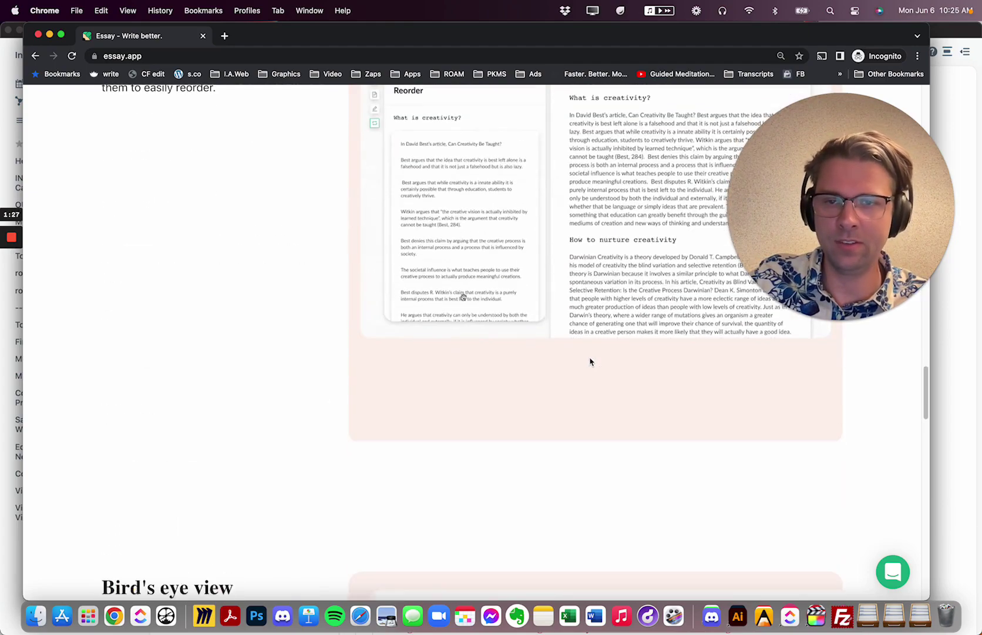
scroll(592, 358, "up", 5)
scroll(482, 444, "down", 15)
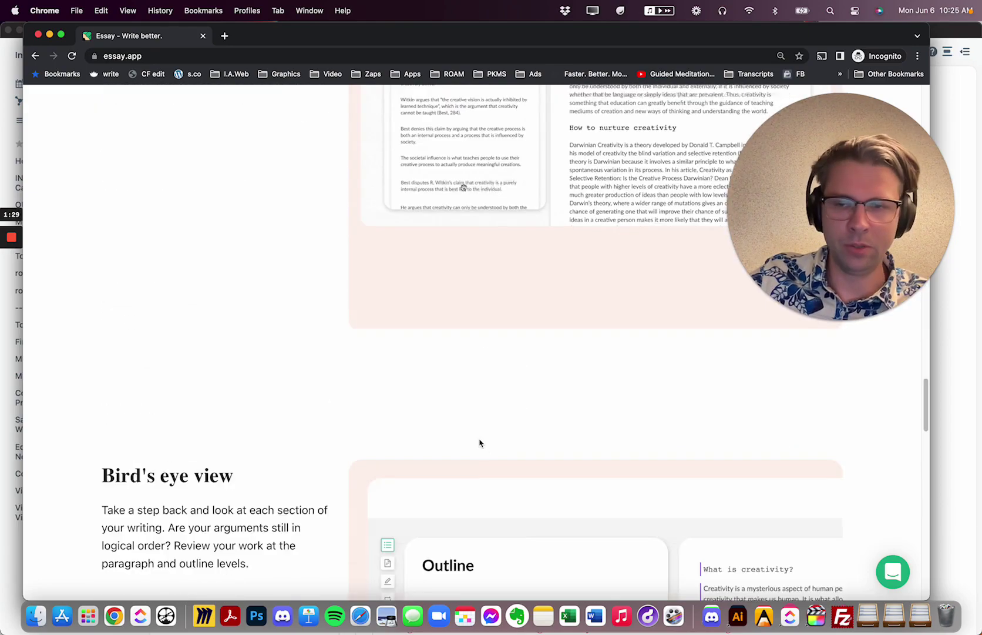
scroll(435, 419, "down", 4)
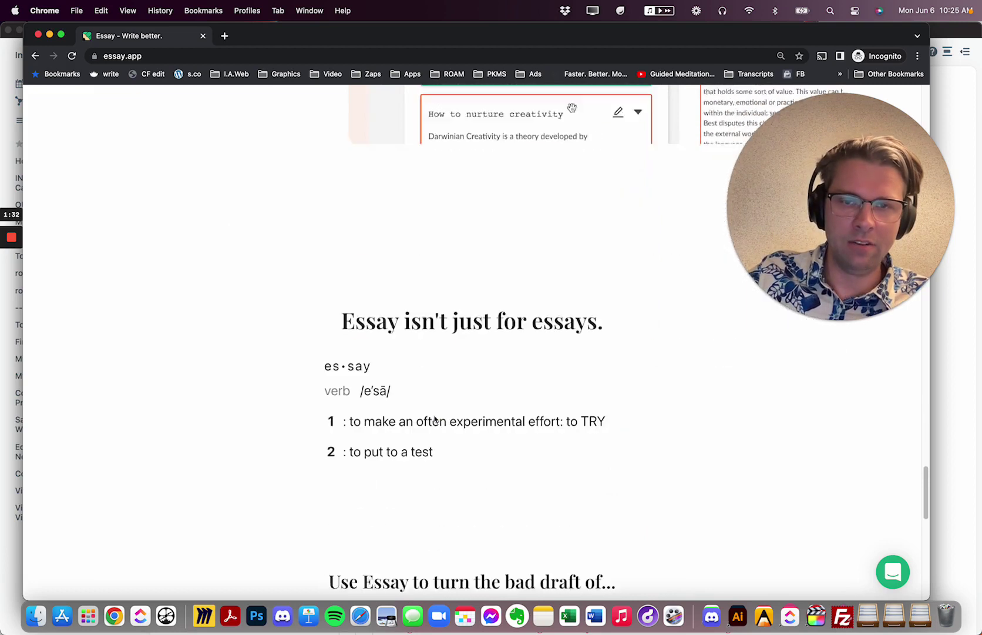
left_click(819, 323)
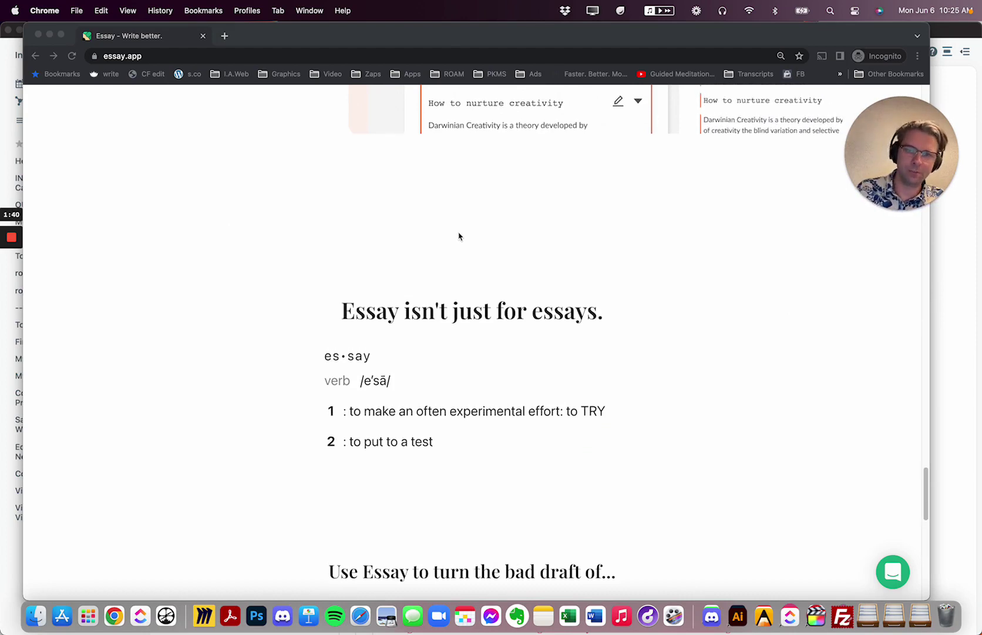
scroll(459, 236, "down", 5)
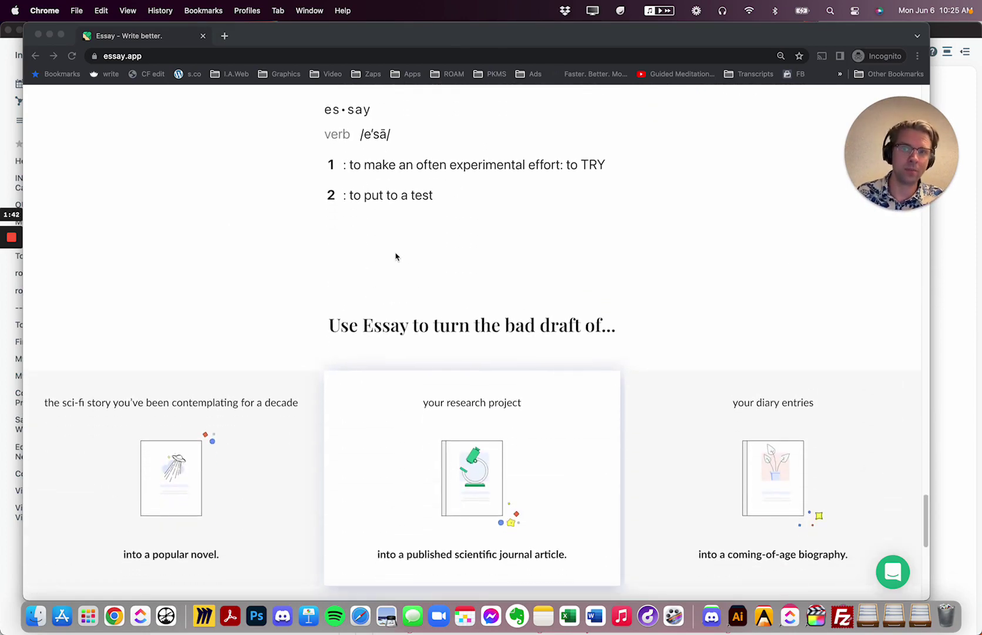
scroll(395, 257, "down", 8)
scroll(579, 268, "up", 6)
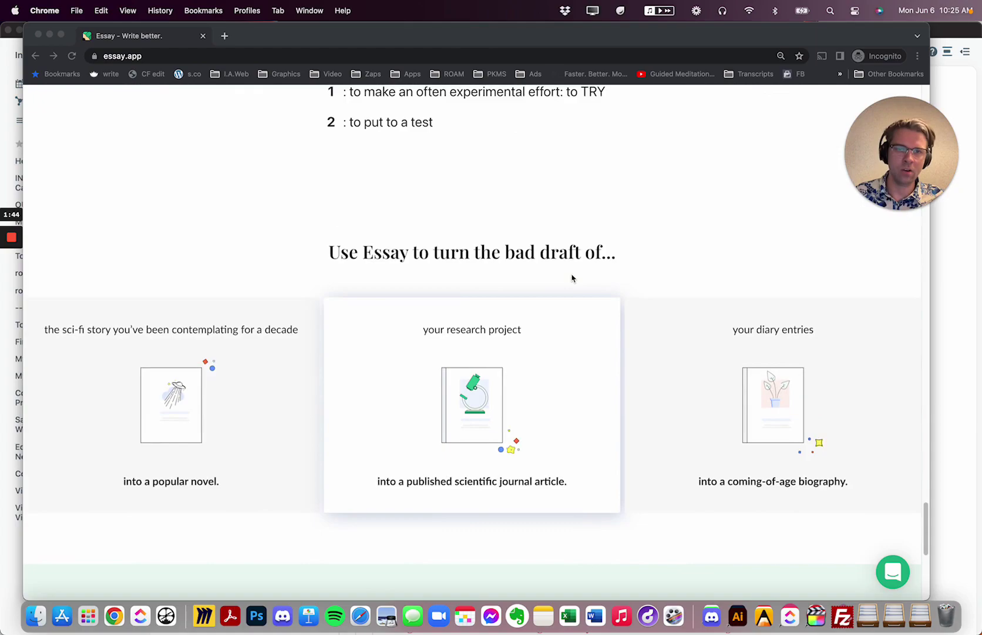
scroll(458, 290, "up", 2)
scroll(459, 289, "down", 15)
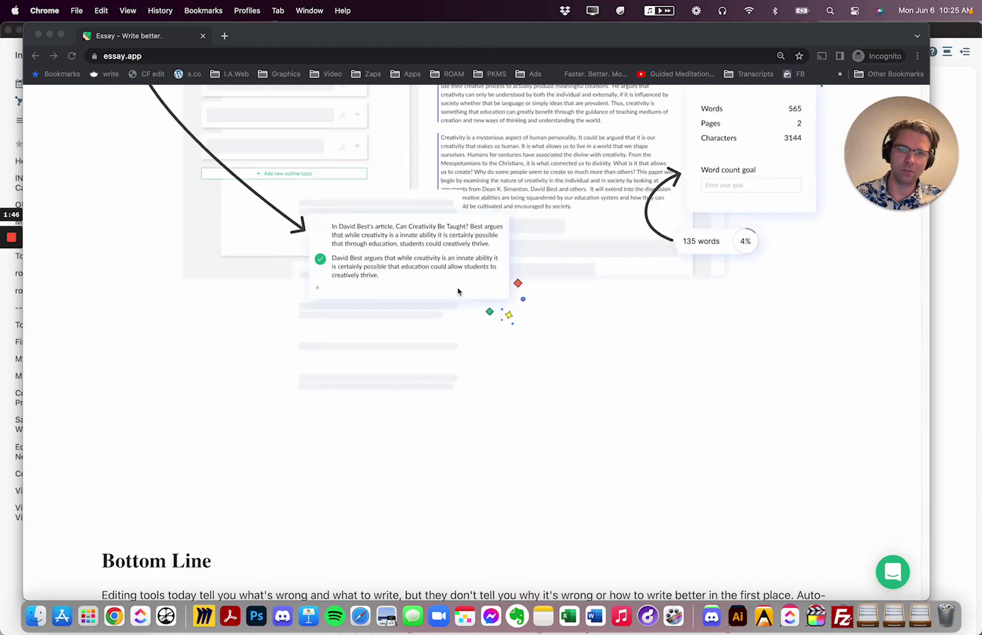
scroll(459, 292, "up", 20)
Step: Close the landing page, dismiss the screen-too-small warning, widen the editor window, and switch to Roam
left_click(203, 36)
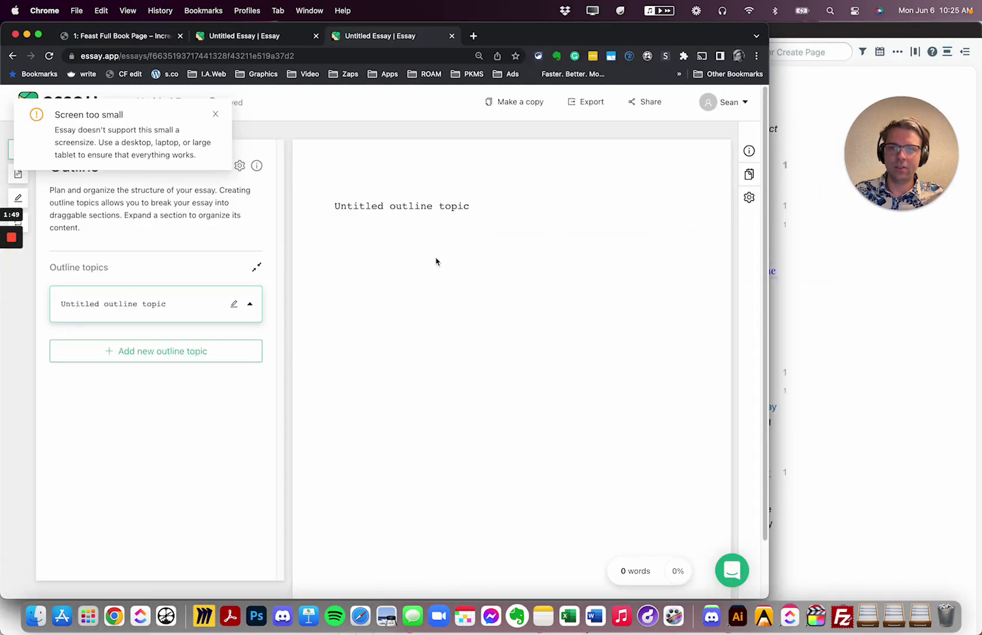
left_click(216, 114)
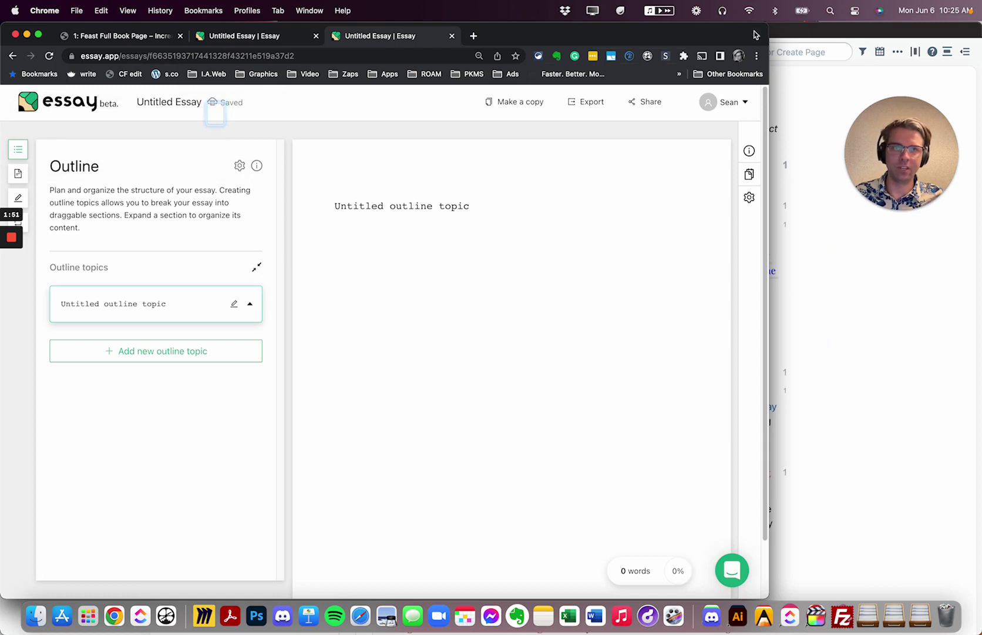
left_click_drag(768, 29, 825, 25)
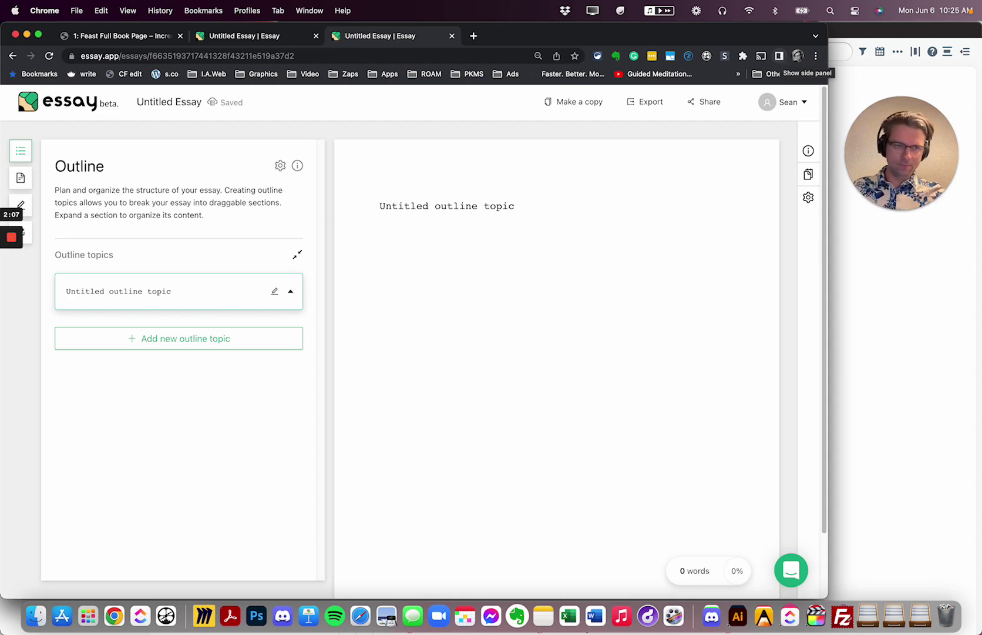
key("super+Tab")
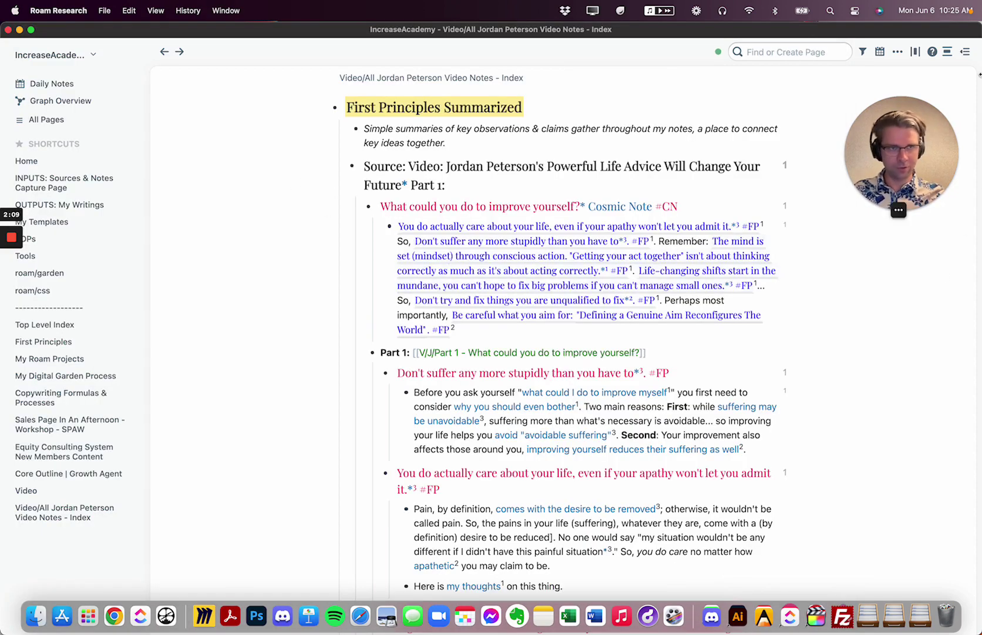
Step: Narrow the Roam window and scroll through the Jordan Peterson video notes index
left_click_drag(978, 26, 902, 26)
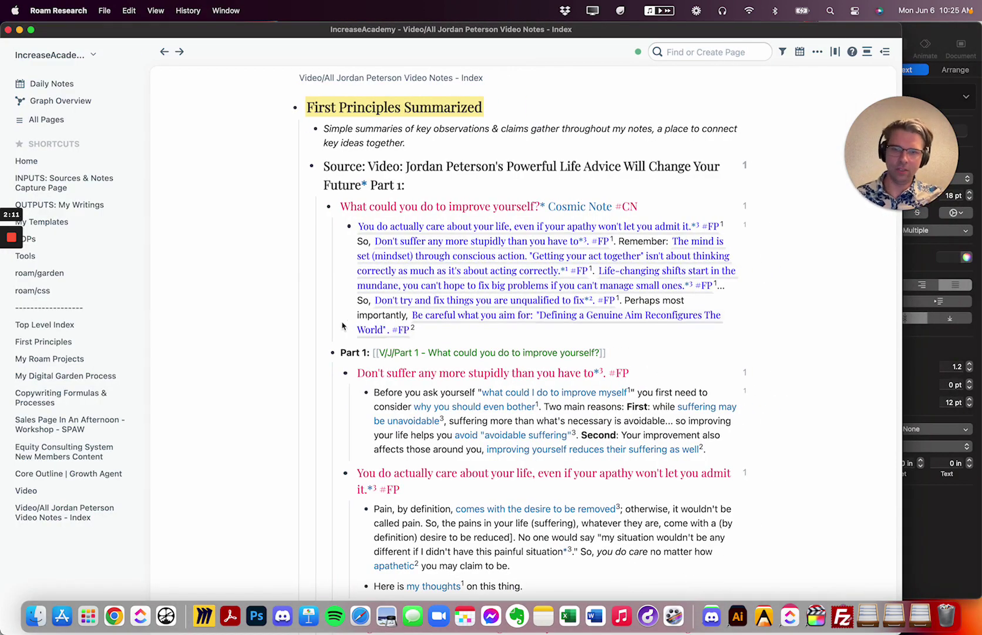
scroll(273, 323, "down", 5)
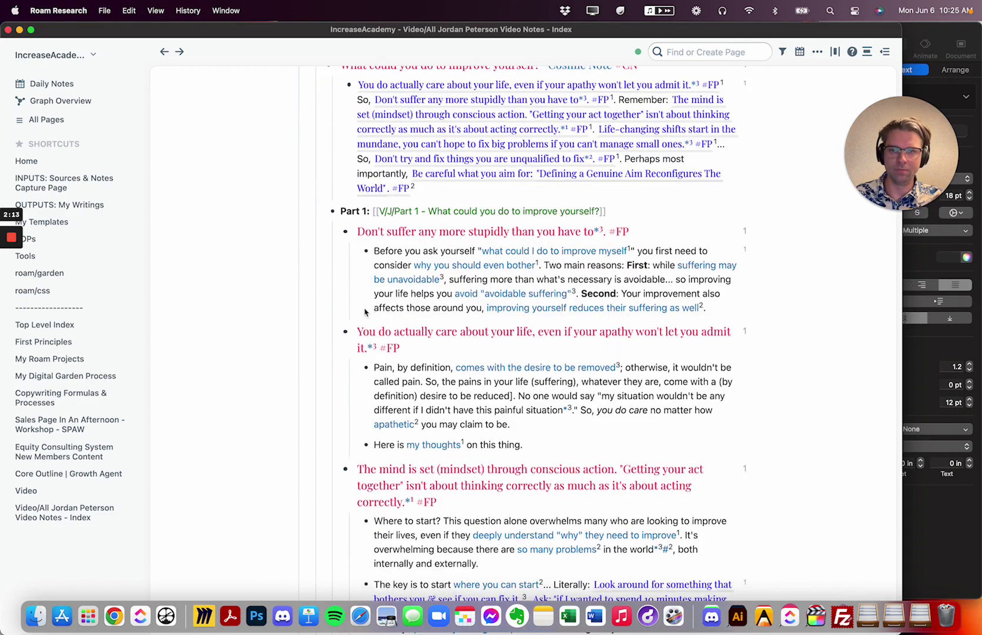
scroll(285, 323, "up", 5)
scroll(279, 341, "down", 2)
left_click(908, 111)
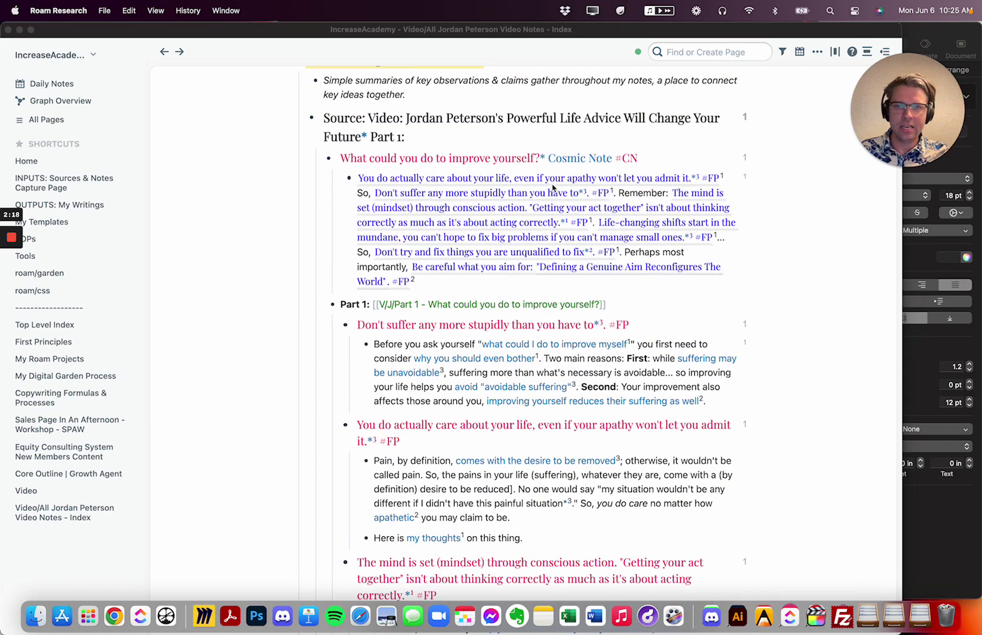
scroll(553, 185, "up", 2)
scroll(755, 272, "down", 4)
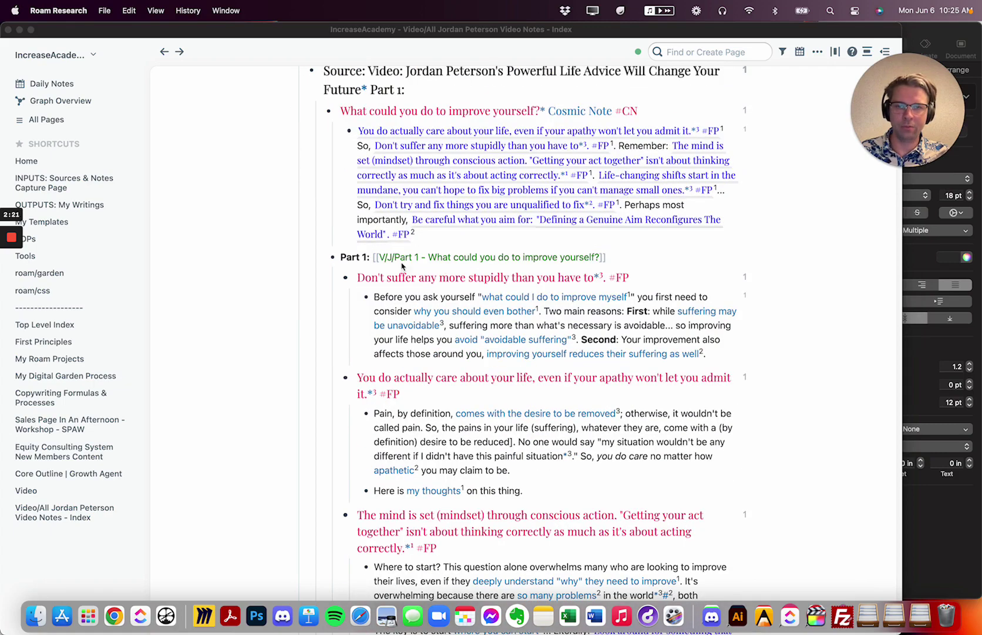
scroll(518, 191, "up", 5)
scroll(572, 185, "down", 5)
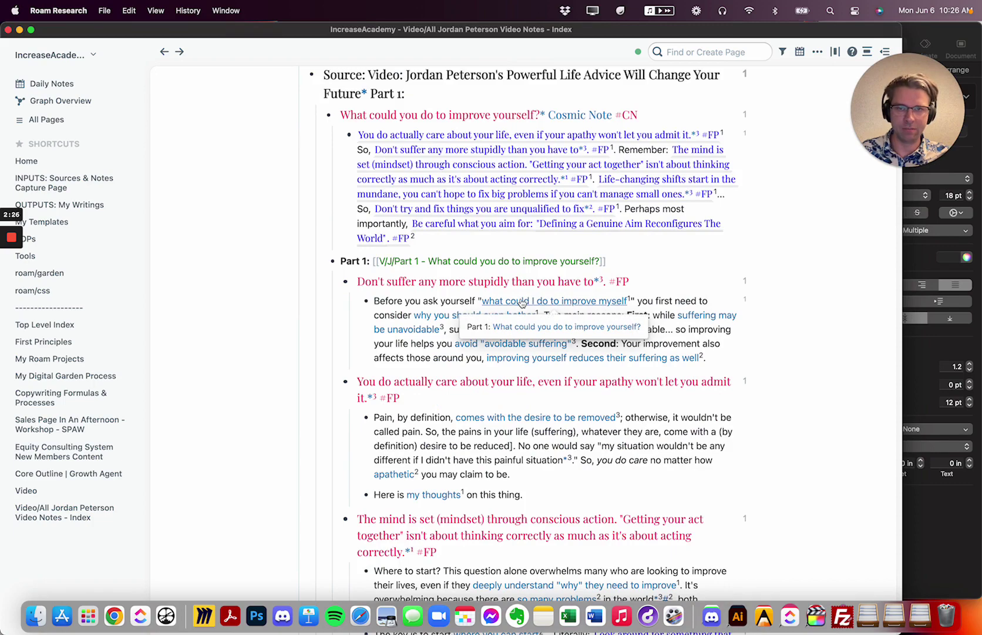
Step: Open the Part 1 'What could you do to improve yourself?' outline alongside and read through it
left_click(522, 302, "shift")
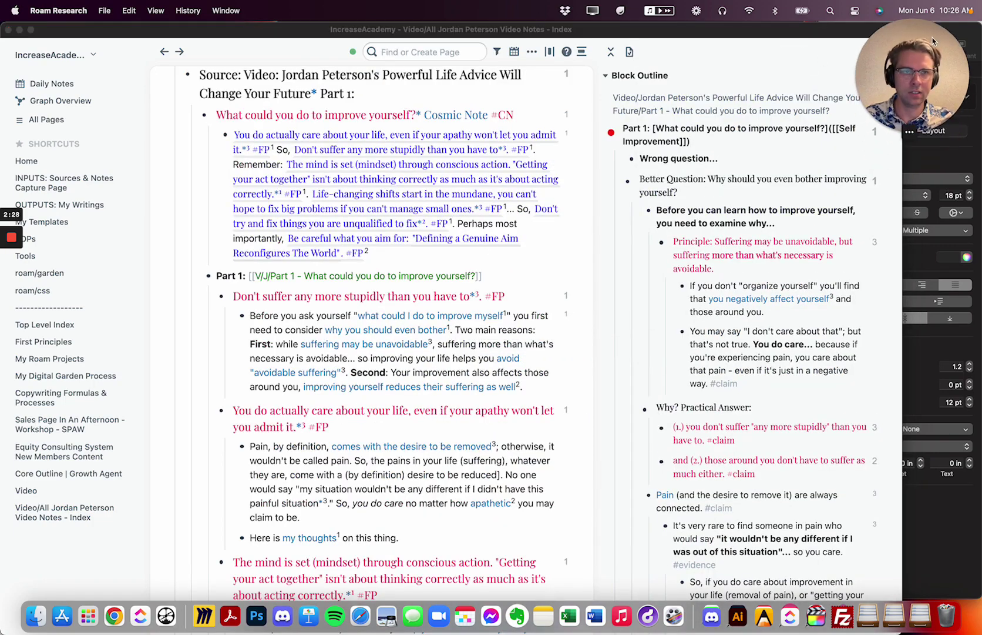
scroll(790, 153, "down", 15)
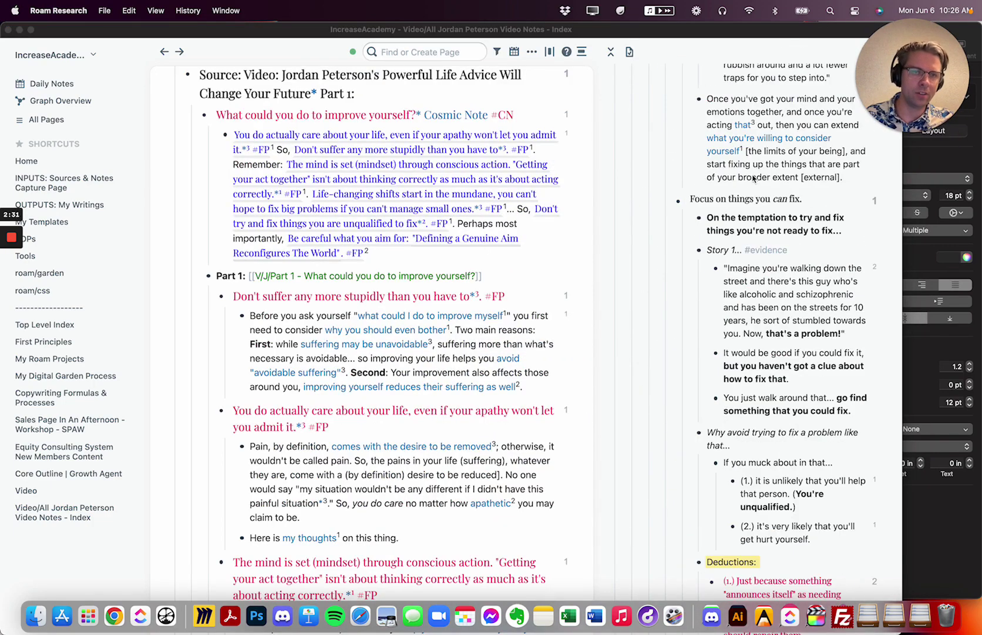
scroll(340, 302, "down", 3)
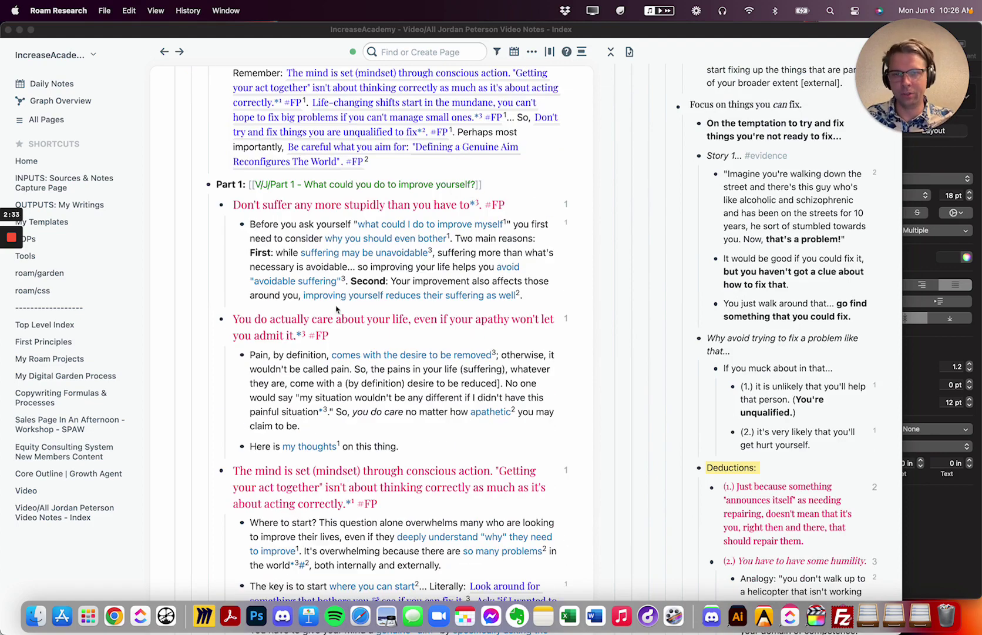
scroll(408, 329, "down", 12)
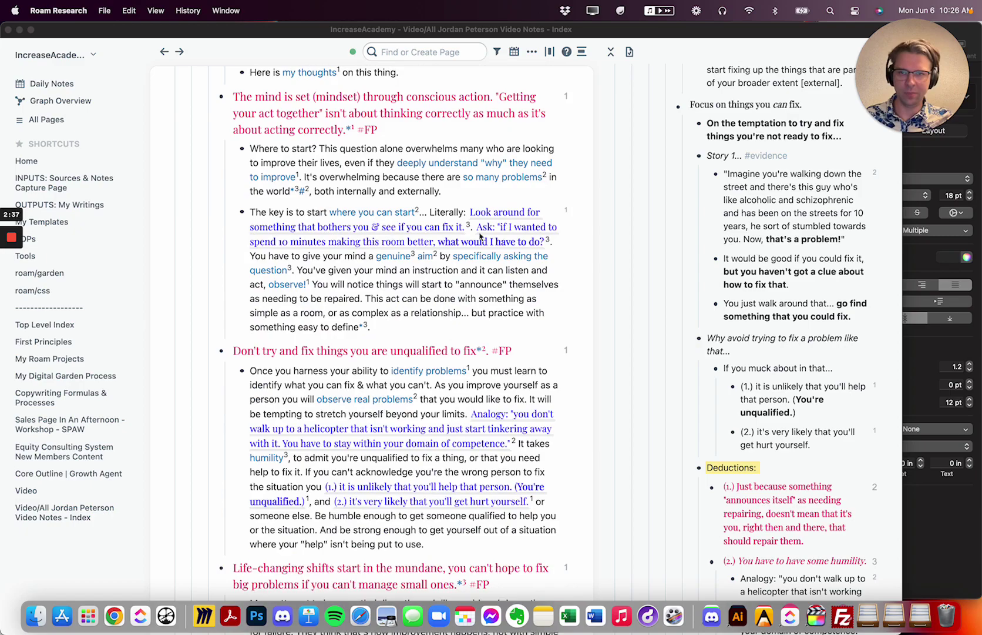
scroll(480, 236, "down", 20)
scroll(399, 247, "up", 20)
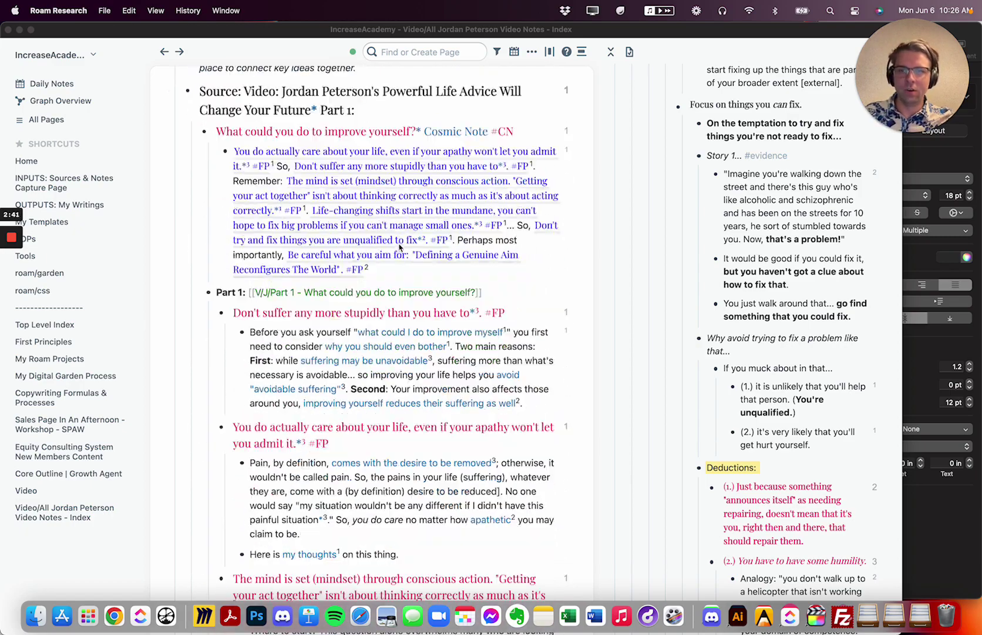
Step: Bring the Untitled Essay window forward, resize it wider, and close its duplicate copy
key("ctrl+Up")
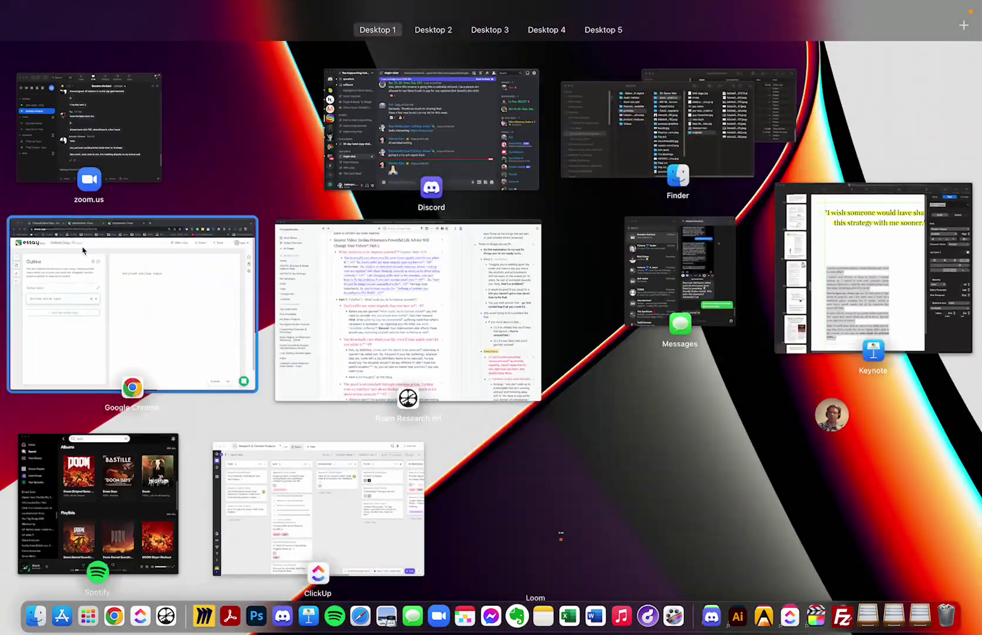
left_click(84, 249)
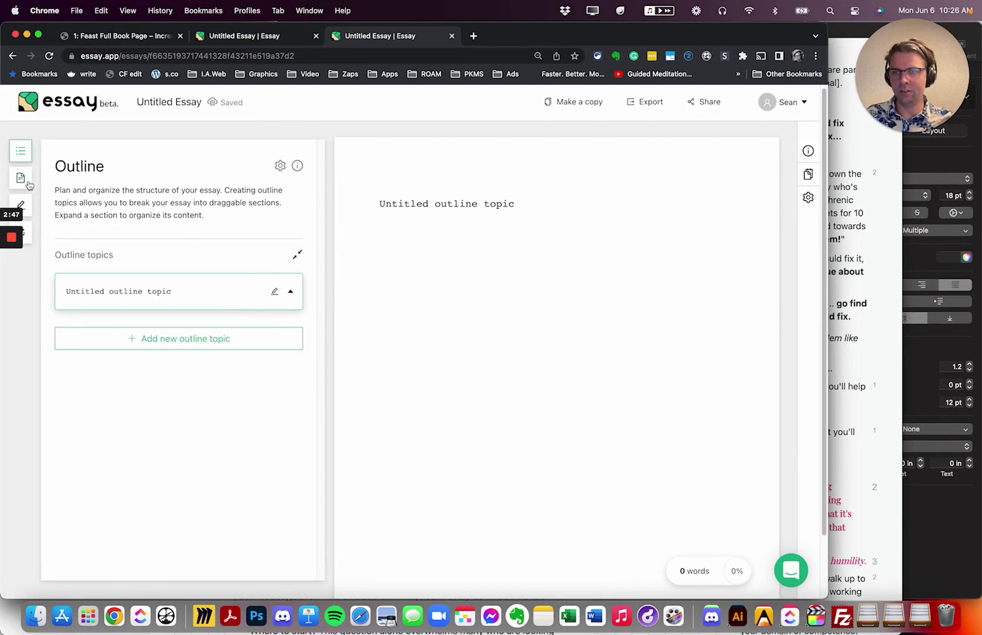
left_click_drag(2, 171, 30, 162)
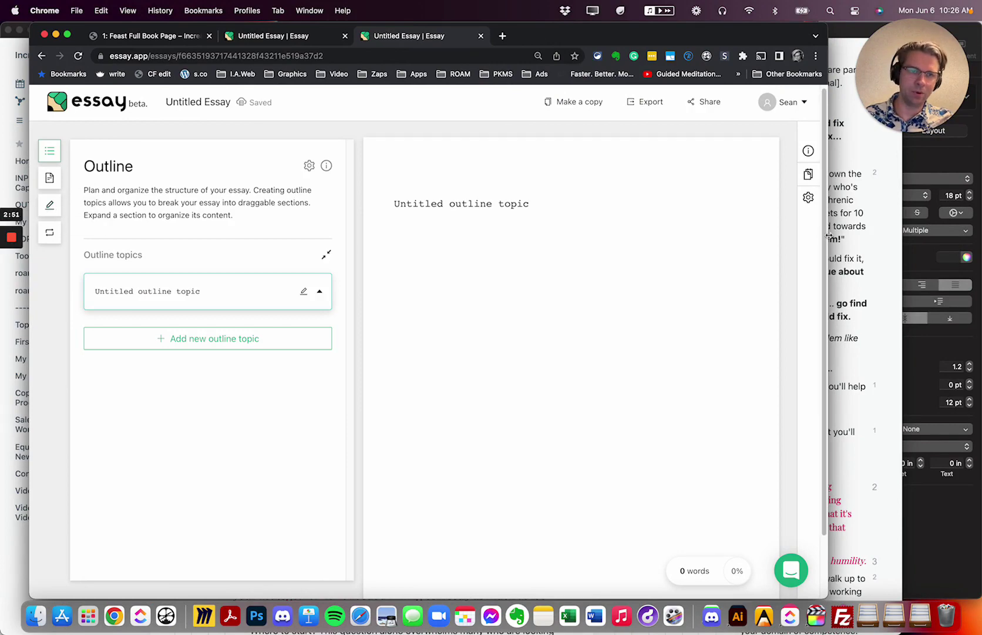
left_click_drag(824, 237, 921, 237)
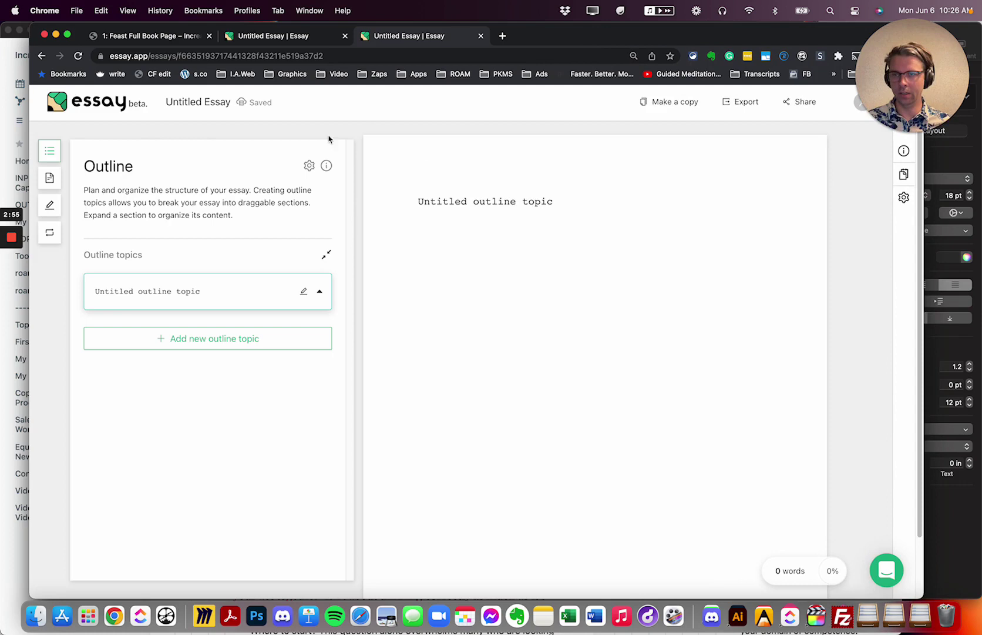
left_click(51, 179)
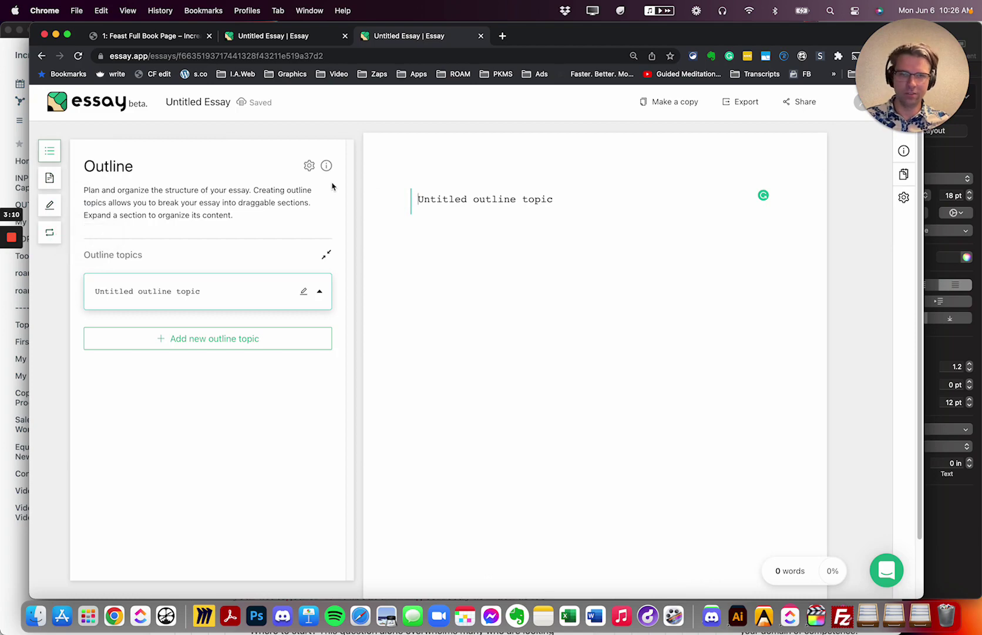
left_click(345, 36)
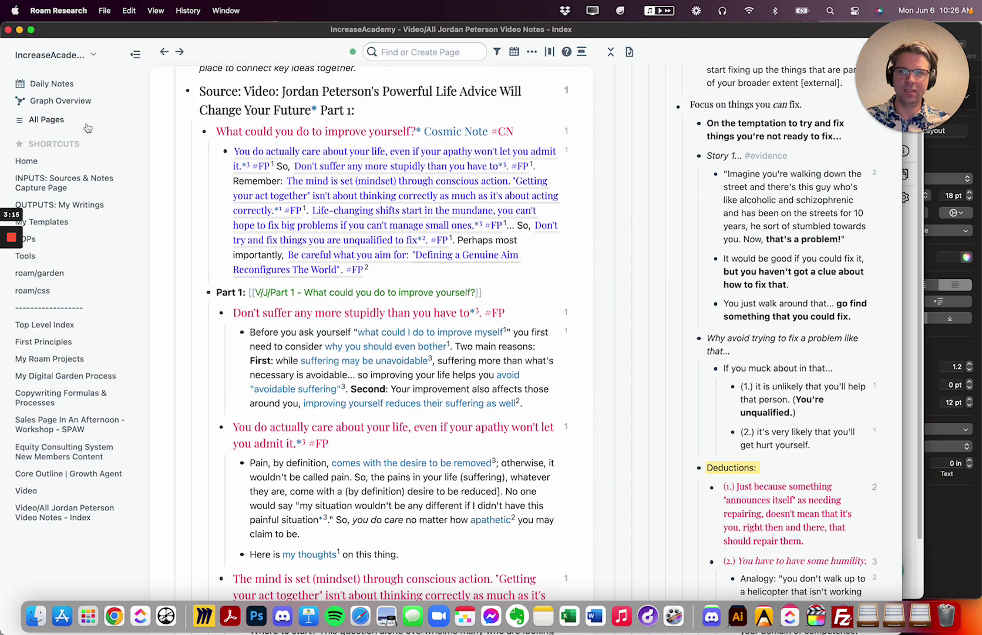
Step: Close Roam's block outline sidebar and copy the 'You do actually care…' sentence
left_click(13, 141)
left_click(206, 233)
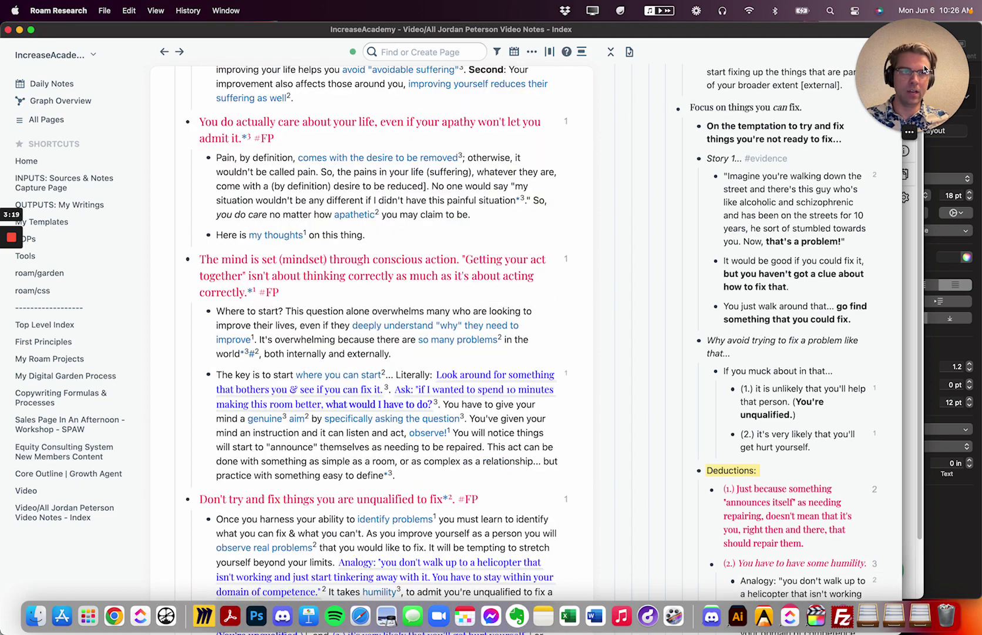
left_click(865, 115)
scroll(867, 117, "up", 15)
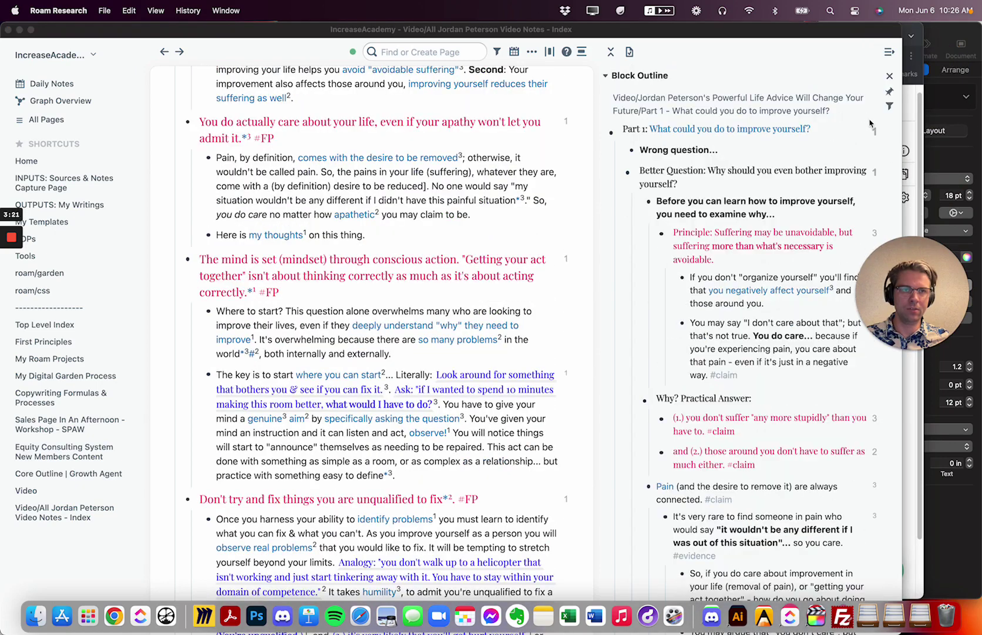
left_click(890, 76)
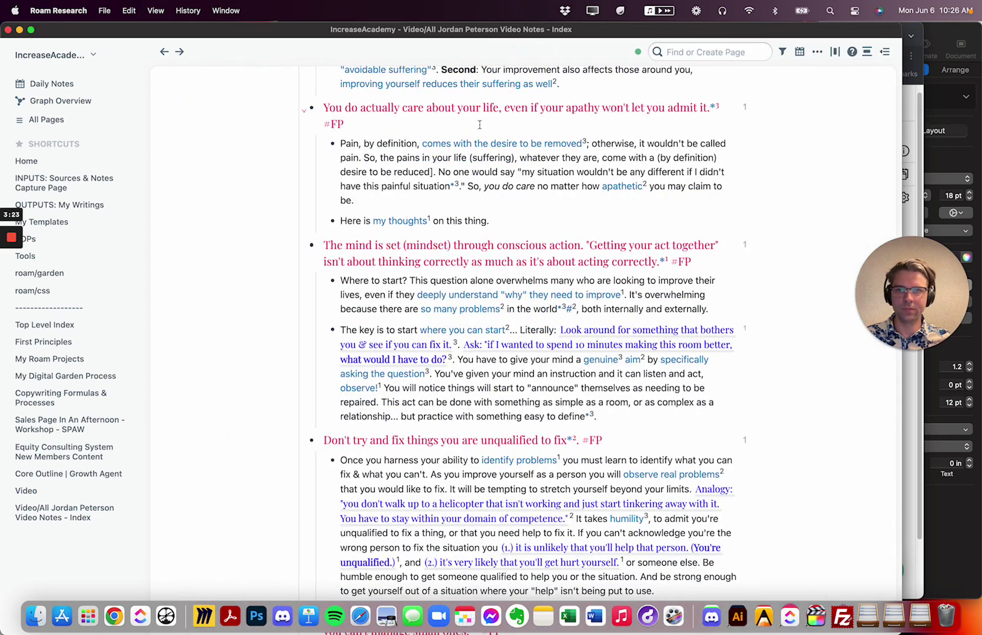
scroll(341, 128, "up", 1)
scroll(339, 133, "up", 5)
left_click_drag(324, 219, 712, 218)
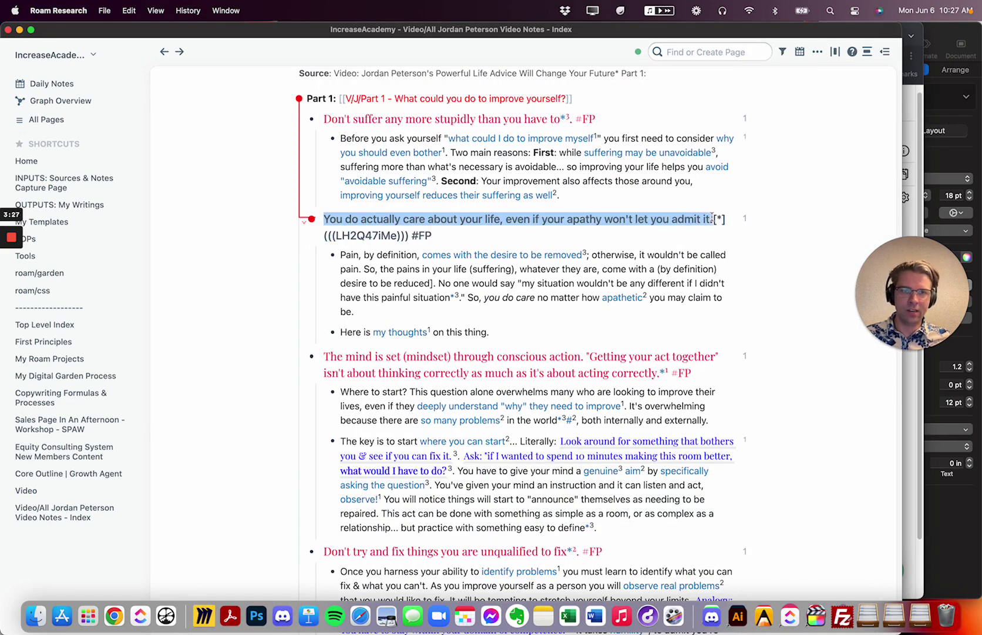
left_click(918, 74)
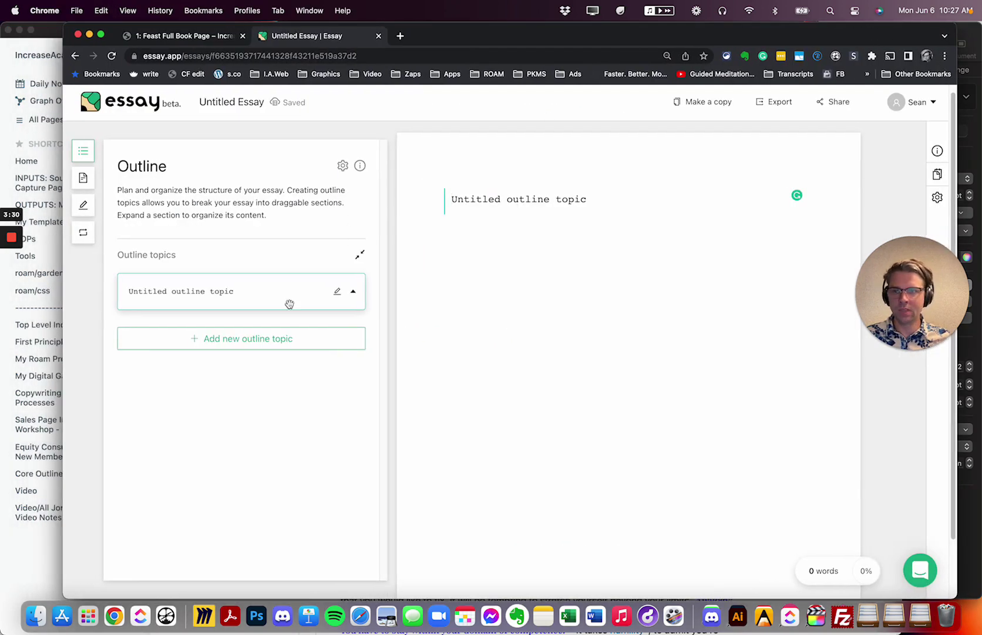
Step: Paste the copied Roam sentence in as the first outline topic's text
double_click(158, 289)
key("super+v")
left_click(241, 238)
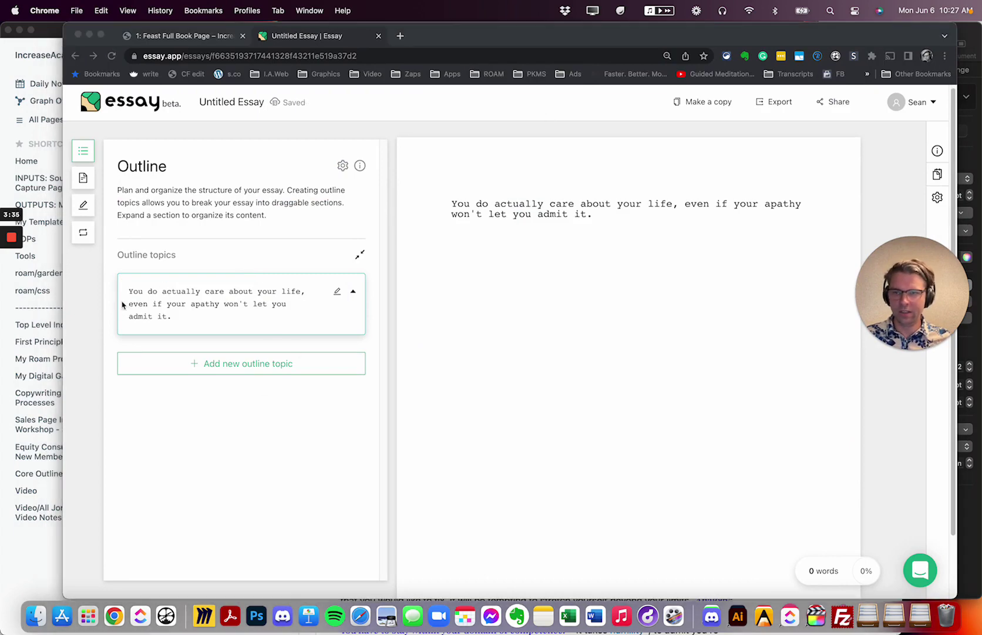
Step: Replace that topic with the Part 1 title 'What could you do to improve yourself?'
left_click(55, 318)
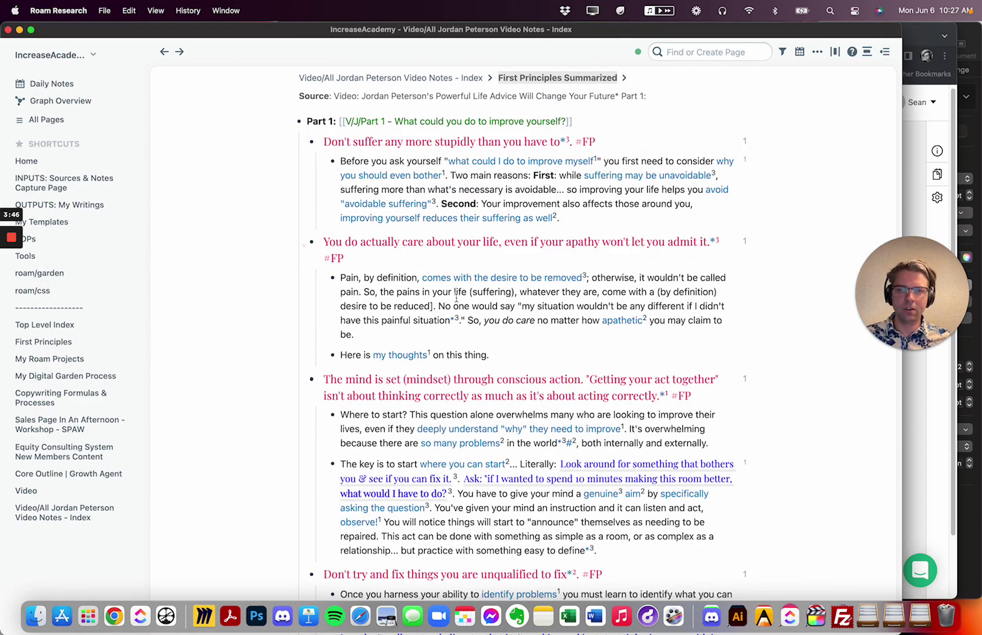
left_click(444, 122)
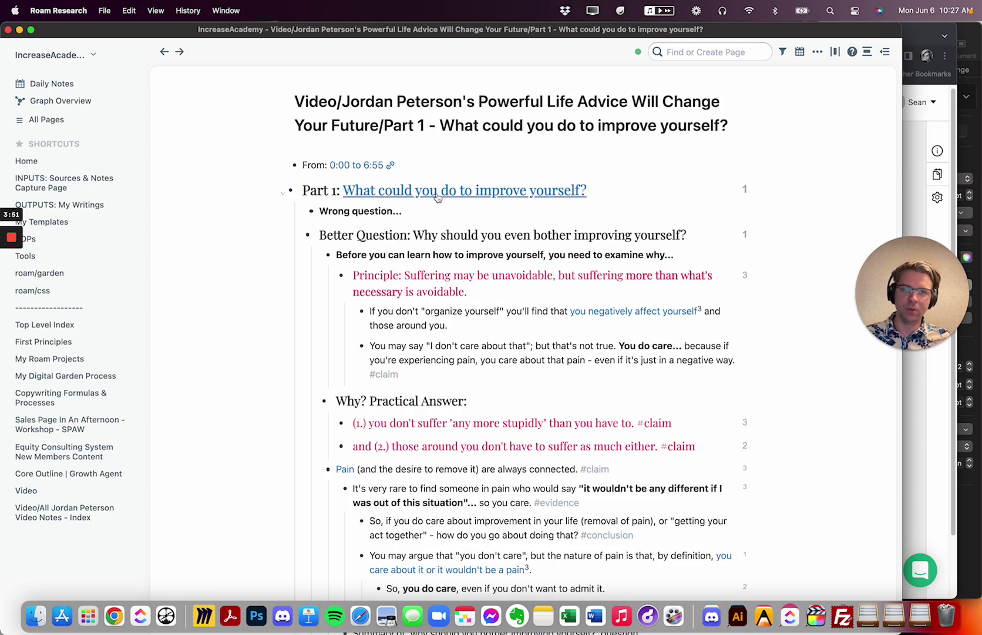
mouse_move(598, 189)
left_mouse_down()
mouse_move(379, 190)
mouse_move(589, 192)
left_mouse_up()
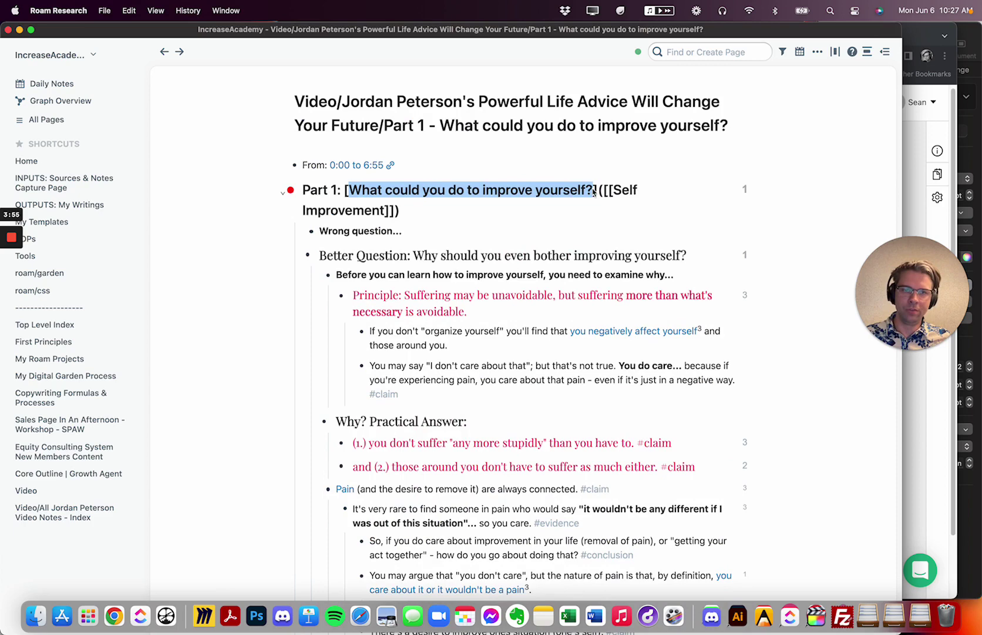
key("super+Tab")
left_click(235, 297)
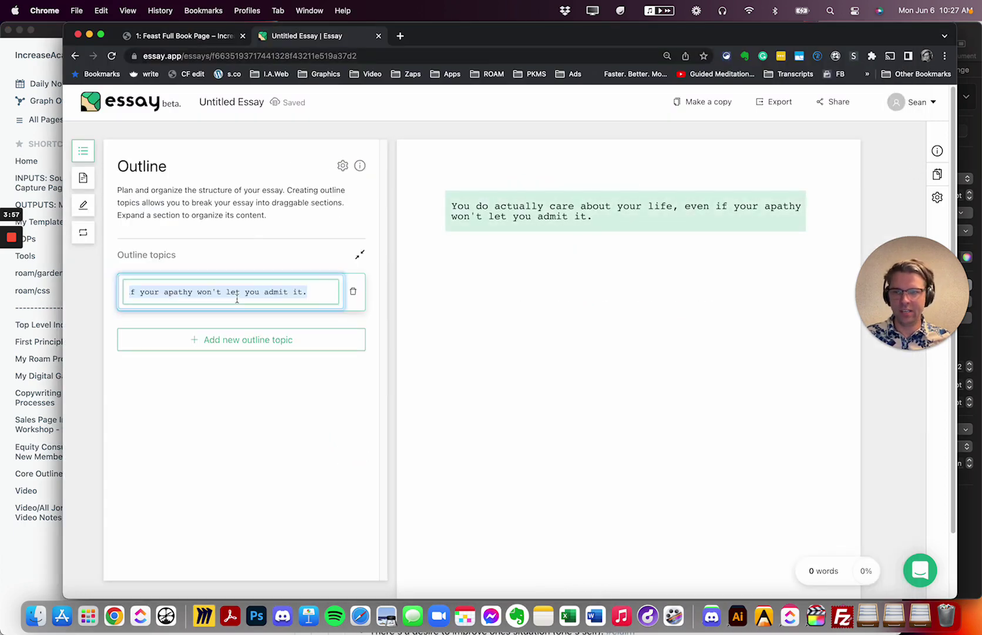
key("super+a")
type("What could you do to improve yourself?")
left_click(236, 444)
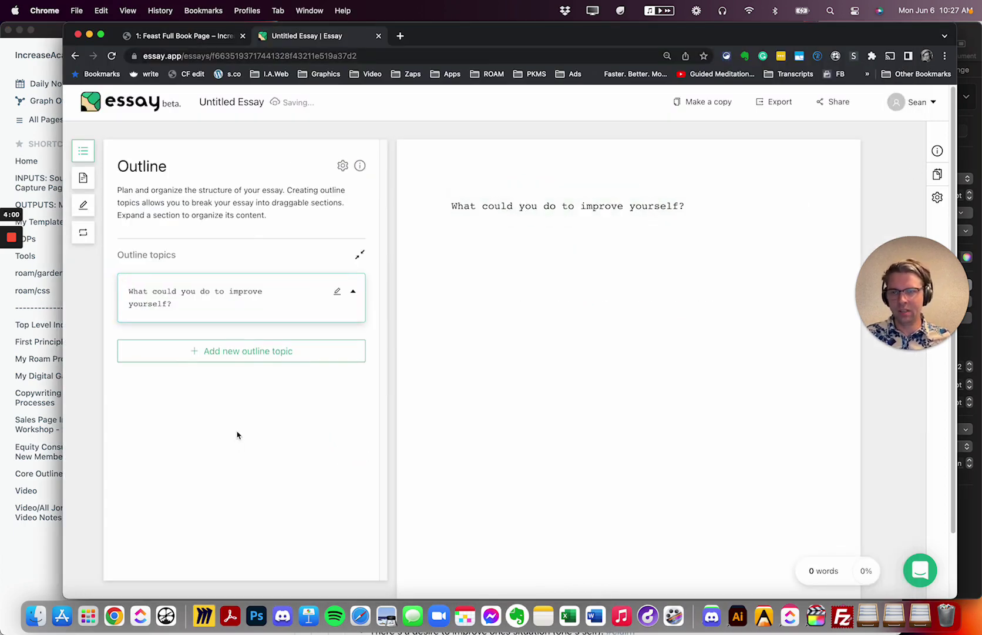
Step: Add a second outline topic holding Roam's Better Question heading
key("super+Tab")
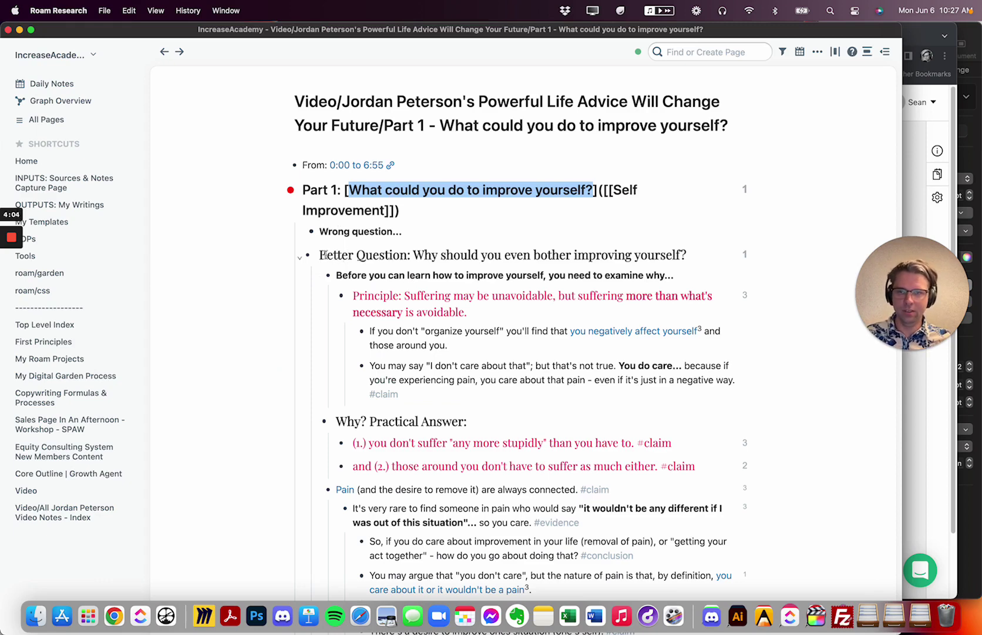
left_click(606, 254)
key("super+a")
key("super+c")
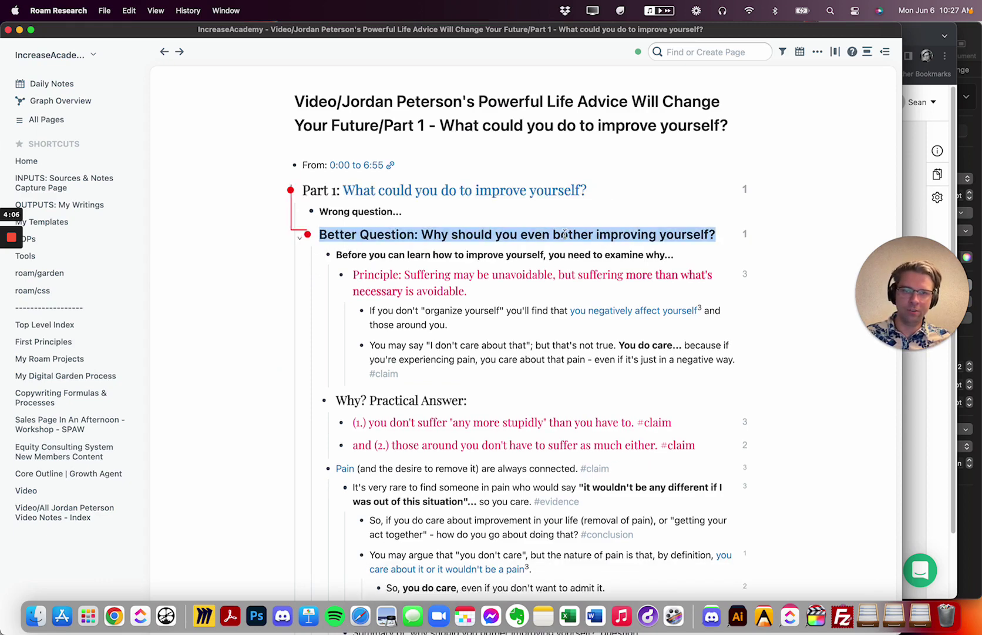
left_click(917, 211)
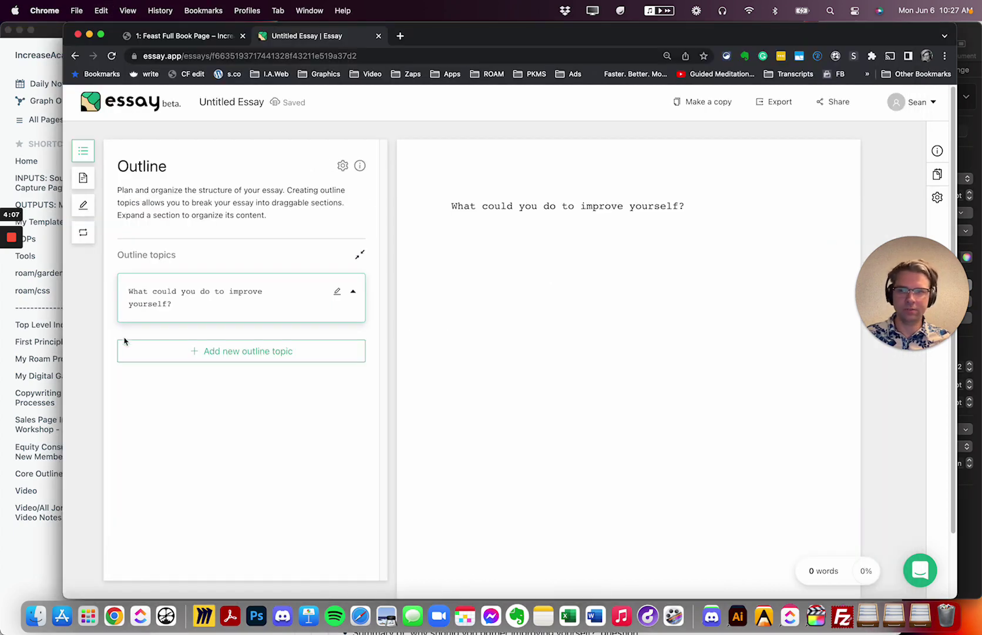
left_click(250, 351)
key("super+v")
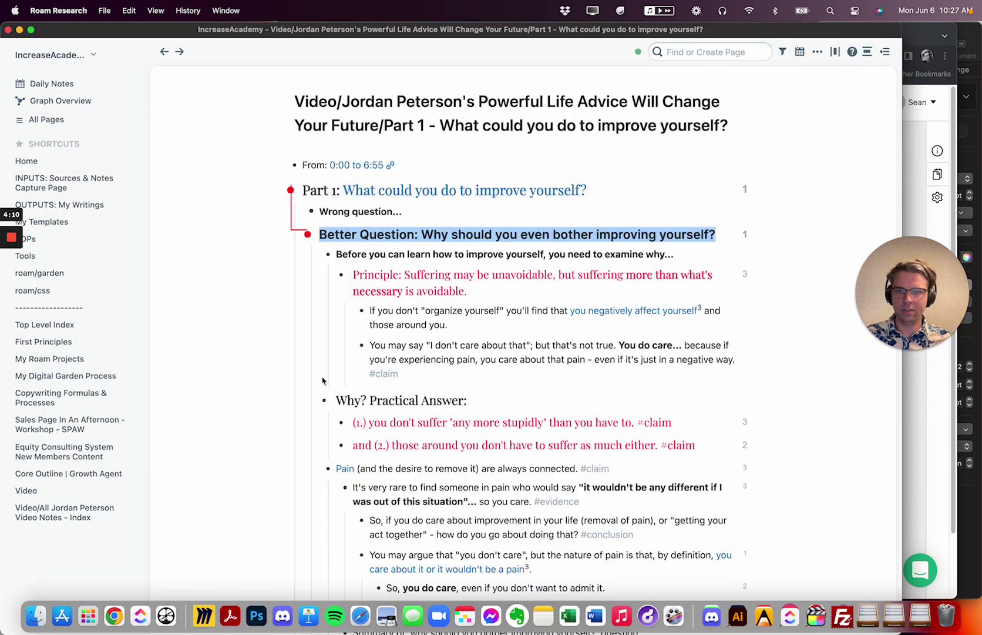
Step: Add a third outline topic holding the 'So, HOW' heading about getting your act together
left_click(43, 538)
scroll(399, 270, "down", 2)
scroll(398, 270, "down", 5)
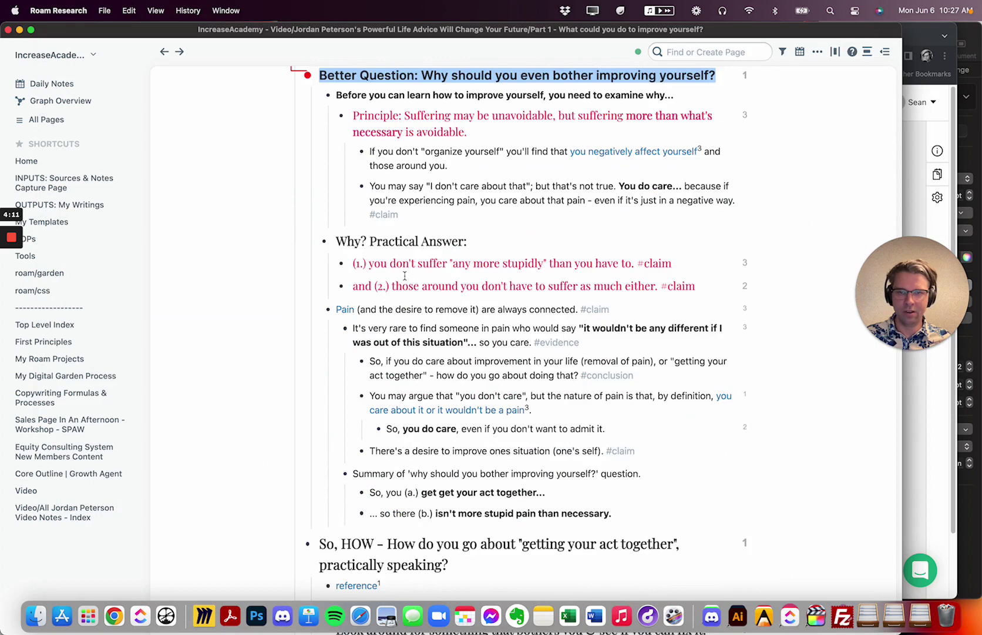
triple_click(338, 415)
key("super+c")
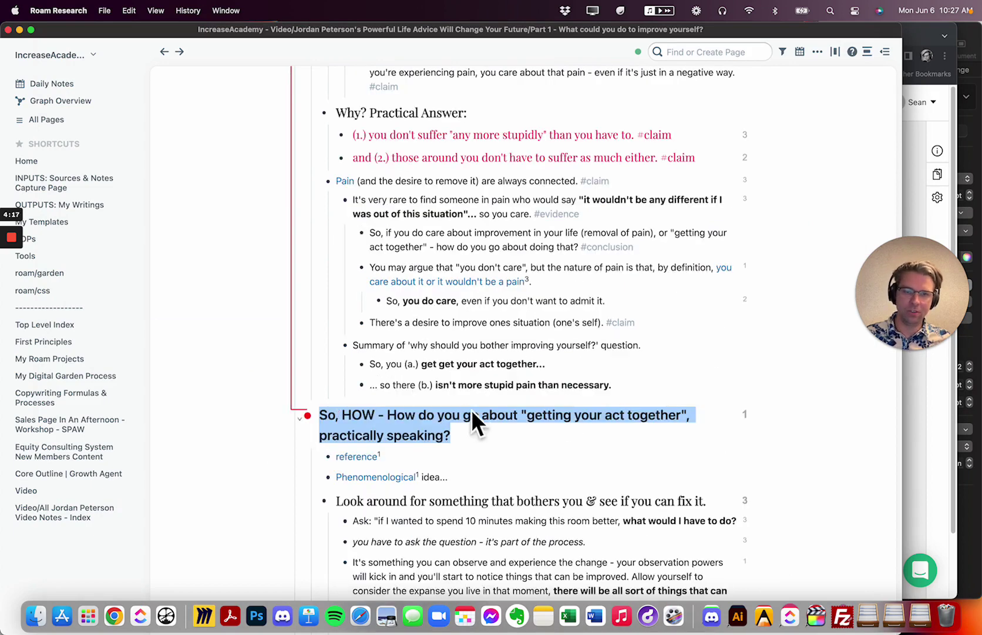
left_click(913, 416)
left_click(216, 406)
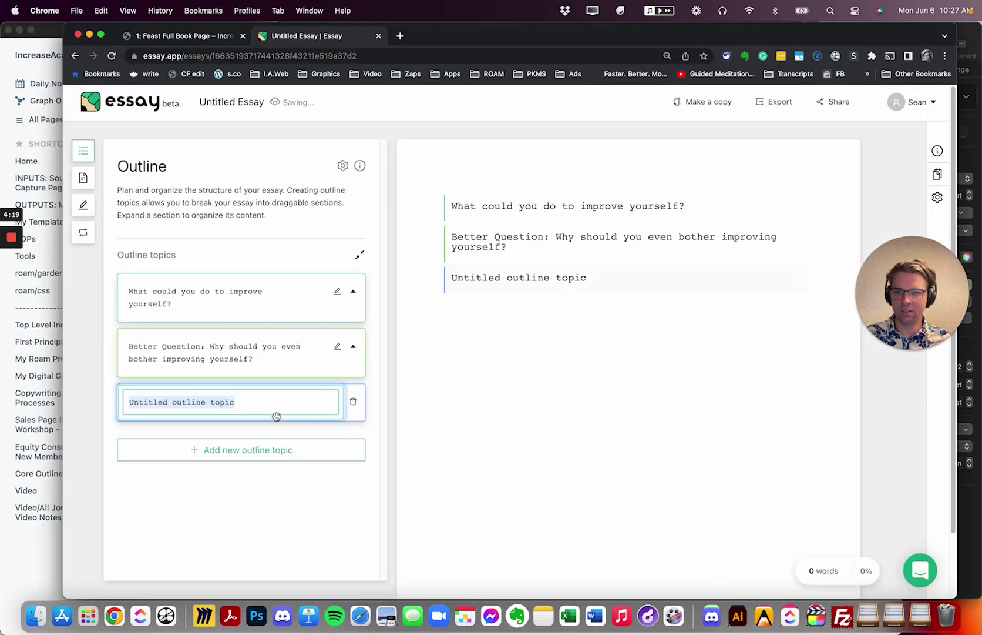
key("super+v")
key("Return")
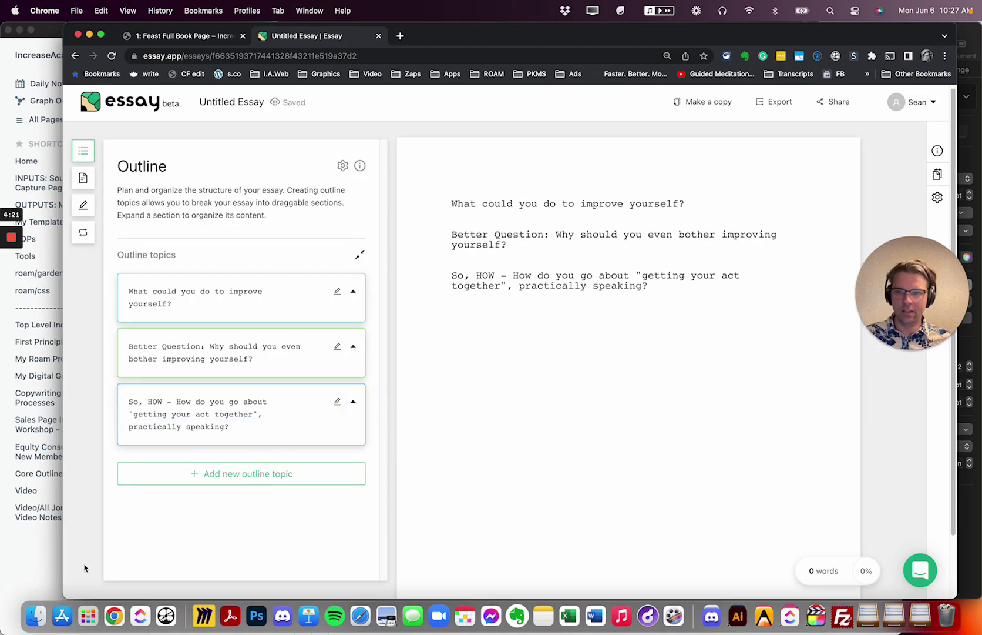
key("super+Tab")
scroll(391, 435, "down", 5)
Step: Go forward to Roam's First Principles Summarized notes and scroll through them
scroll(392, 434, "down", 8)
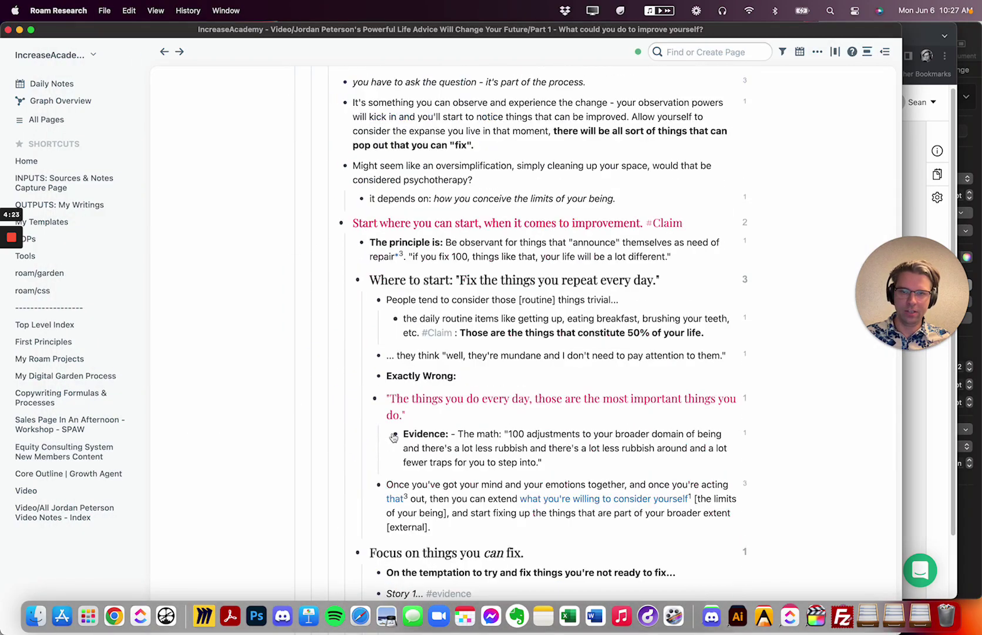
scroll(399, 433, "down", 4)
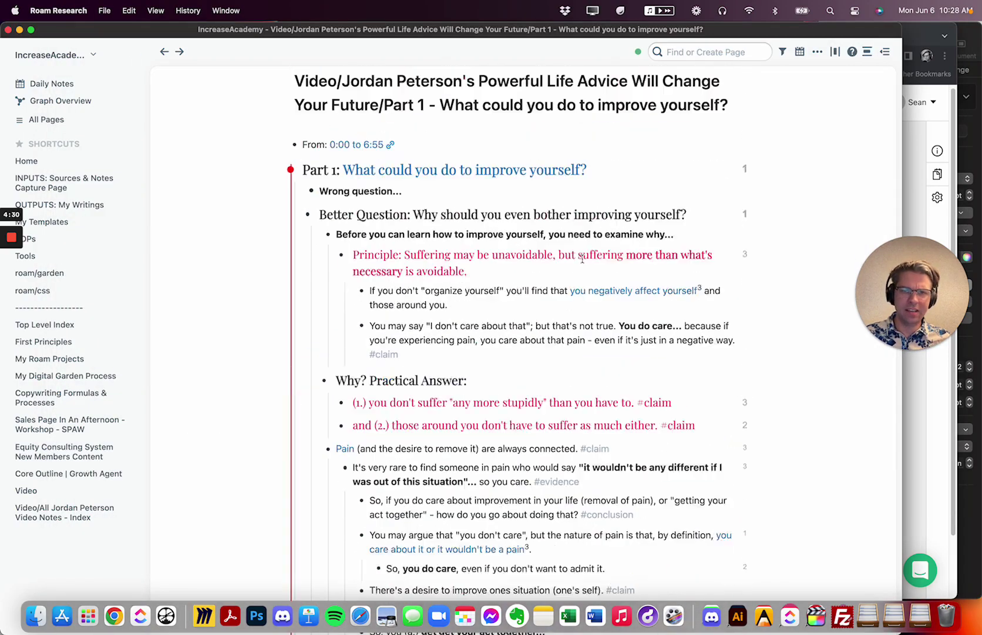
scroll(568, 263, "up", 1)
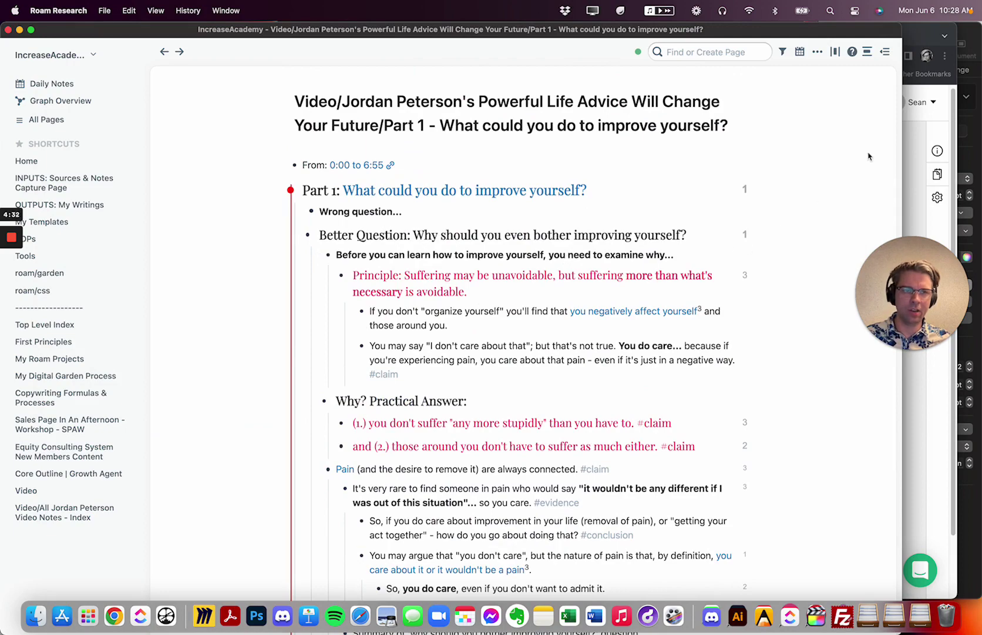
left_click(179, 51)
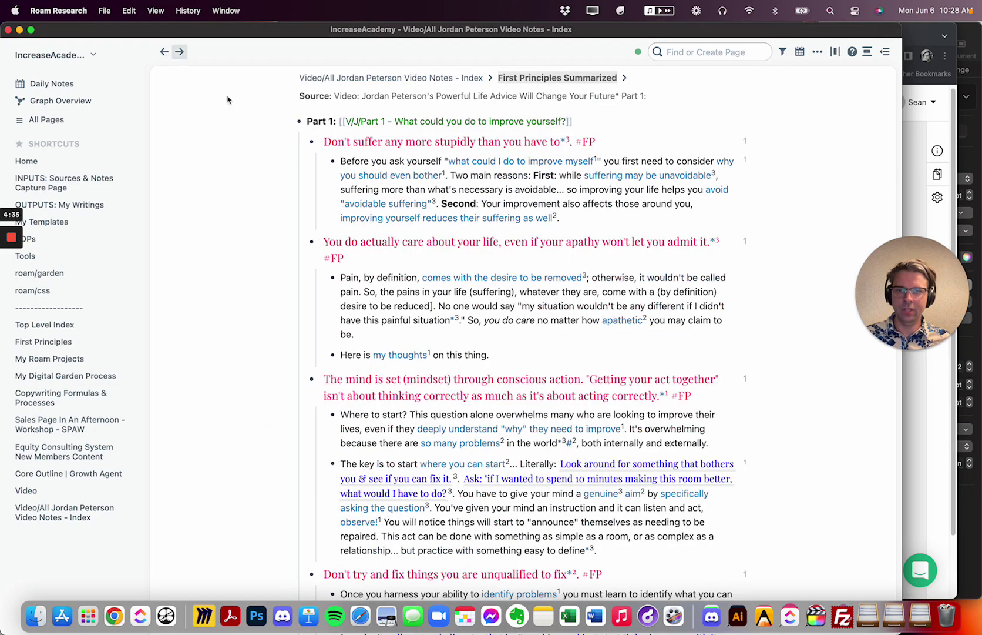
scroll(510, 231, "down", 10)
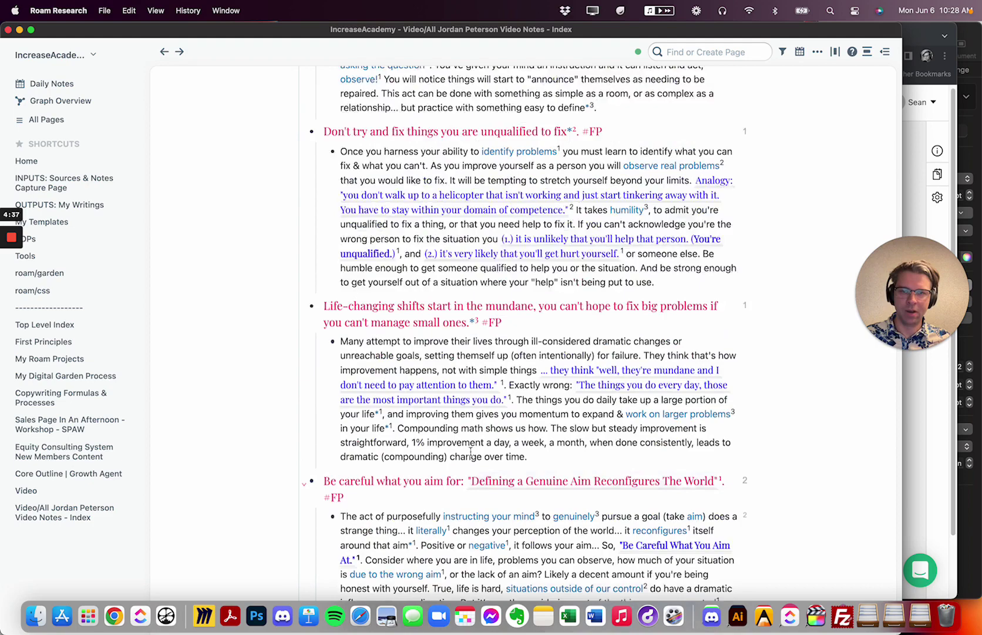
scroll(732, 322, "up", 10)
left_click(935, 415)
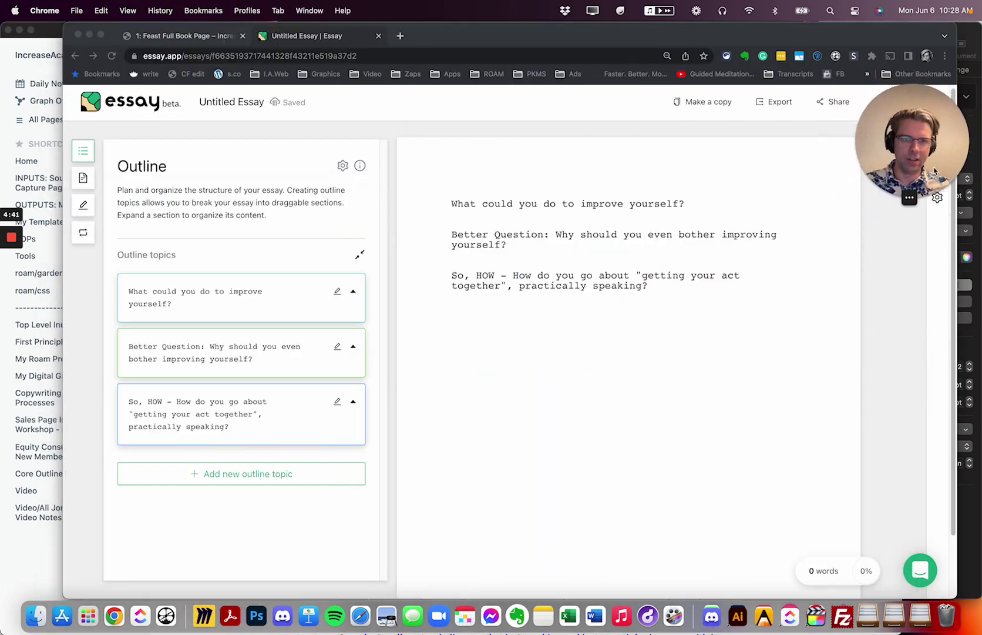
left_click(193, 196)
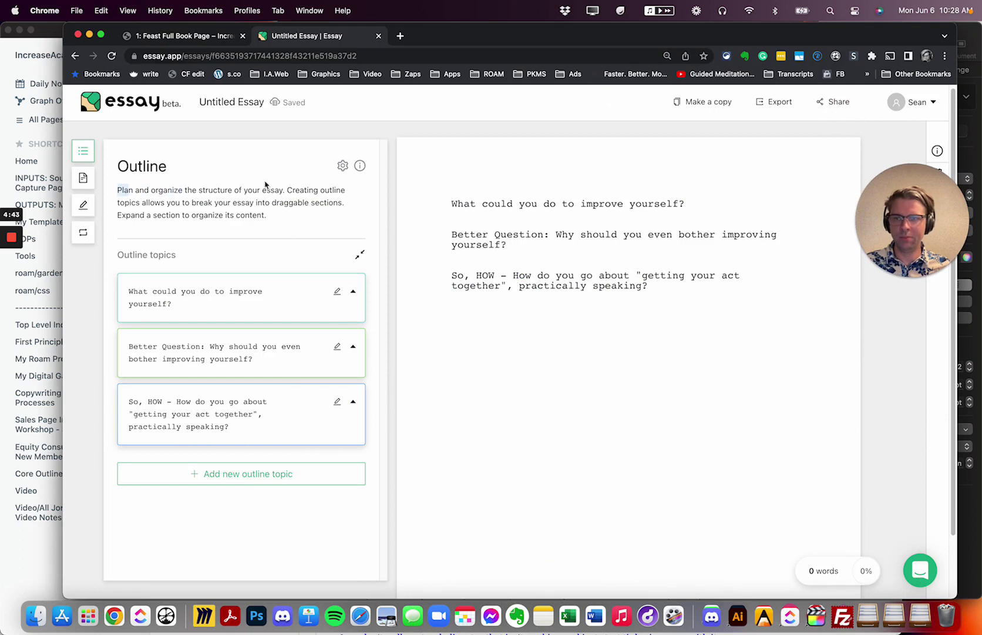
left_click_drag(129, 189, 245, 202)
left_click_drag(166, 203, 282, 202)
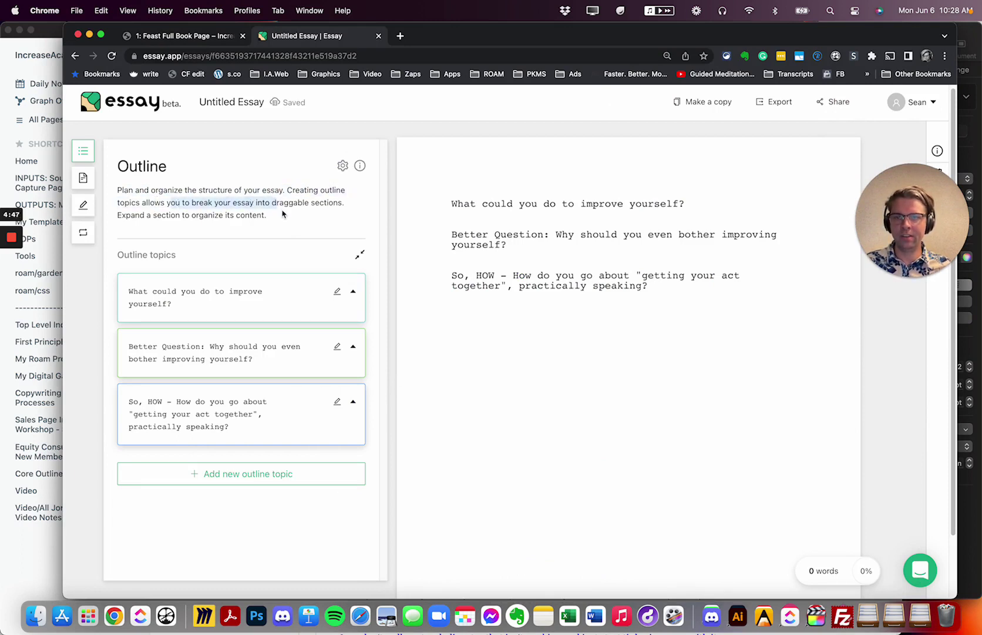
left_click(283, 214)
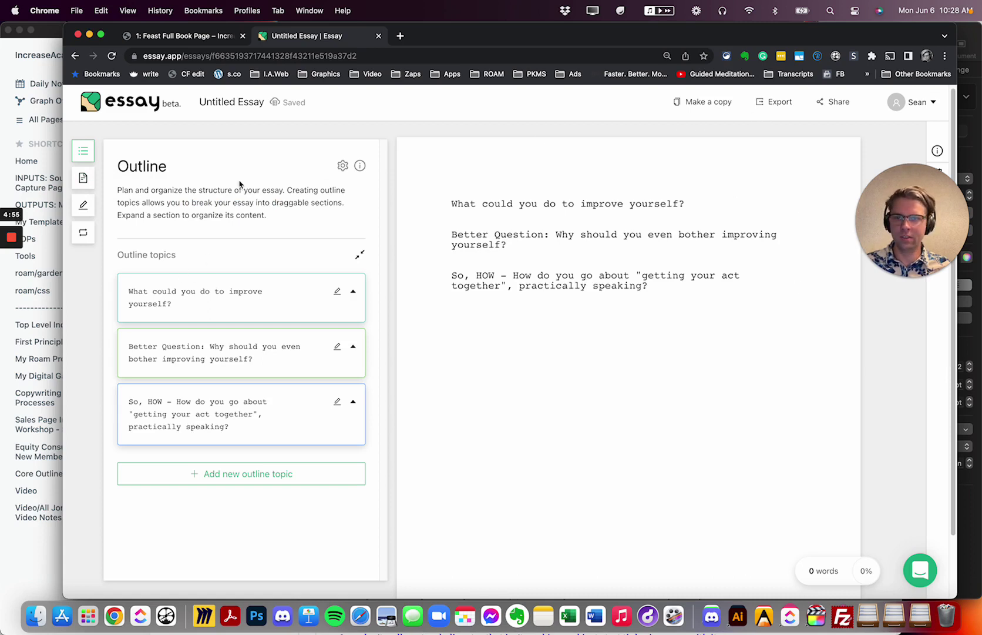
Step: Open the essay Settings panel, look through it, and close it
left_click(342, 169)
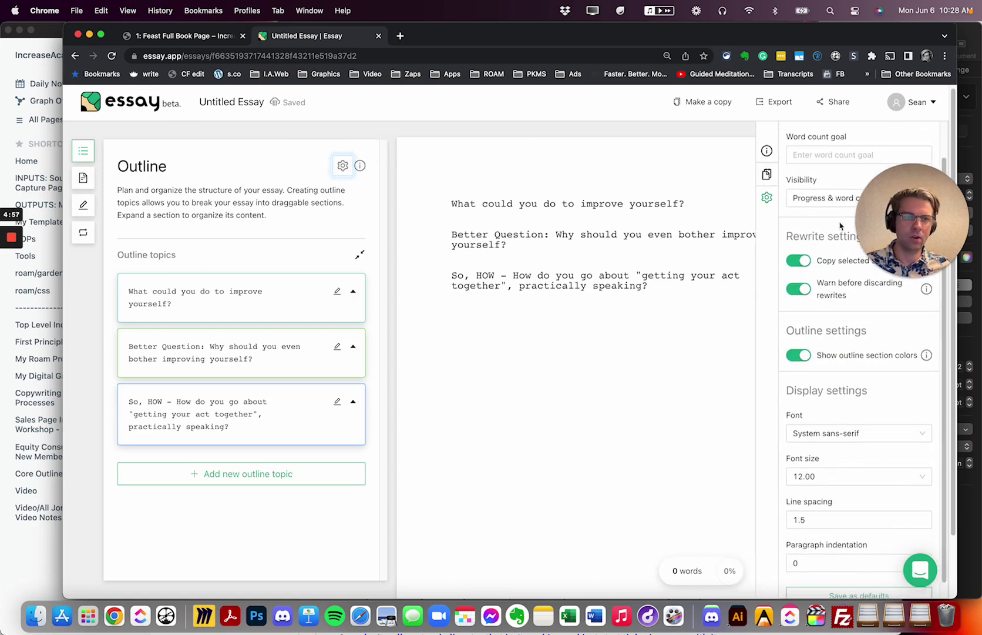
left_click(880, 197)
left_click_drag(880, 197, 83, 514)
scroll(912, 147, "down", 1)
scroll(913, 147, "up", 3)
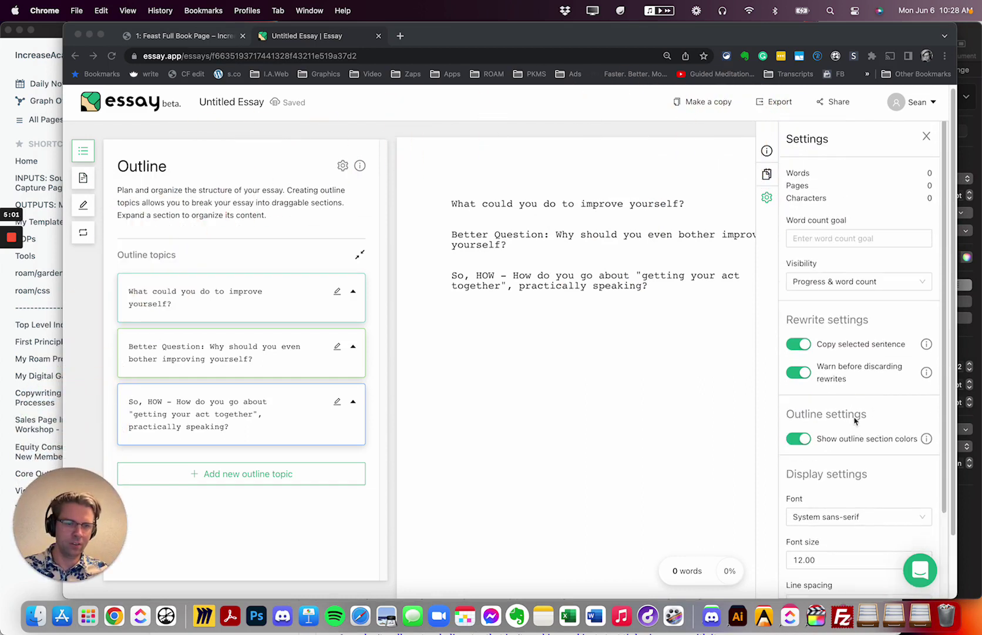
left_click(926, 139)
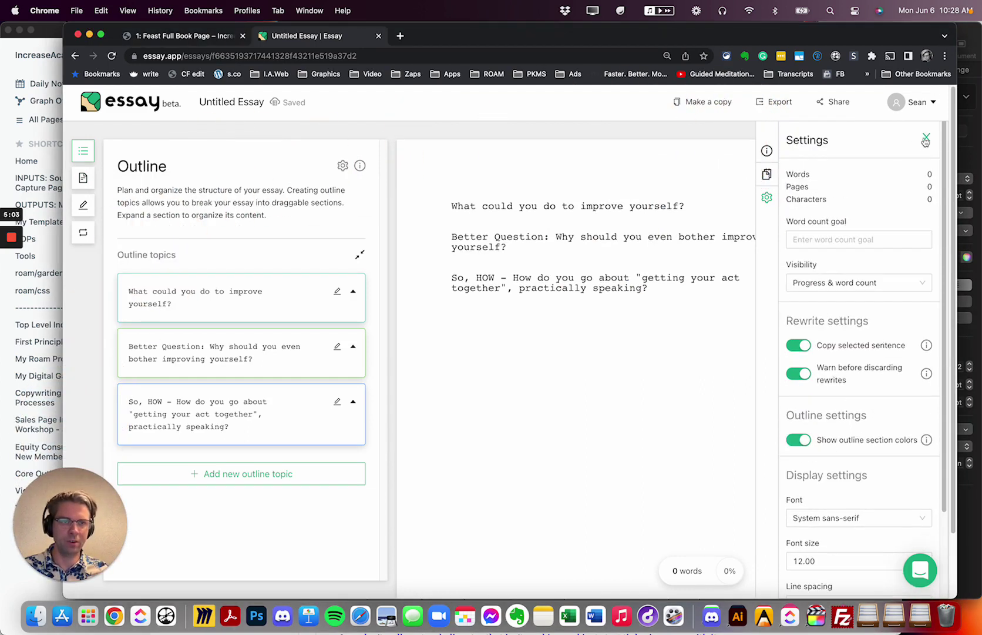
left_click(926, 140)
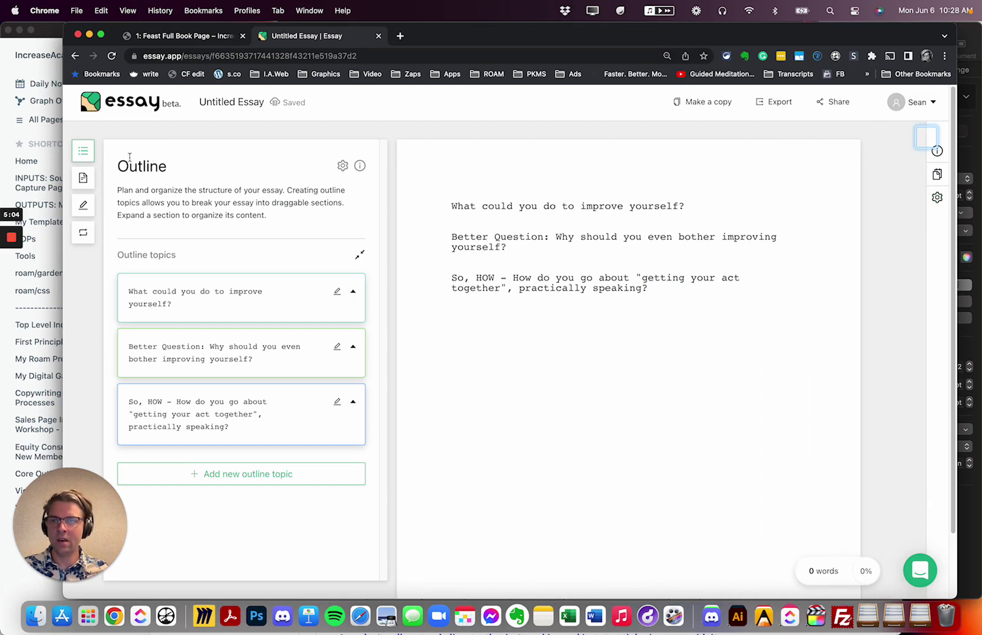
Step: Switch to full-page document view, add a blank line after the first question, and open Roam's block menu
left_click(86, 178)
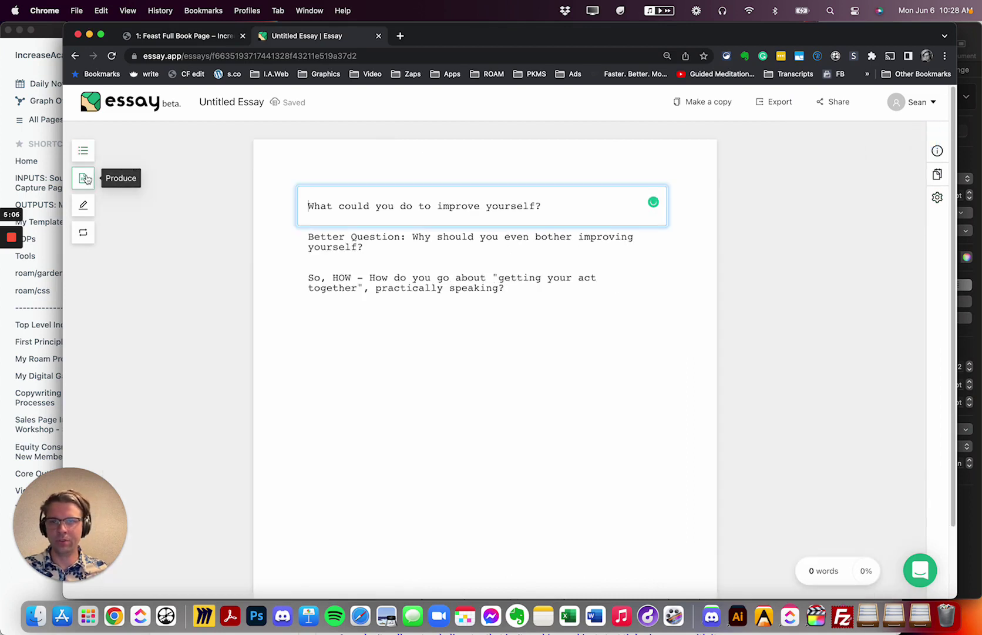
left_click(595, 210)
type("\\")
key("Return")
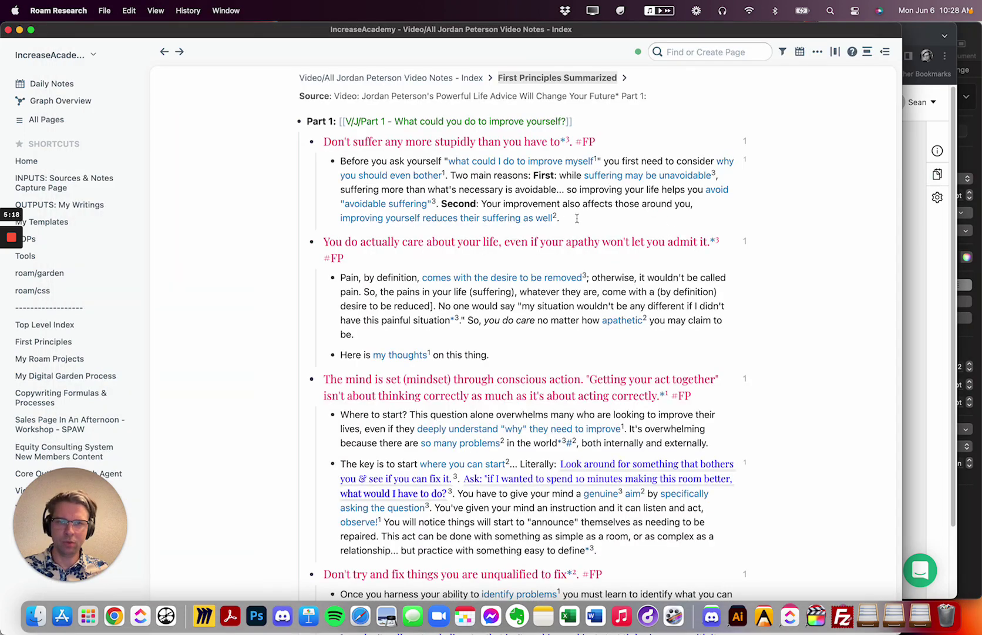
left_click(577, 218)
key("Escape")
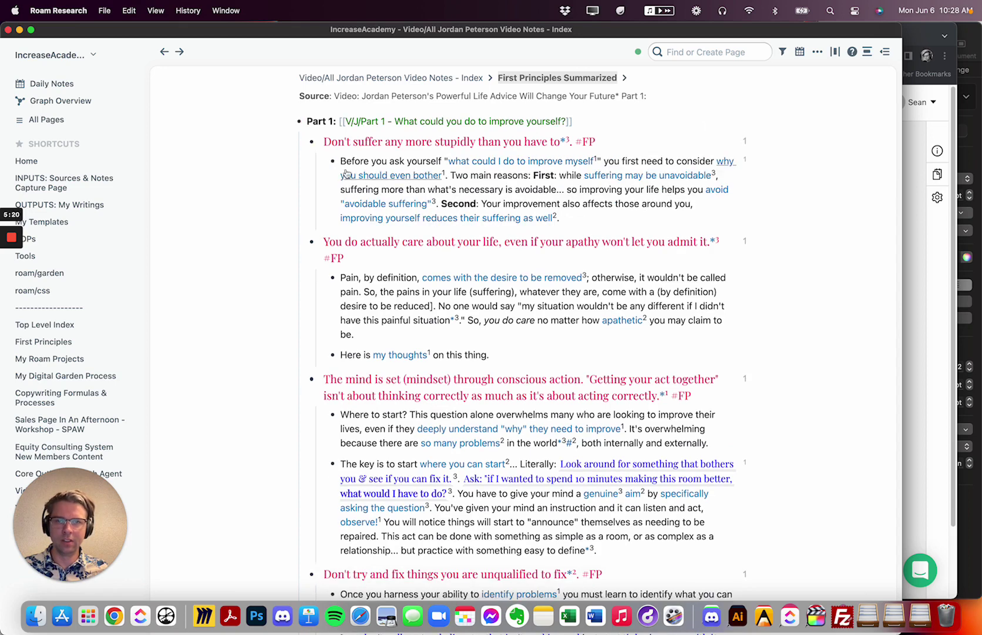
right_click(332, 163)
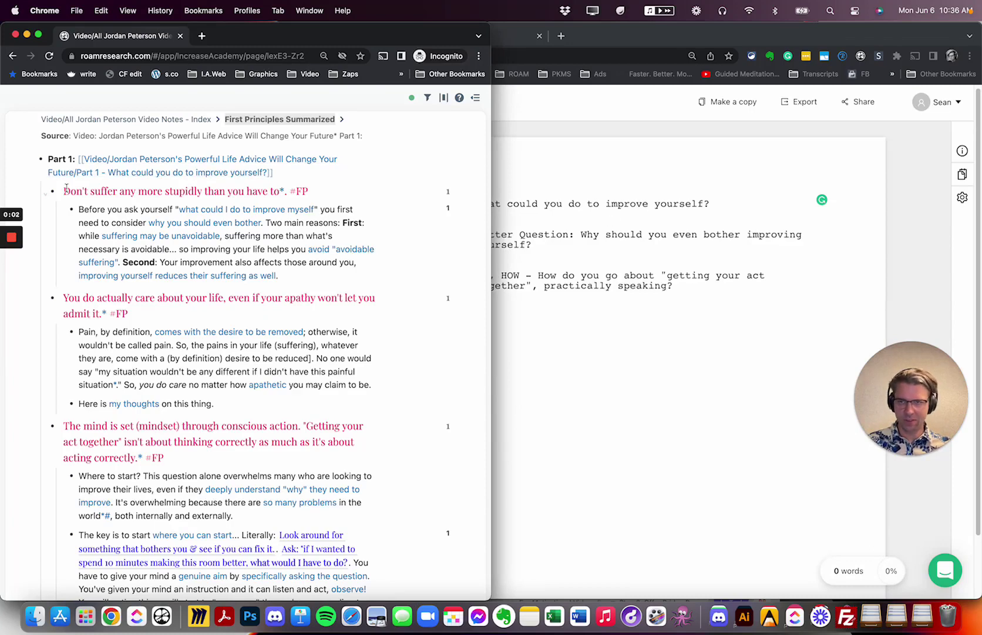
Step: Add the 'Don't suffer…' Roam heading as an outline topic placed above 'So, HOW'
left_click(496, 224)
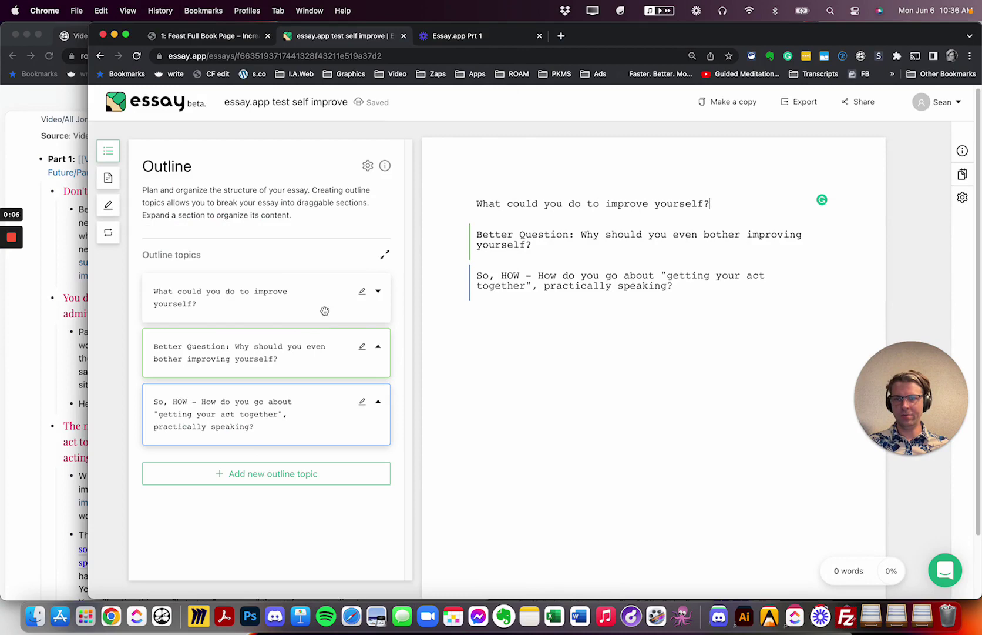
scroll(352, 320, "down", 2)
left_click(39, 221)
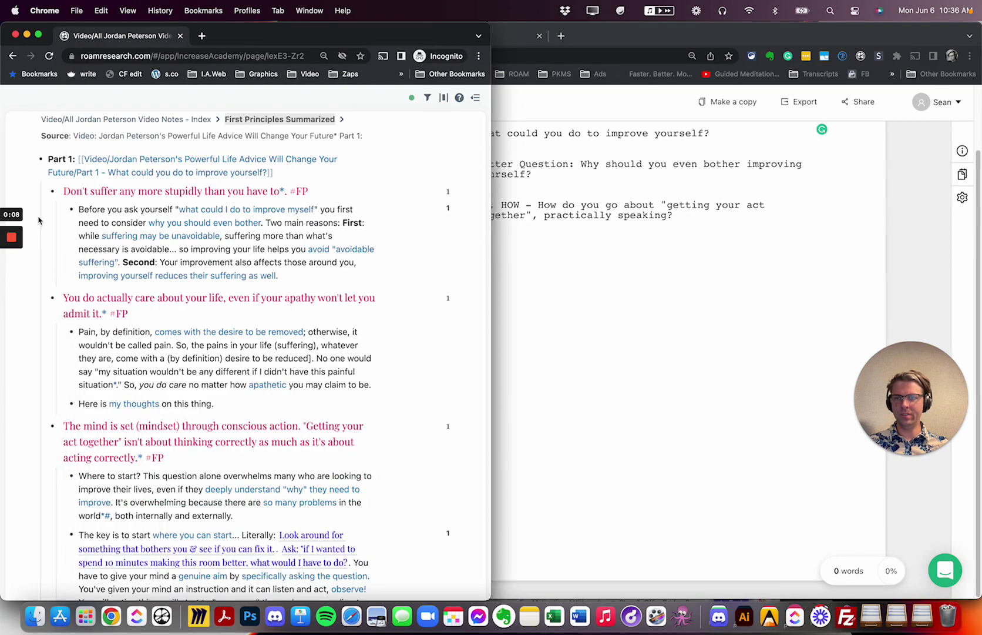
left_click_drag(63, 191, 279, 191)
key("super+grave")
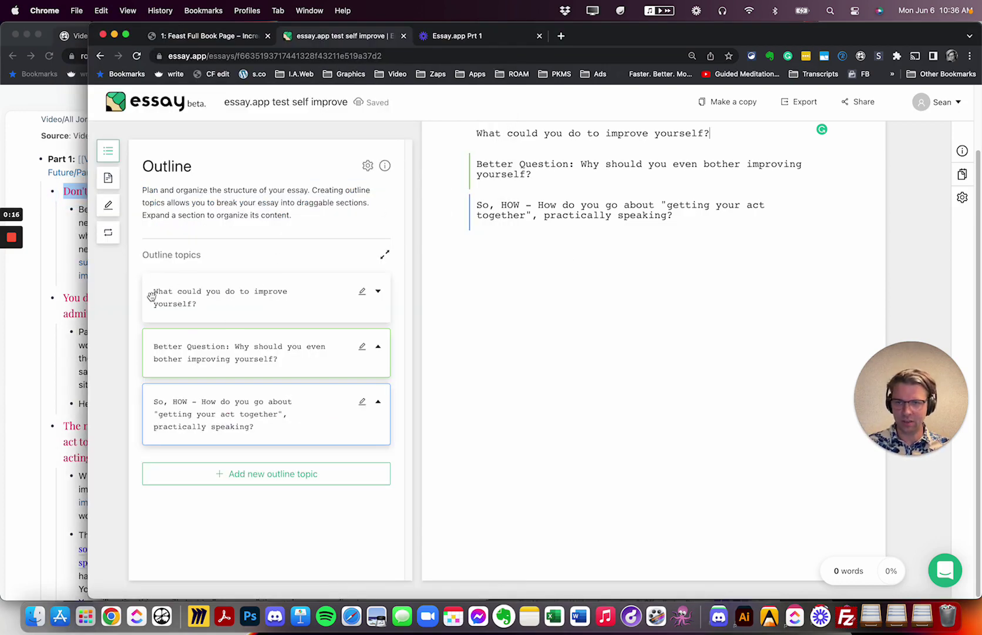
left_click(241, 473)
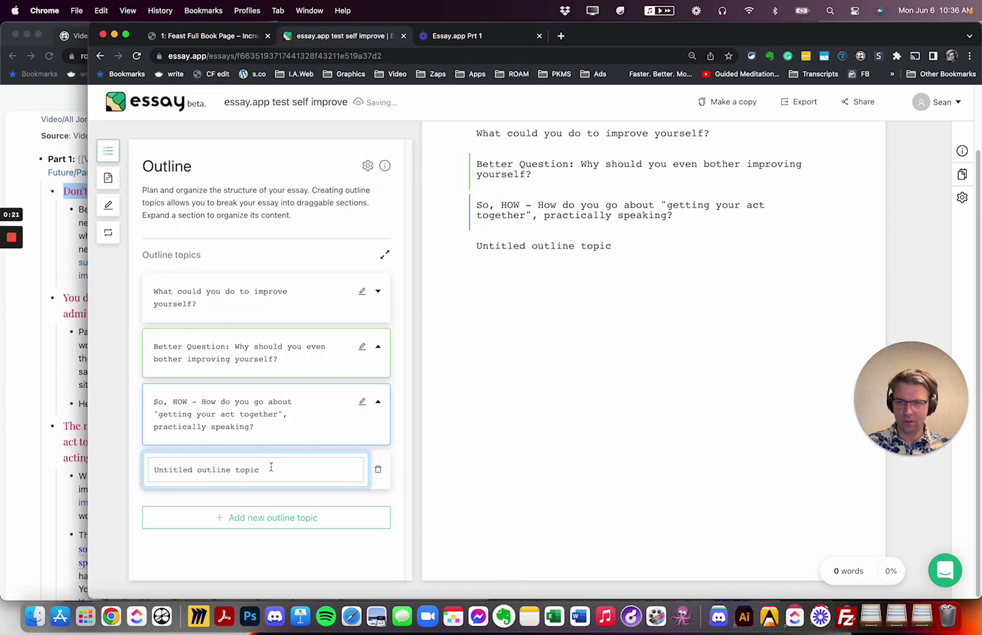
key("super+v")
key("Return")
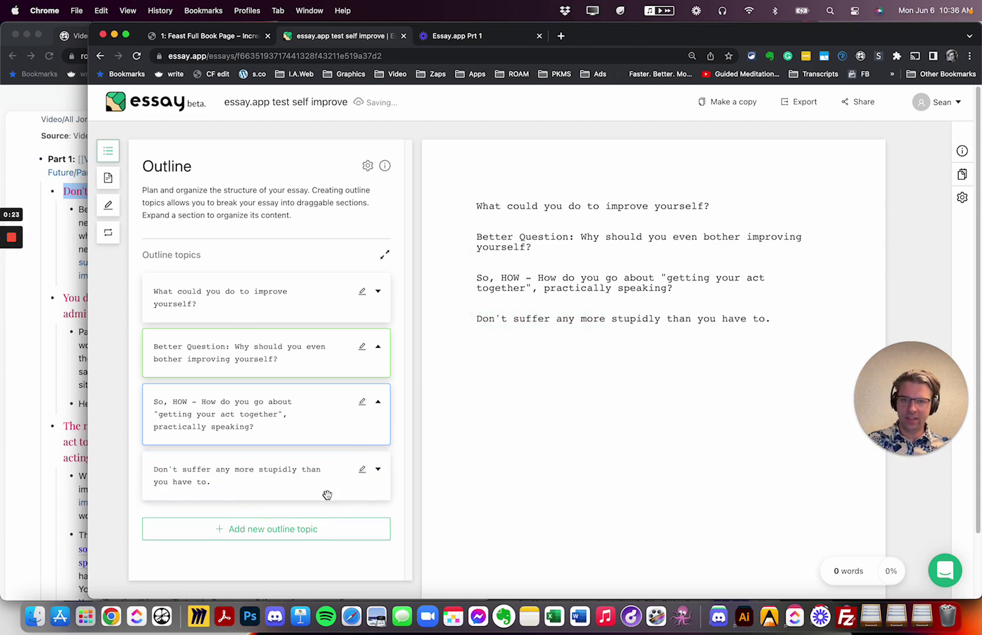
left_click_drag(171, 478, 197, 388)
Step: Add the 'You do actually care…' heading as a topic, also moved above 'So, HOW'
left_click(71, 297)
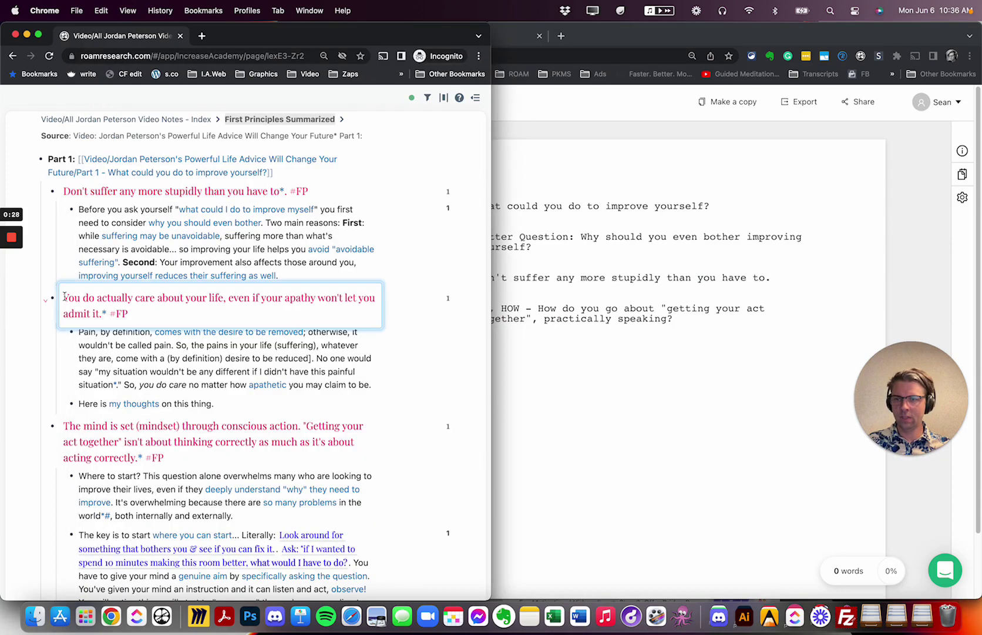
left_click_drag(63, 298, 92, 312)
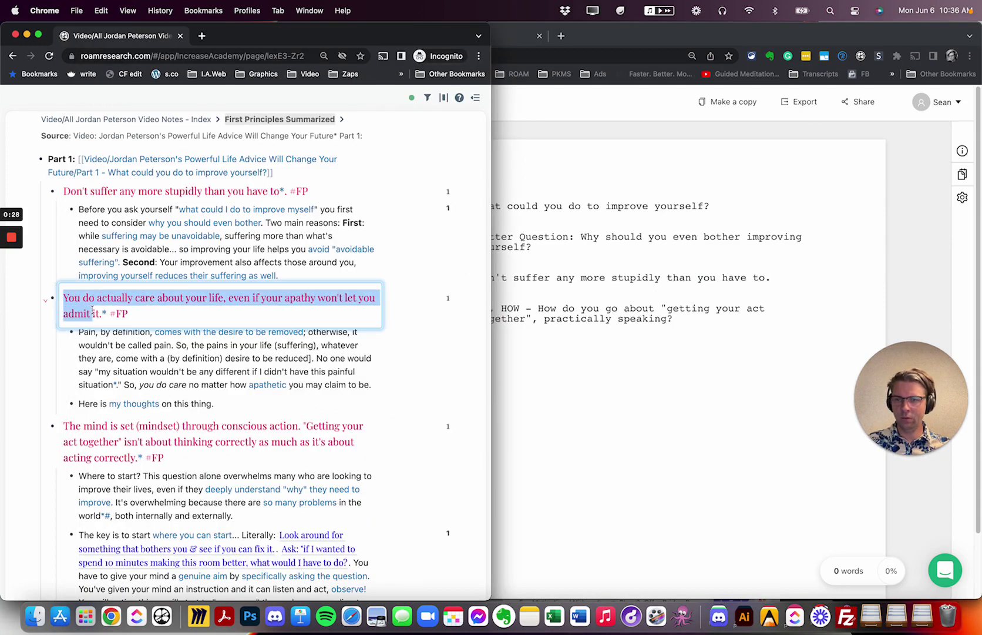
left_click(626, 358)
left_click(235, 529)
type("You do actually care about your life, even if your apathy won't let you admit it.")
key("Return")
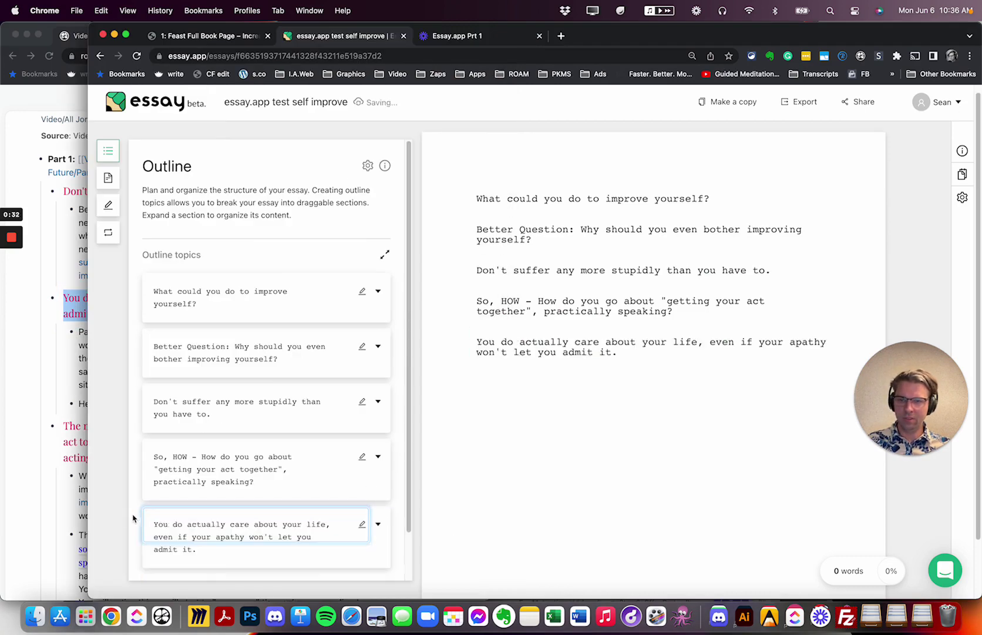
left_click_drag(167, 527, 245, 419)
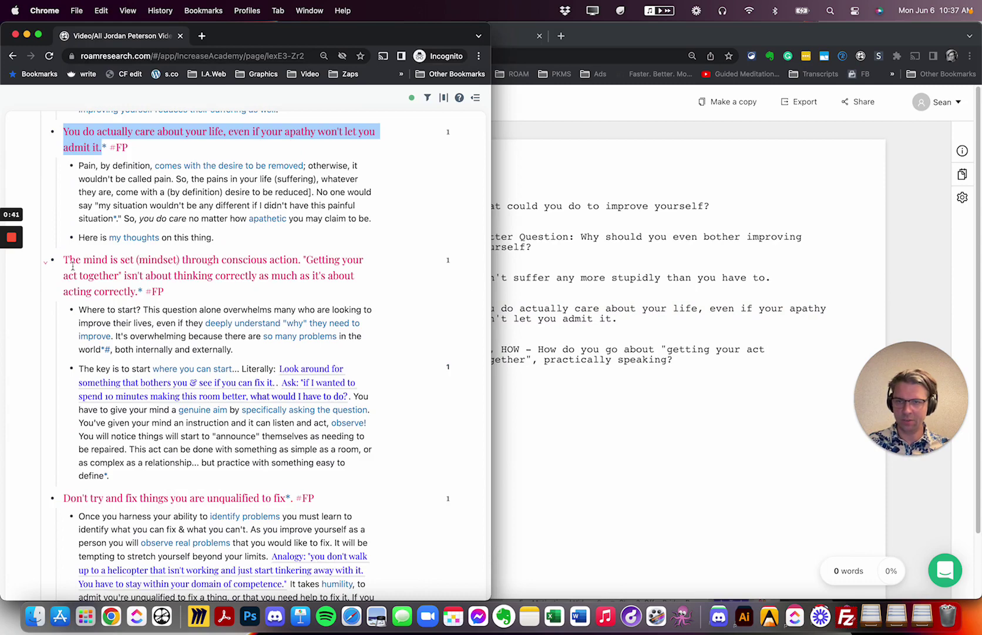
Step: Select the So, HOW paragraph and browse the paragraph styles without converting it yet
left_click_drag(64, 258, 120, 275)
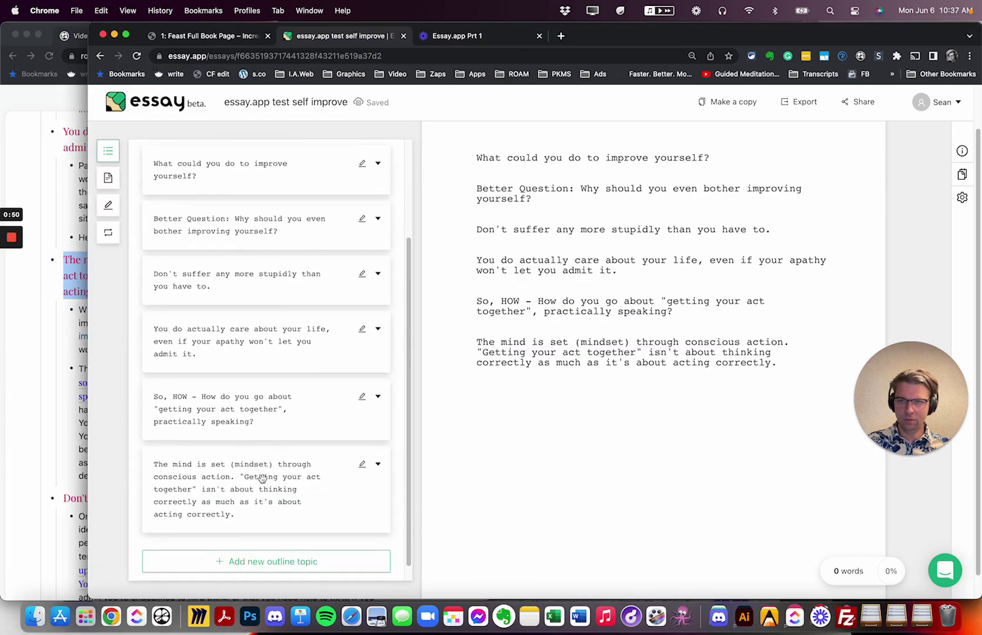
left_click(362, 393)
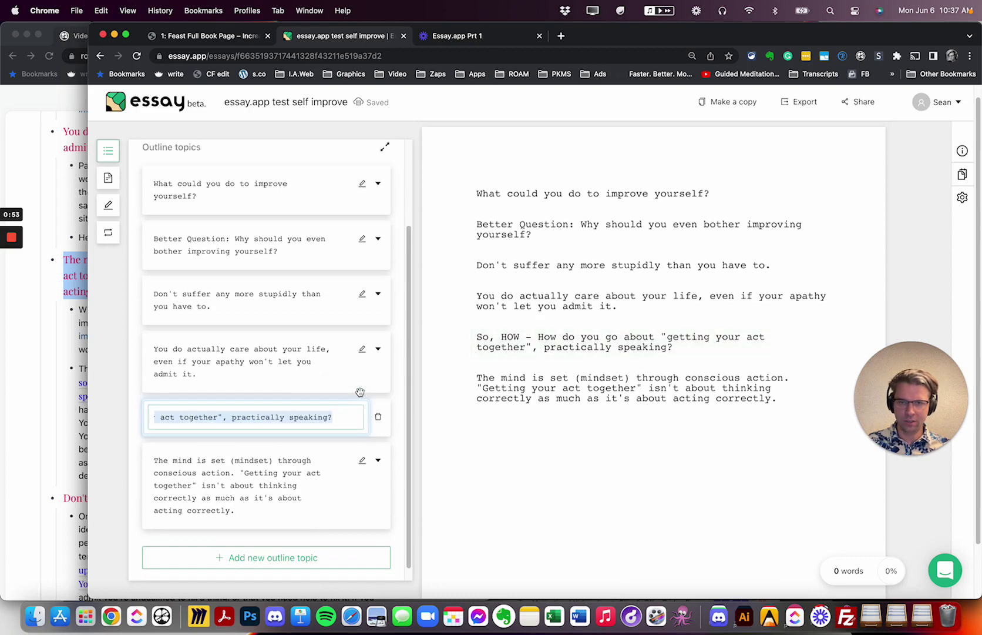
left_click(134, 406)
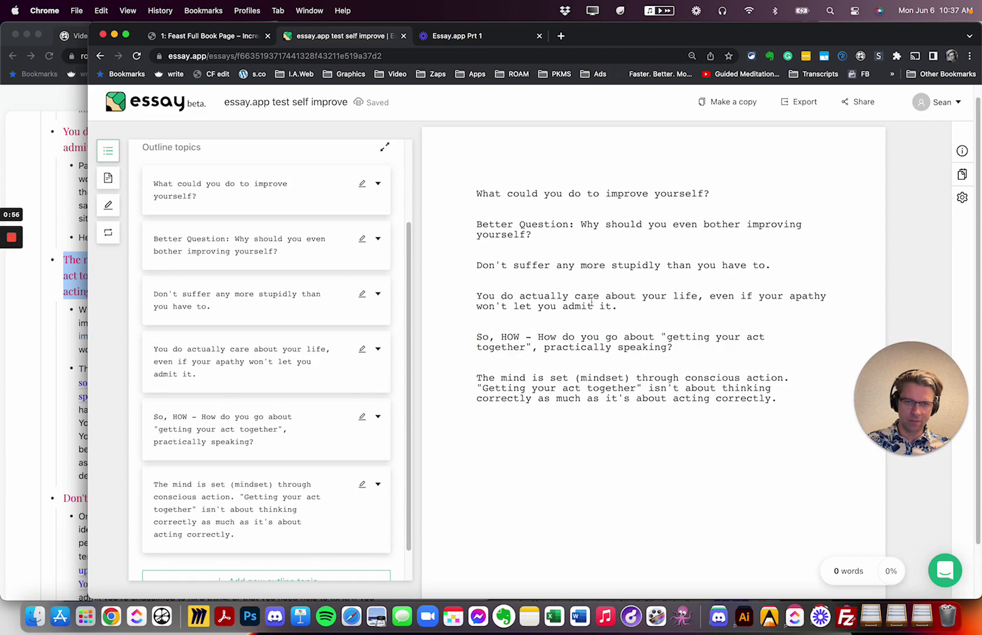
left_click_drag(478, 336, 654, 338)
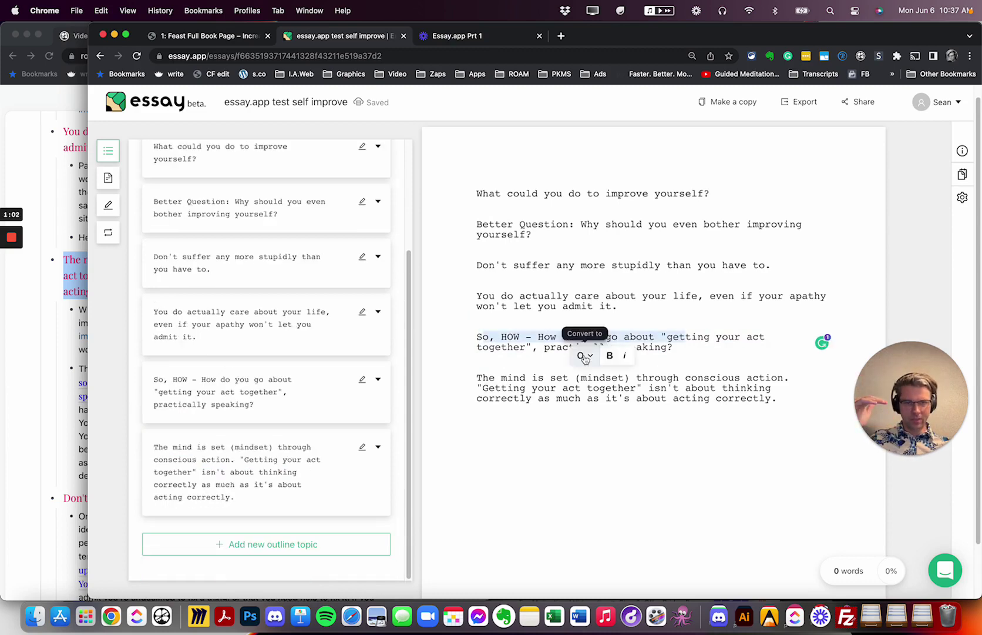
left_click(669, 319)
triple_click(670, 336)
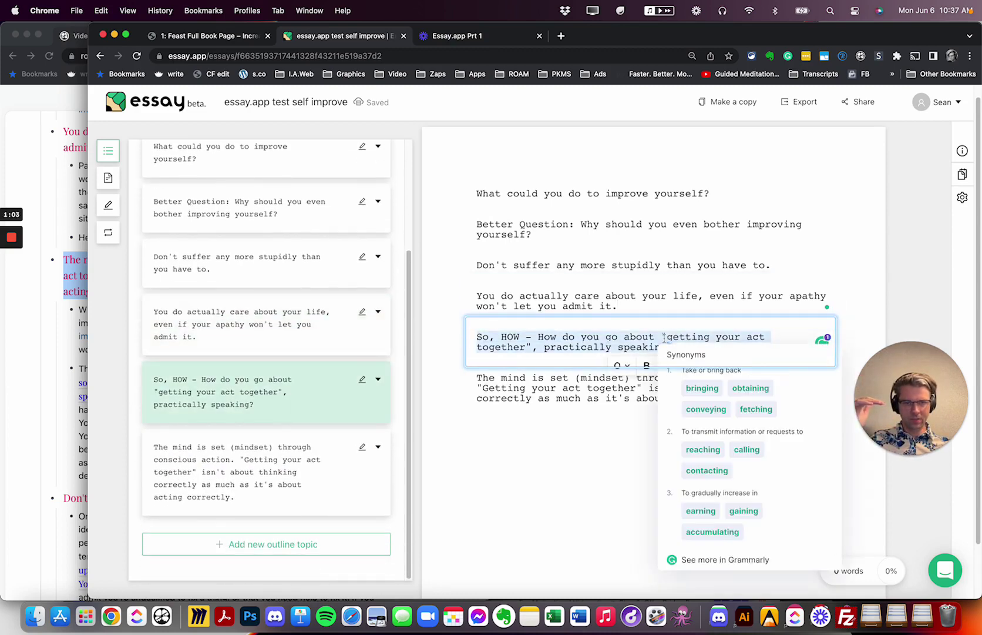
left_click(627, 366)
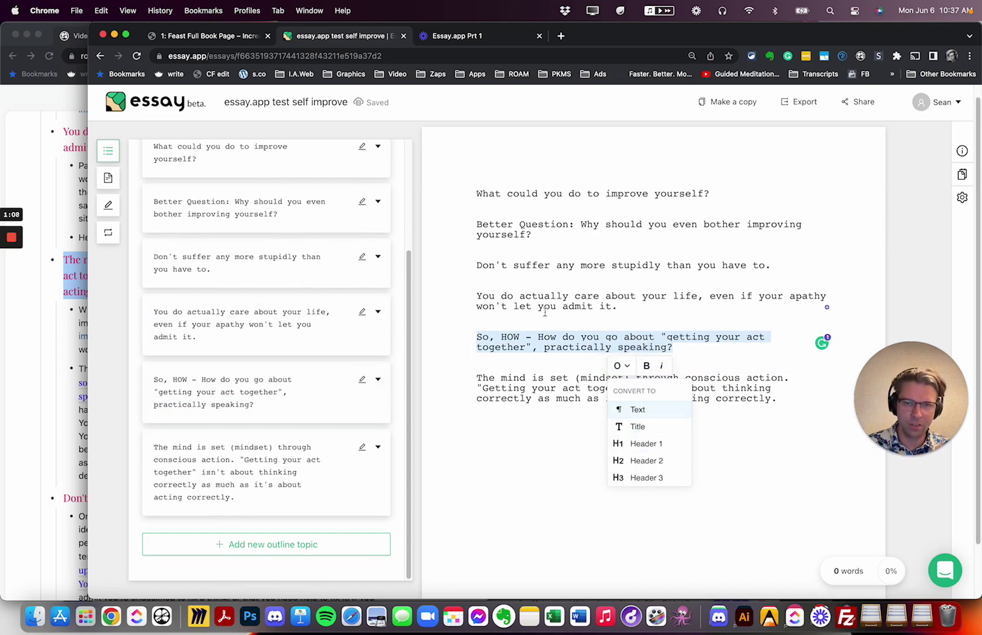
left_click(588, 301)
Step: Turn off Grammarly suggestions on essay.app
left_click(550, 194)
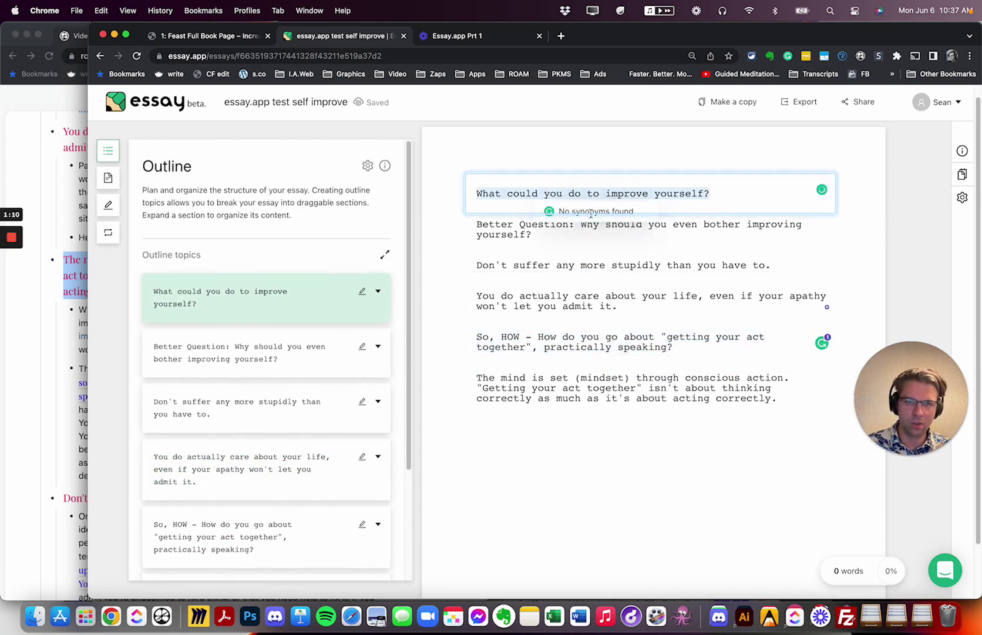
left_click(769, 85)
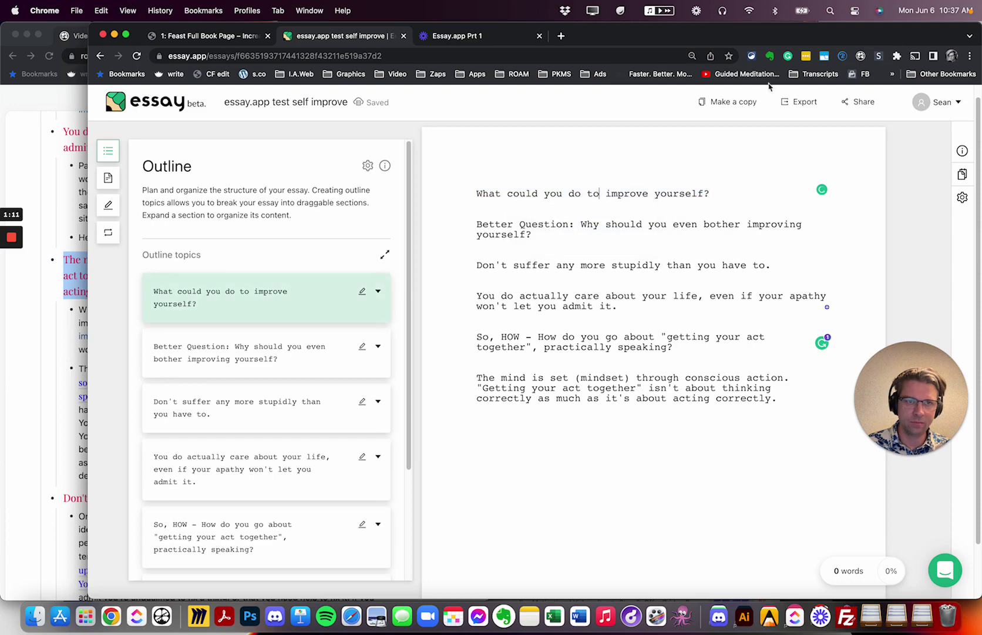
left_click(788, 55)
left_click(741, 152)
left_click(610, 194)
Step: Make the first question the essay title and the Better Question line a heading
left_click(586, 195)
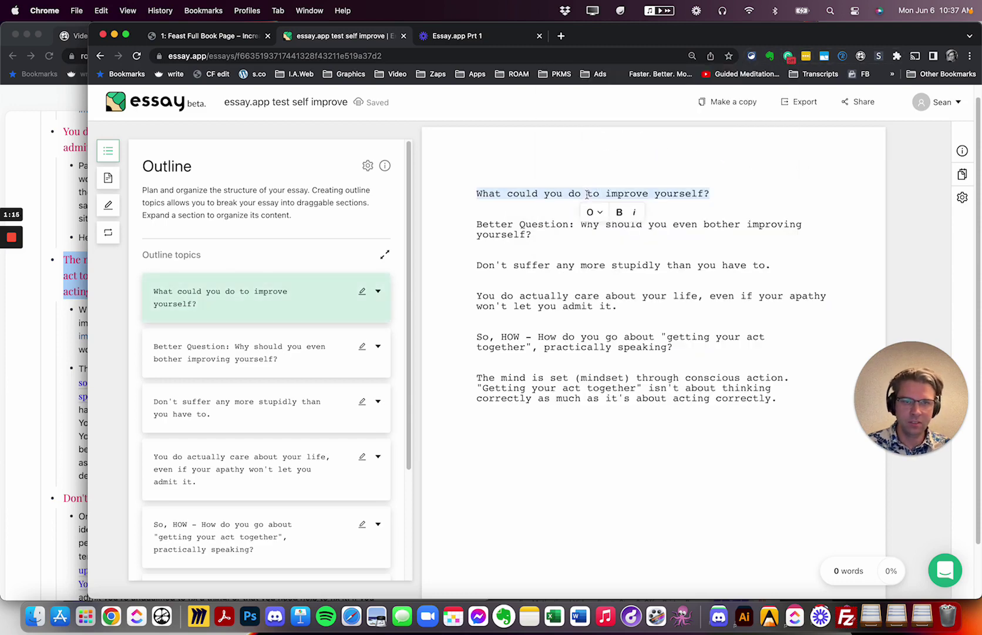
left_click(593, 212)
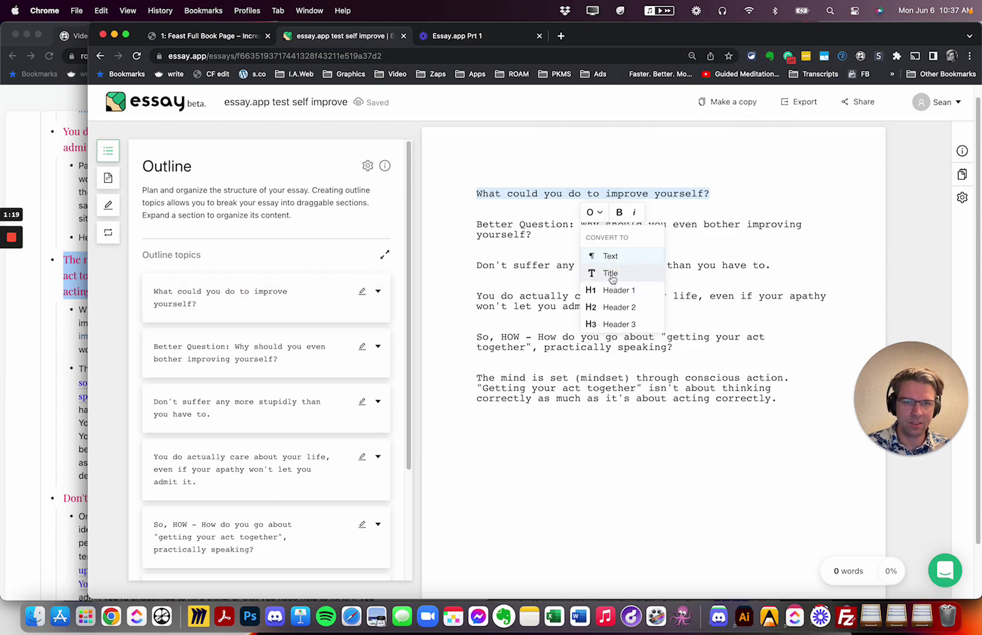
left_click(613, 289)
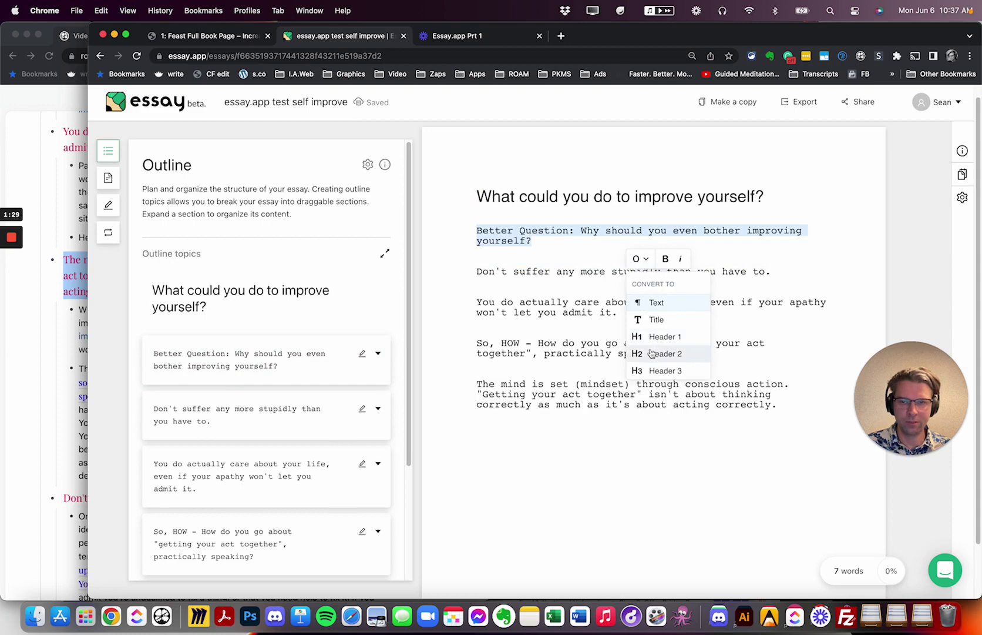
left_click(660, 353)
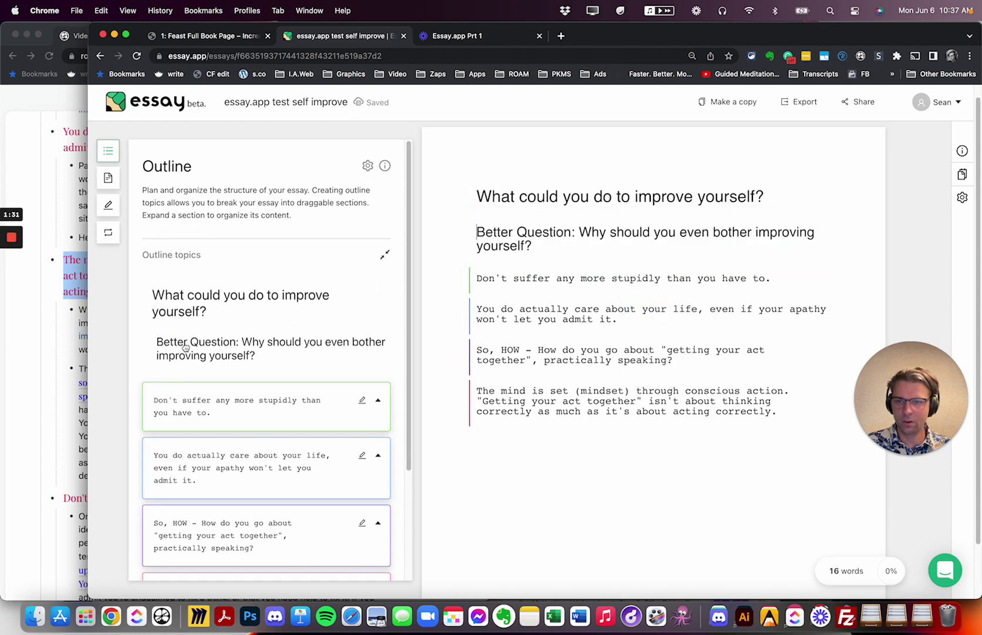
Step: Convert the Don't suffer and You do actually care lines to plain text
triple_click(526, 277)
left_click(626, 298)
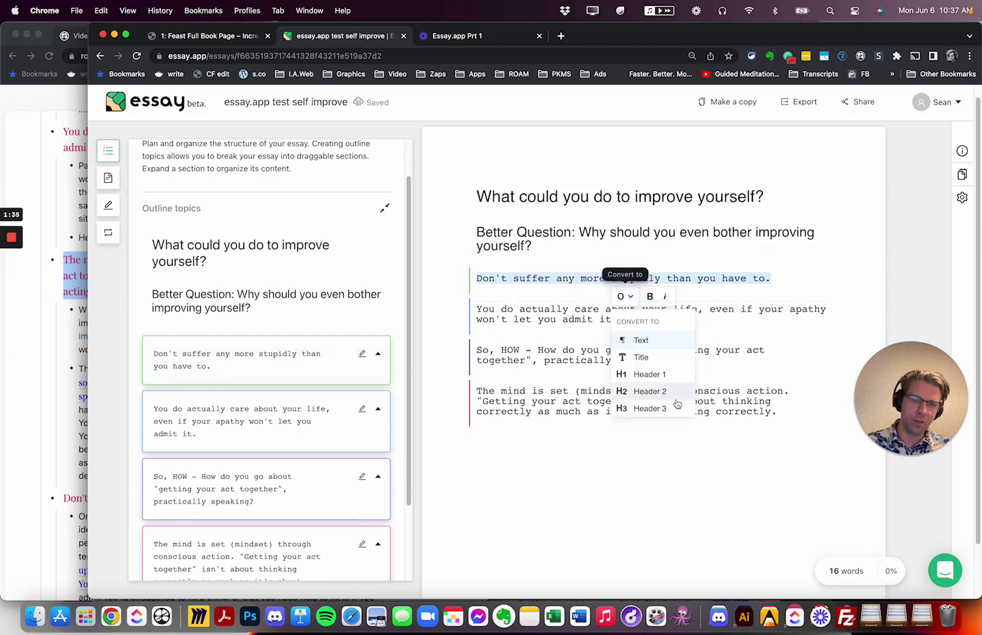
left_click(647, 407)
triple_click(652, 318)
left_click(653, 338)
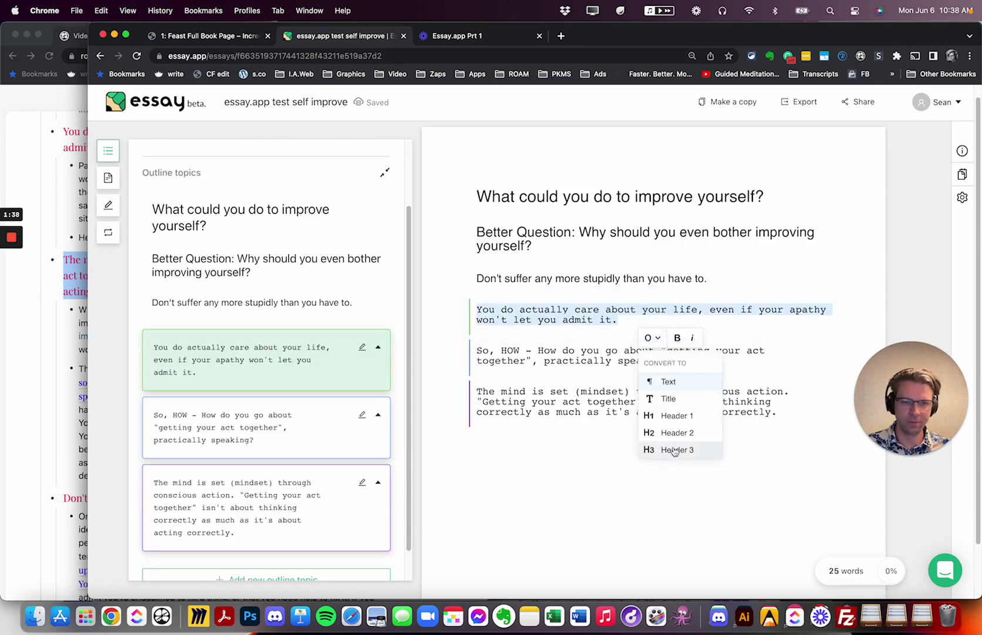
left_click(674, 450)
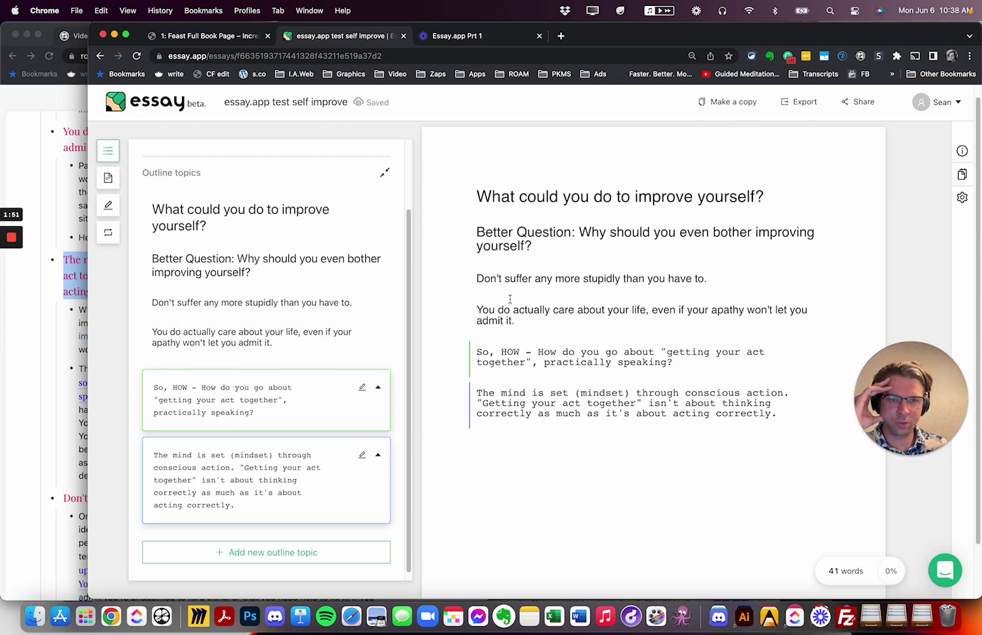
Step: Make the So, HOW line a heading and The mind is set paragraph plain text
triple_click(500, 354)
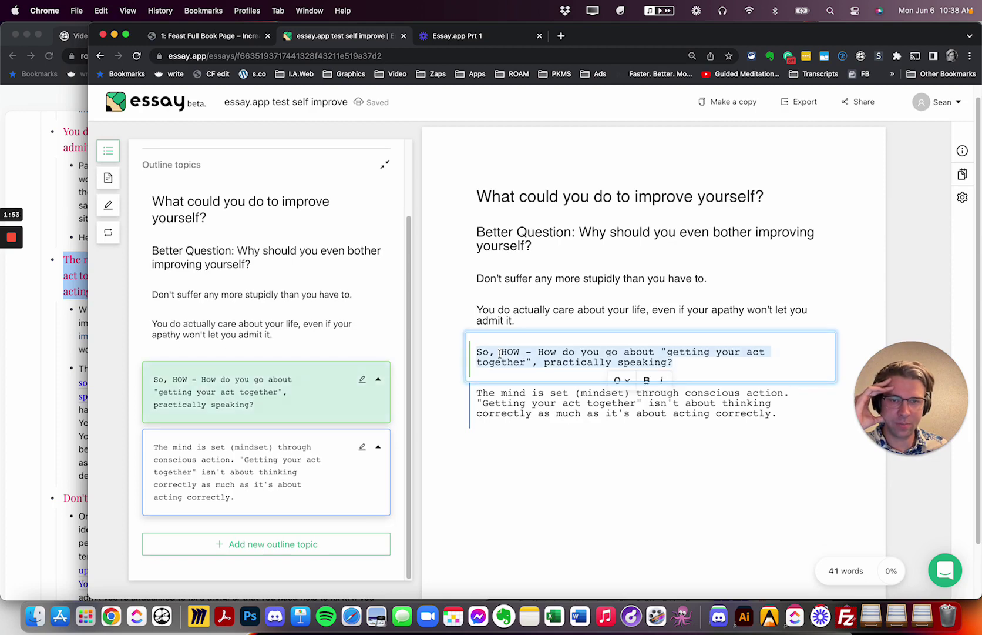
left_click(621, 380)
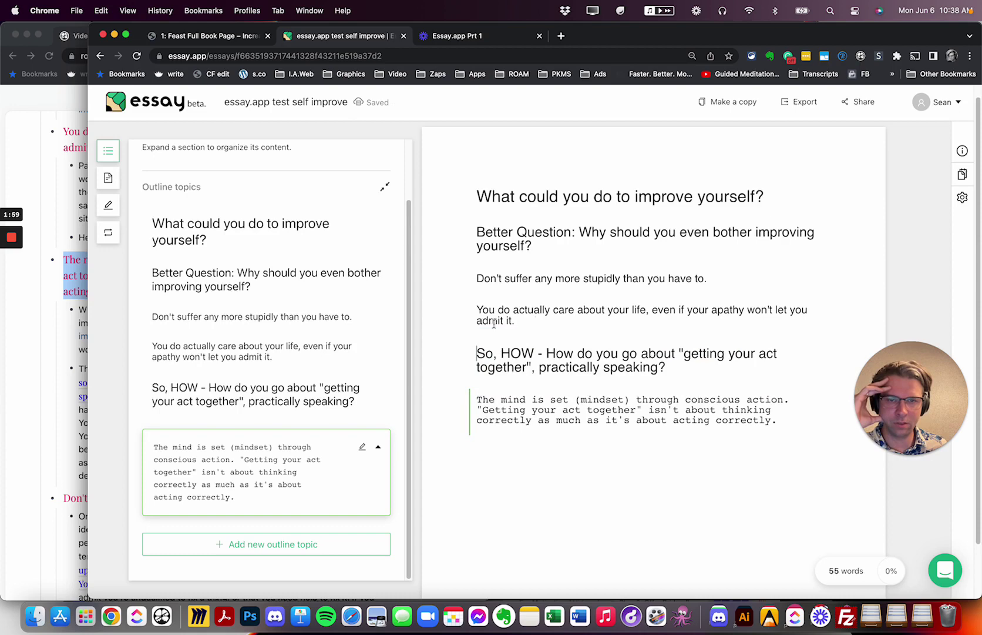
triple_click(504, 417)
left_click(630, 437)
left_click(666, 546)
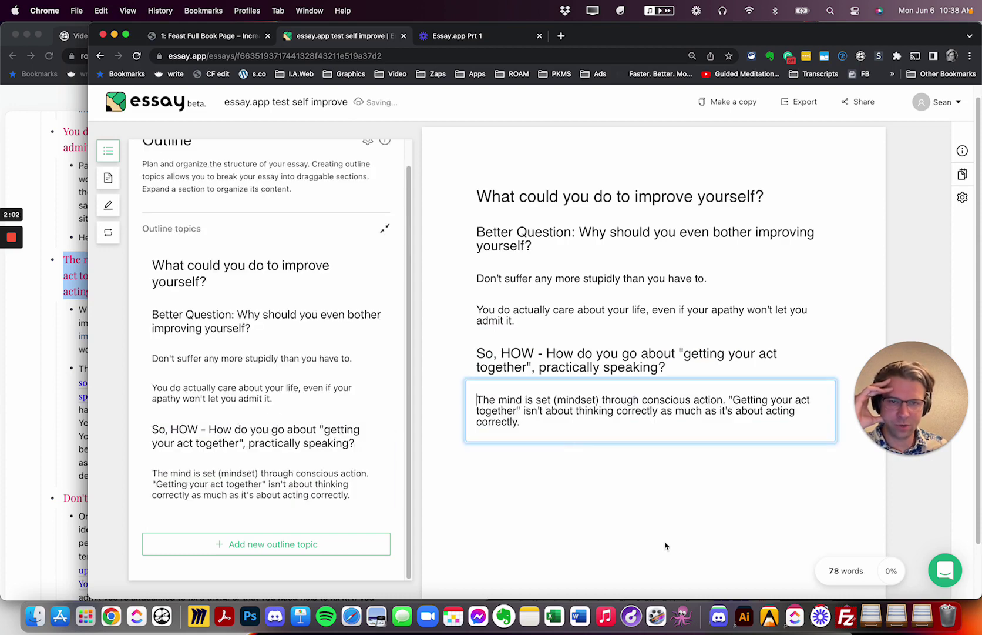
Step: Add 'Don't try and fix things you are unqualified to fix.' from Roam as a new outline topic
left_click(80, 425)
scroll(102, 429, "down", 3)
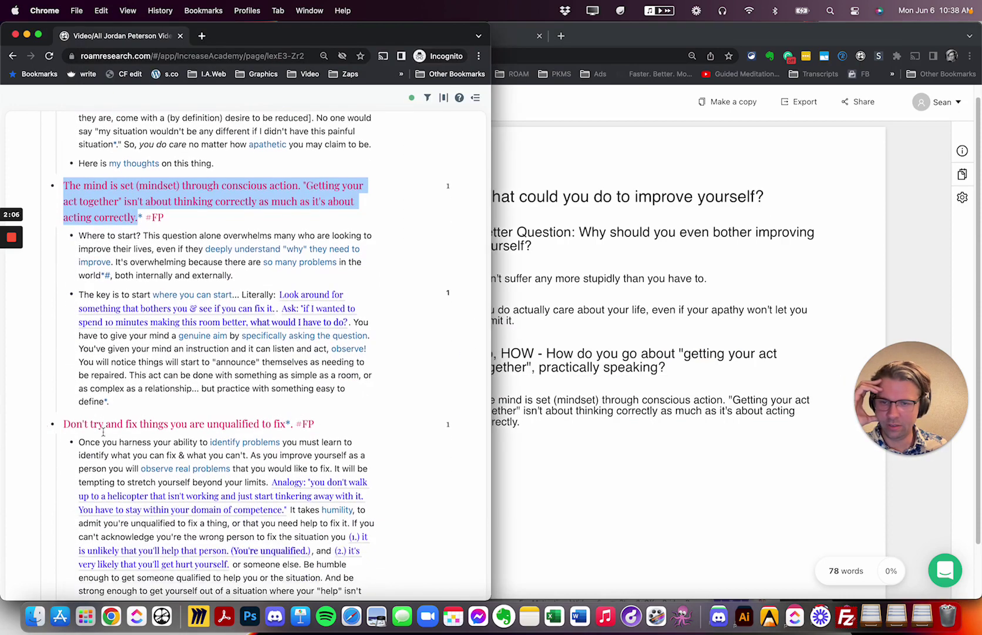
left_click_drag(286, 425, 71, 428)
left_click(516, 424)
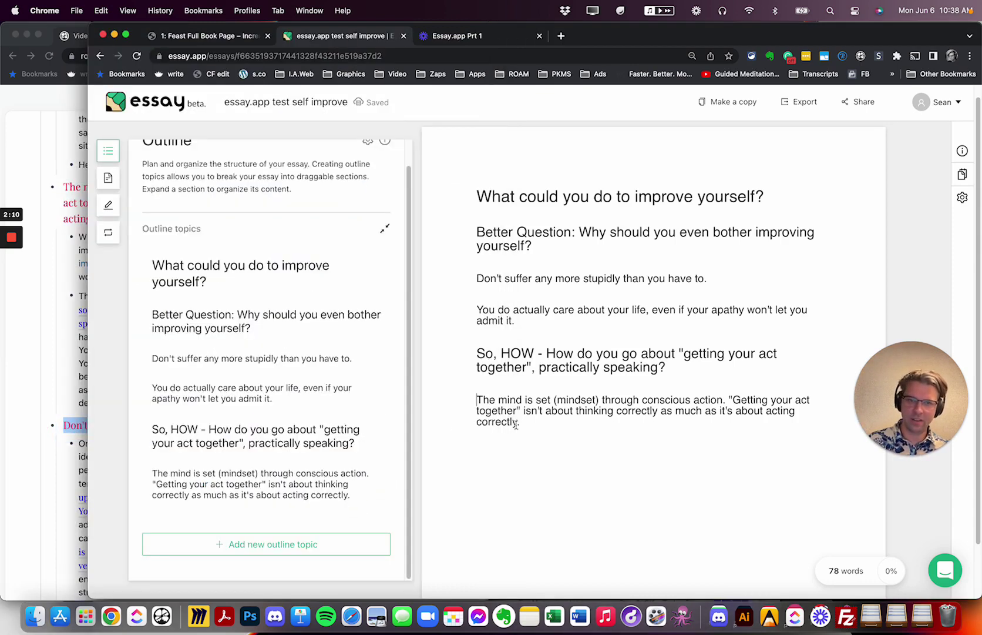
left_click(536, 421)
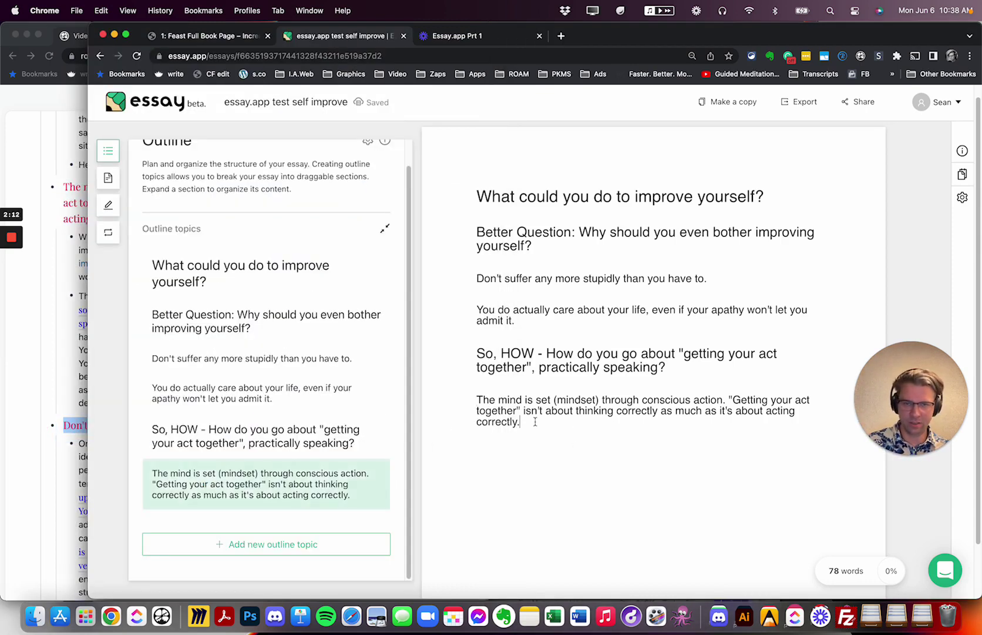
left_click(309, 544)
type("fix things you are unqualified to fix")
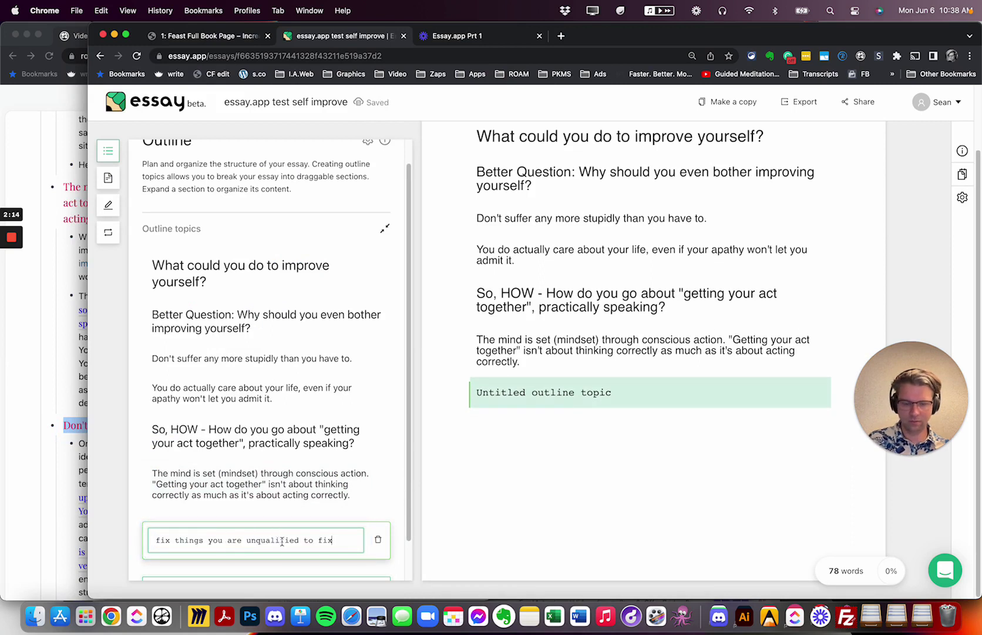
type(".")
left_click(741, 485)
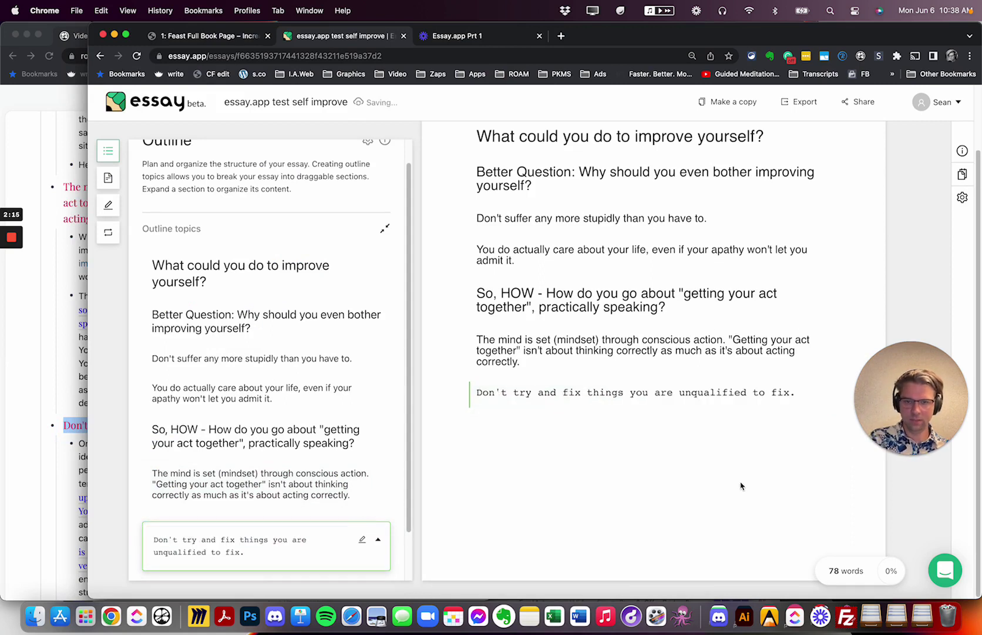
Step: Convert the Don't try and fix topic to plain text
left_click(513, 392)
triple_click(516, 391)
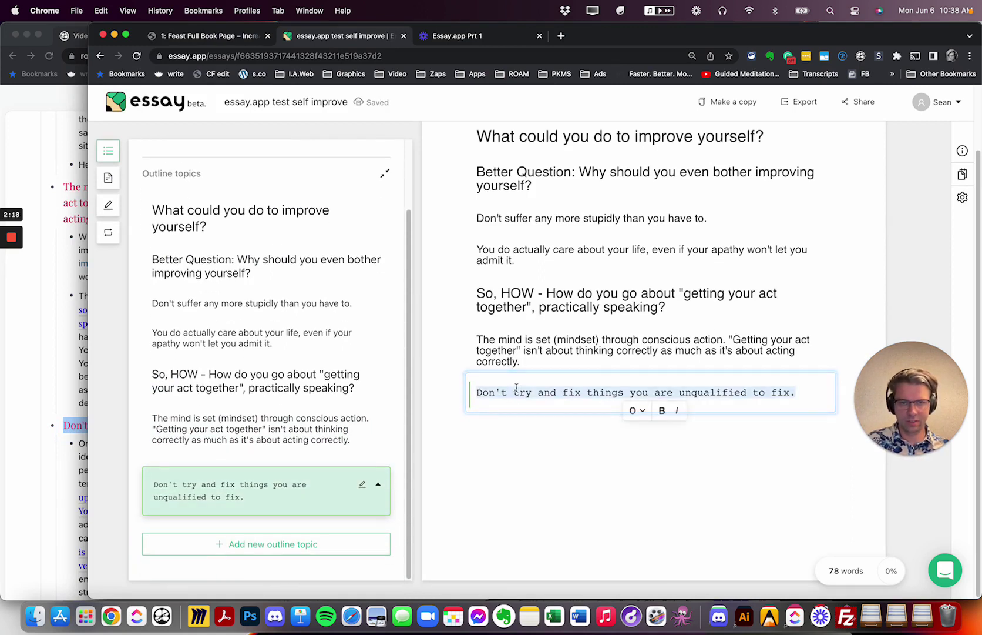
left_click(636, 410)
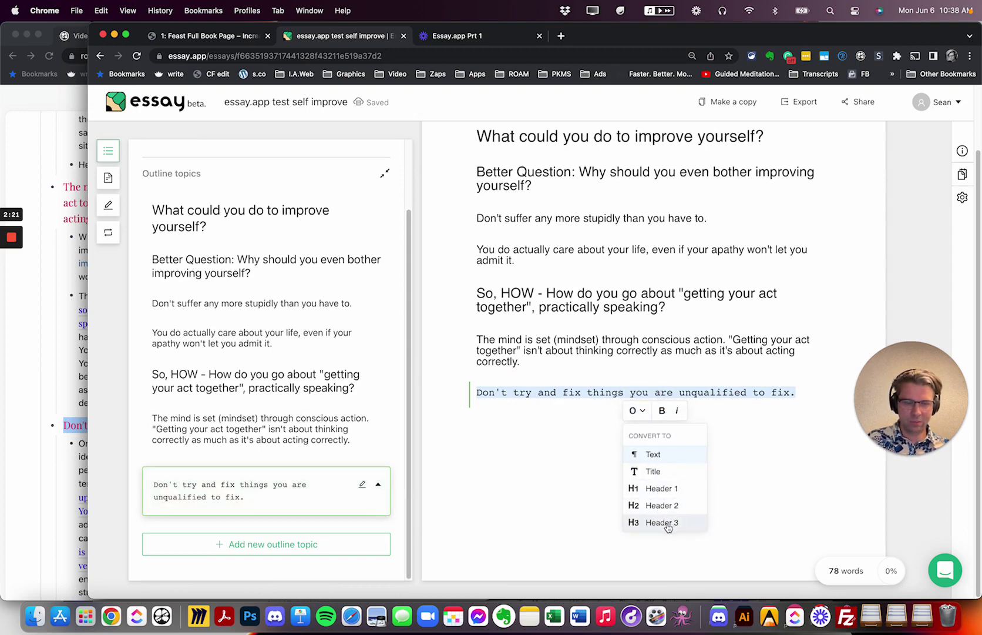
left_click(651, 454)
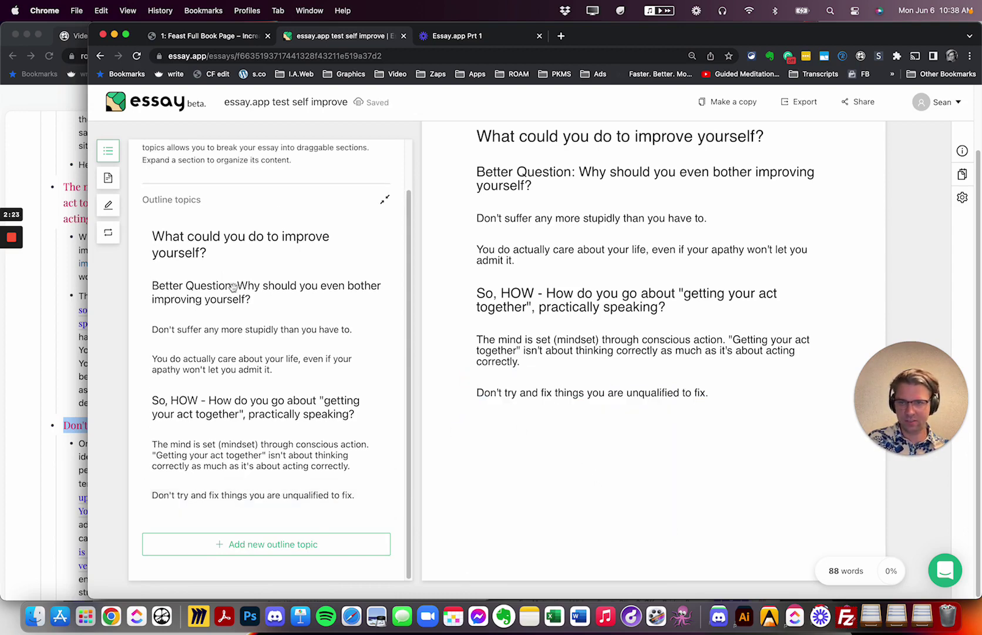
Step: Copy the life-changing shifts sentence from Roam into another new outline topic
key("super+grave")
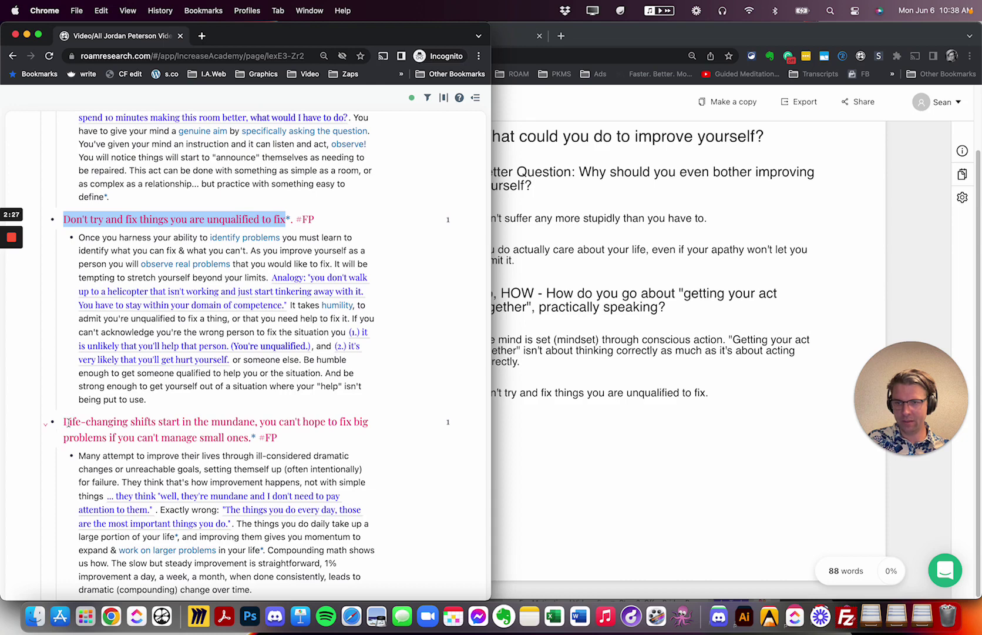
scroll(65, 419, "down", 3)
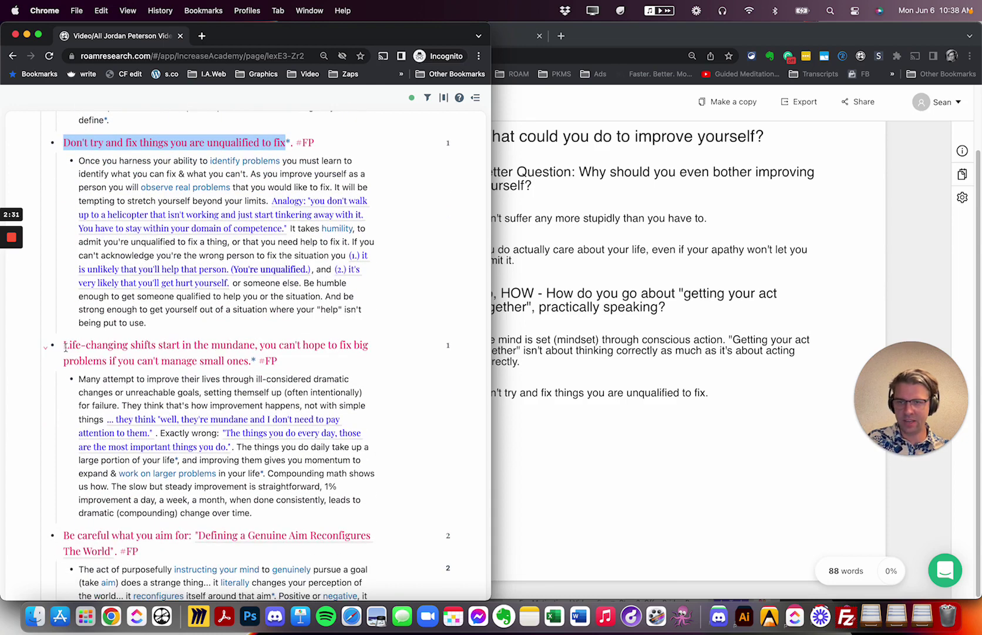
left_click_drag(64, 345, 239, 360)
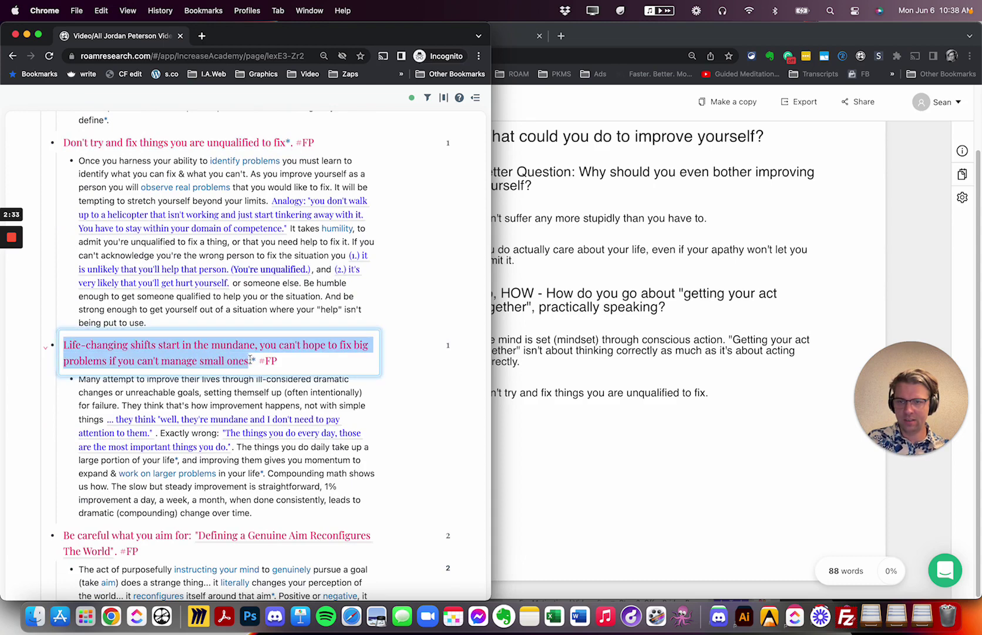
key("super+grave")
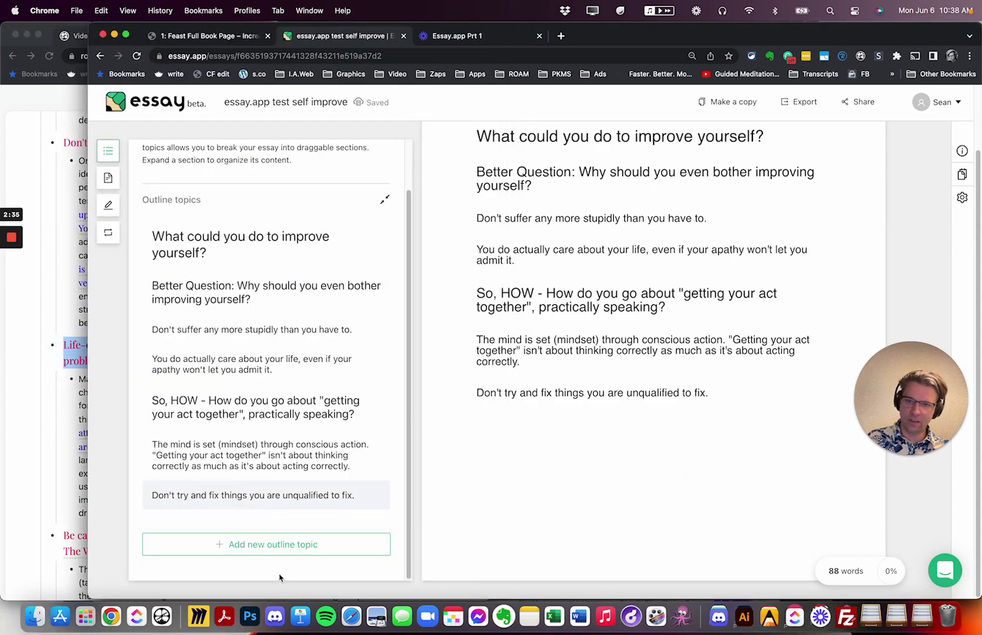
left_click(280, 546)
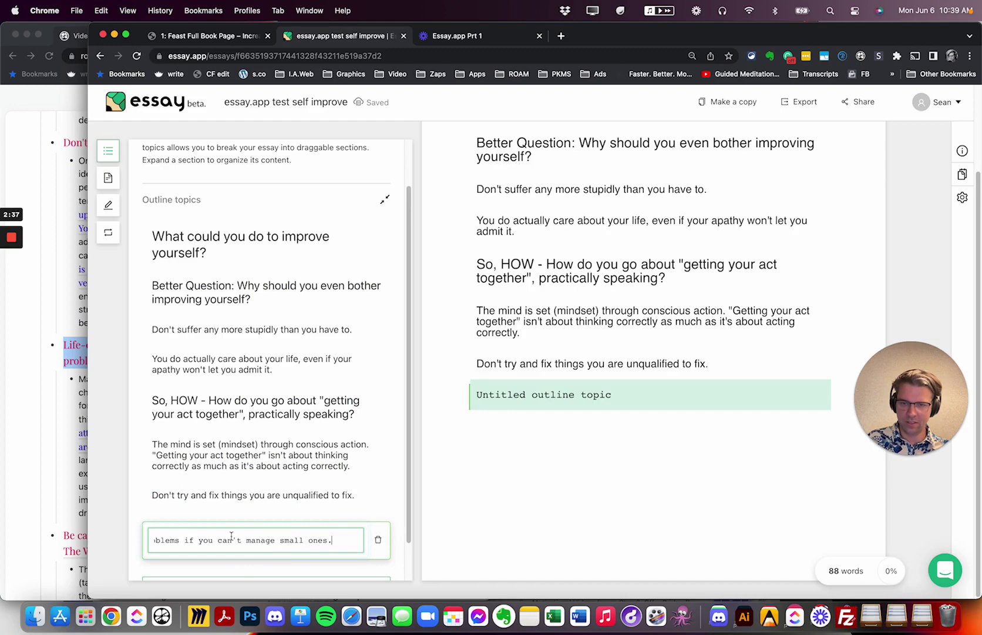
key("Return")
Step: Make the life-changing shifts paragraph plain text and show the essay in full-page view
triple_click(579, 424)
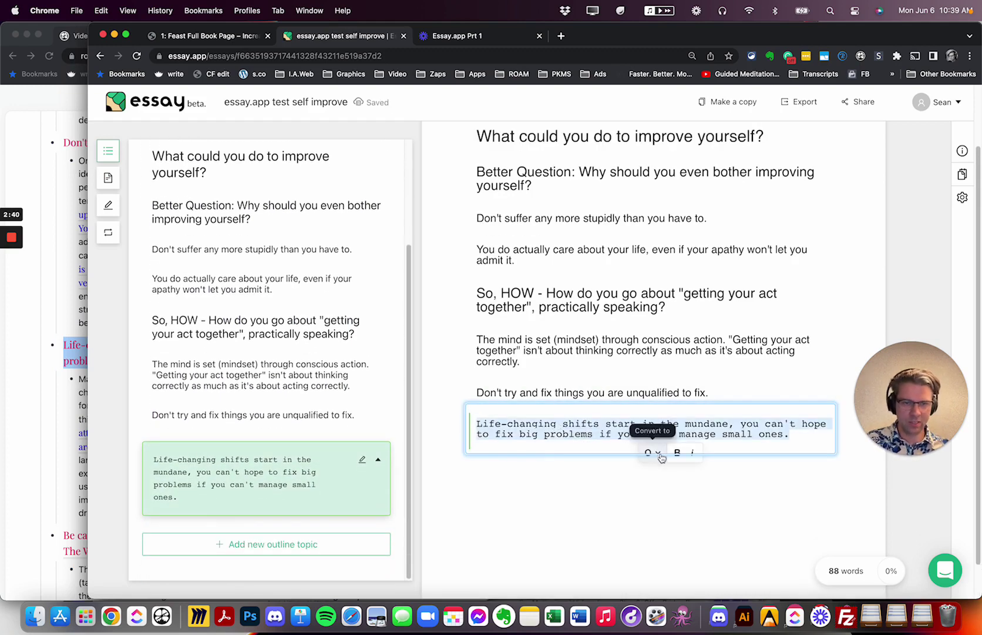
left_click(662, 458)
left_click(681, 558)
key("Return")
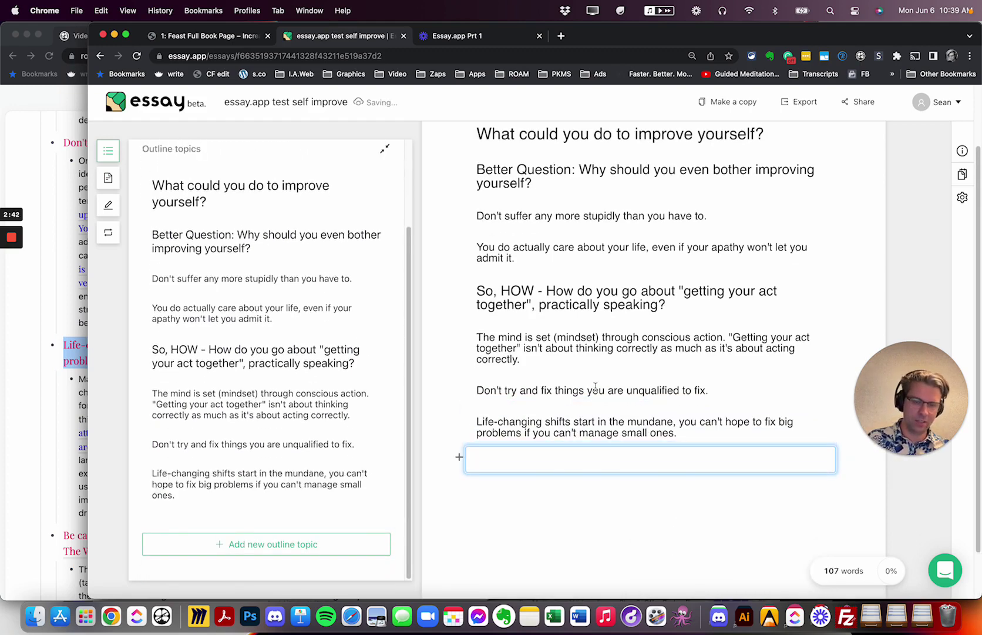
scroll(595, 387, "up", 2)
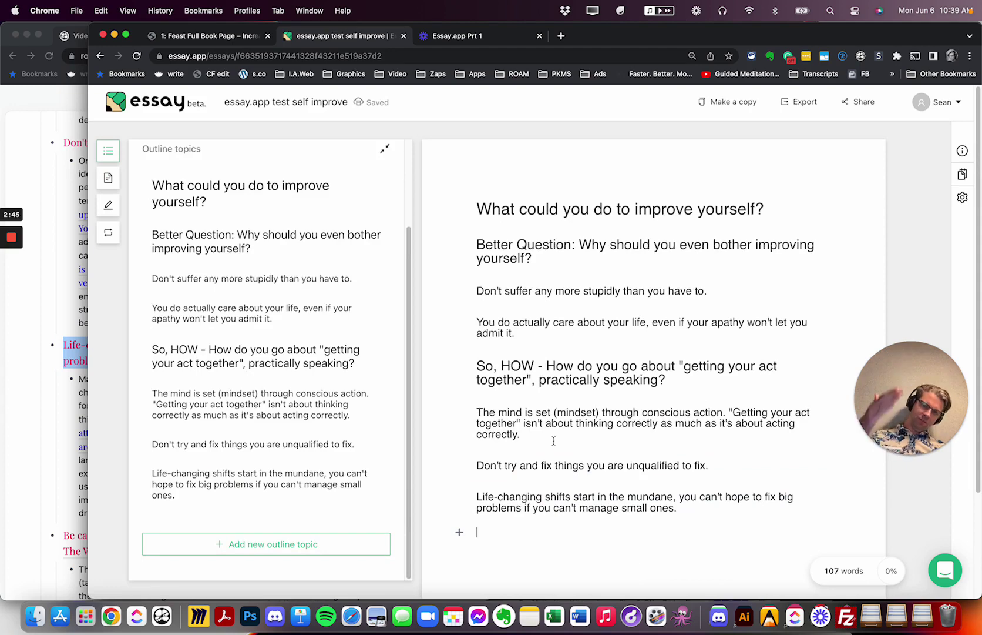
scroll(548, 492, "down", 3)
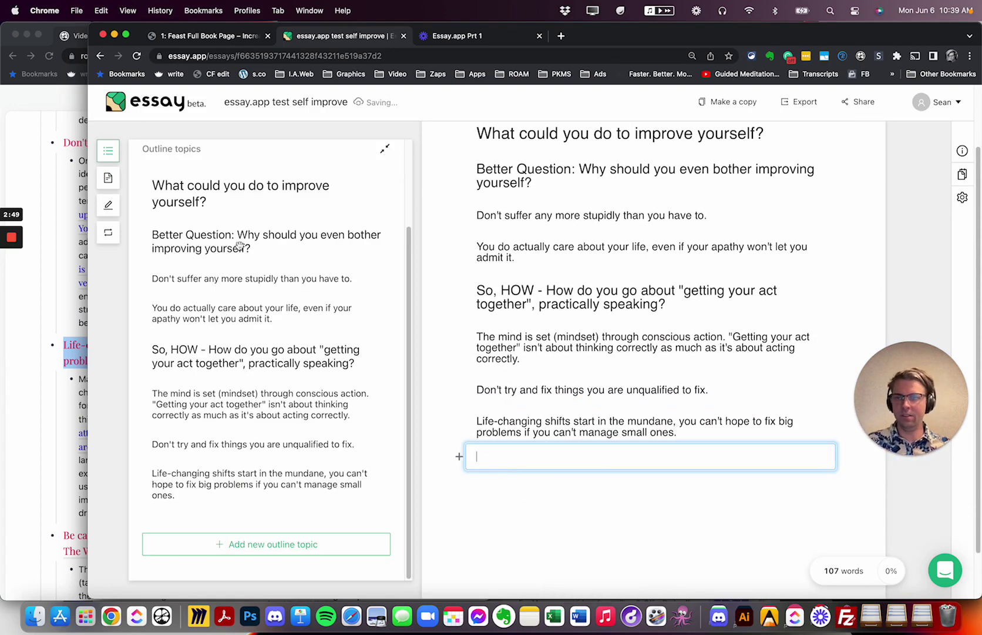
left_click(108, 177)
Step: Copy the clean 'Pain, by definition' paragraph from the Roam notes
scroll(352, 241, "up", 3)
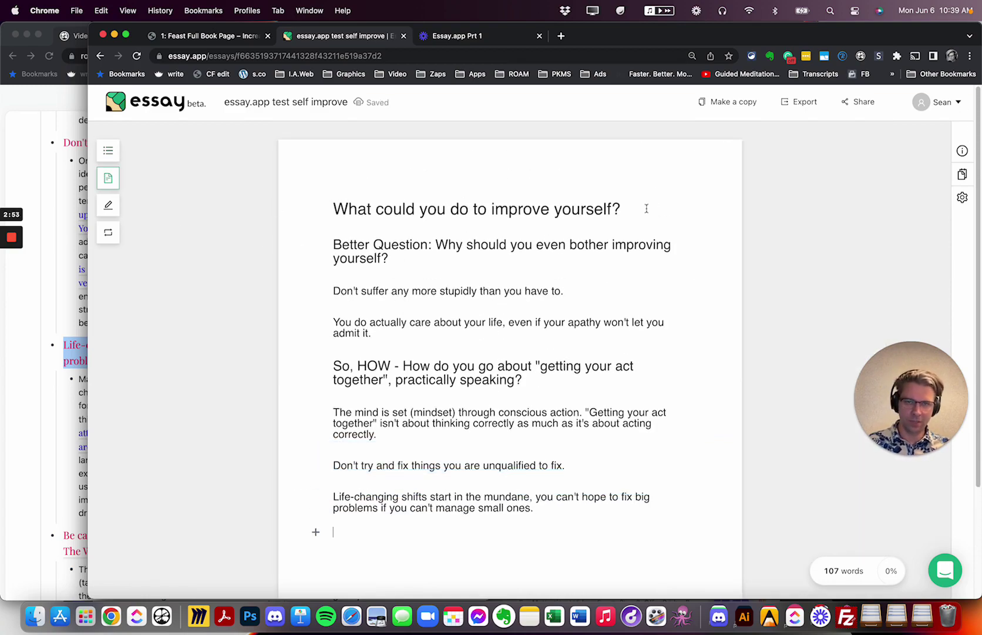
left_click(67, 311)
scroll(112, 302, "up", 3)
scroll(112, 301, "up", 6)
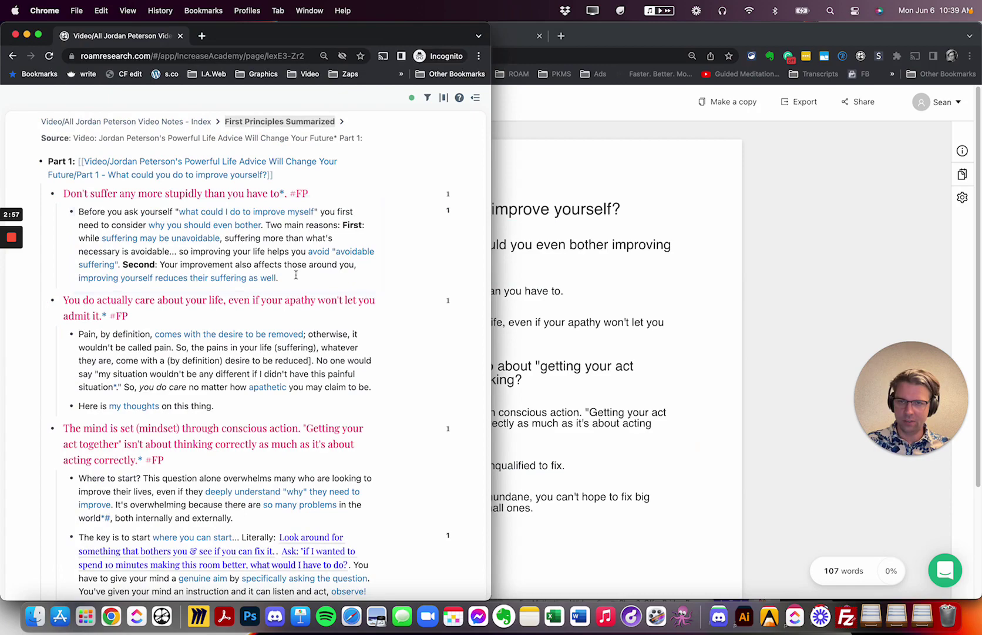
left_click_drag(296, 277, 81, 213)
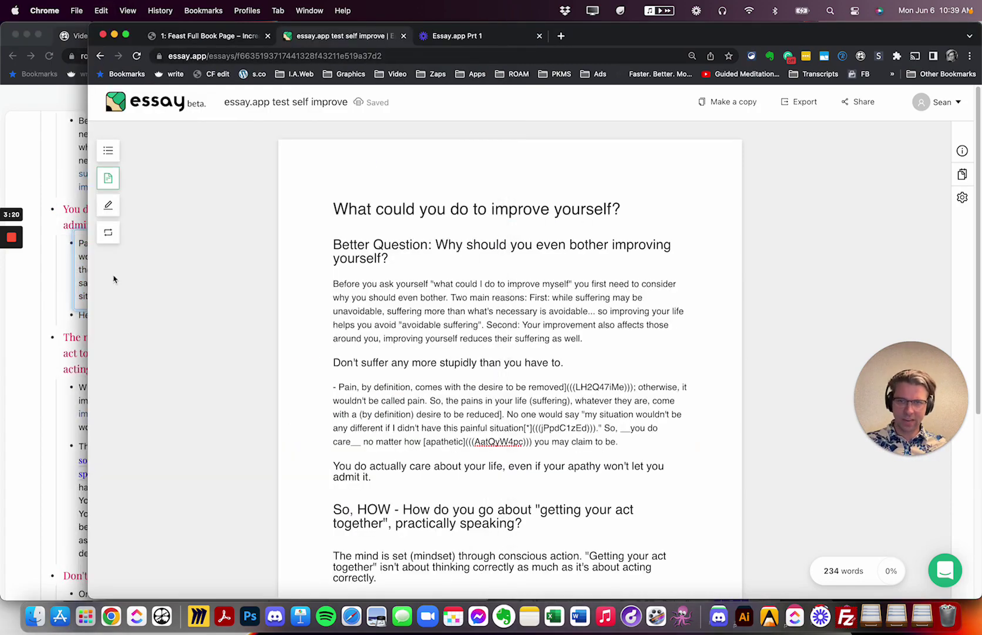
left_click(54, 281)
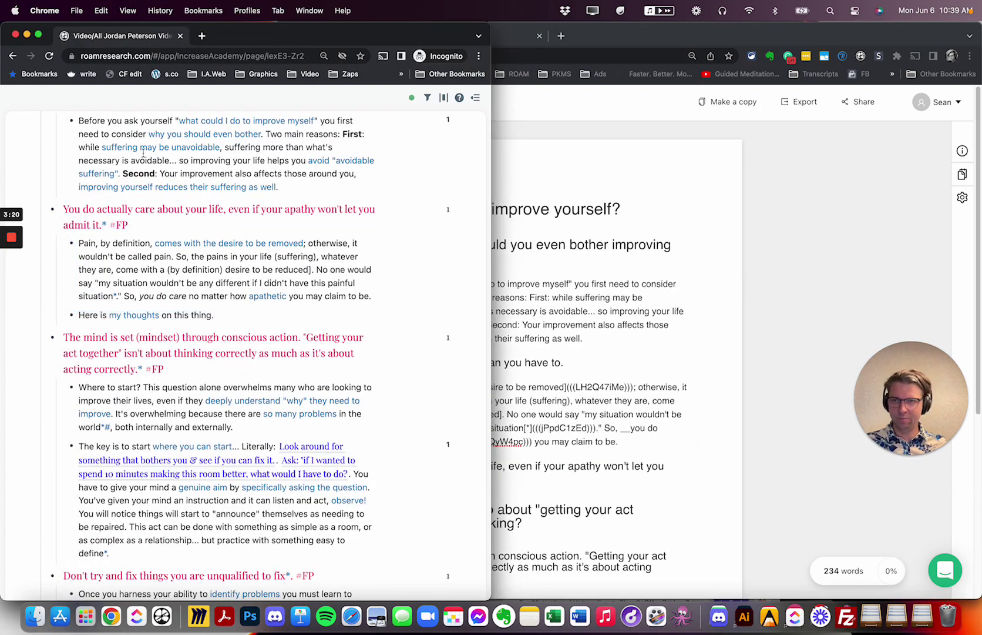
triple_click(364, 295)
key("cmd+c")
Step: Replace the raw-markup Pain paragraph in the essay with the clean text and return to the top
left_click(670, 415)
left_click_drag(617, 442, 297, 377)
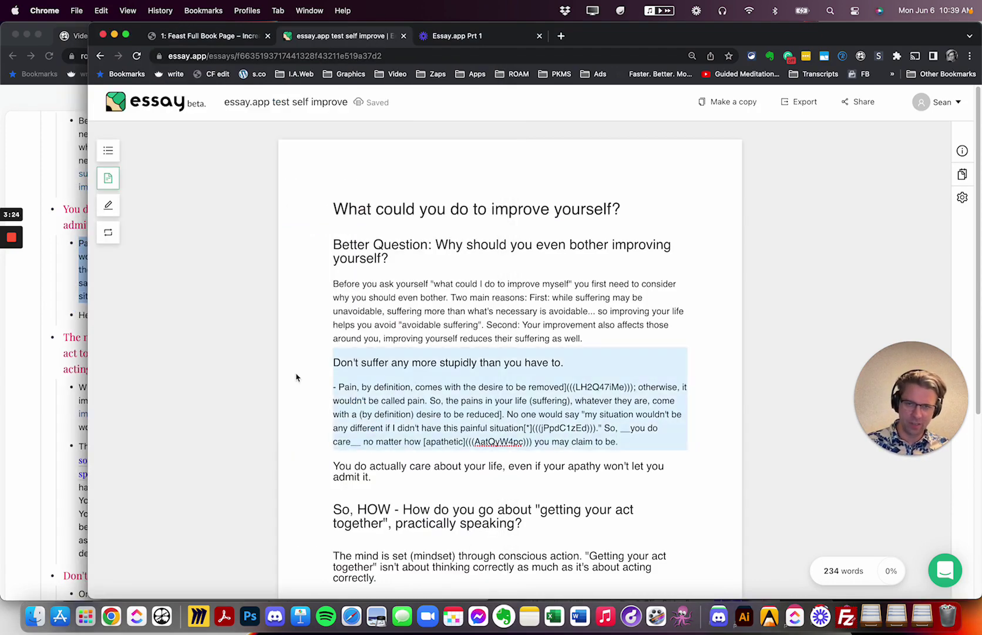
key("cmd+v")
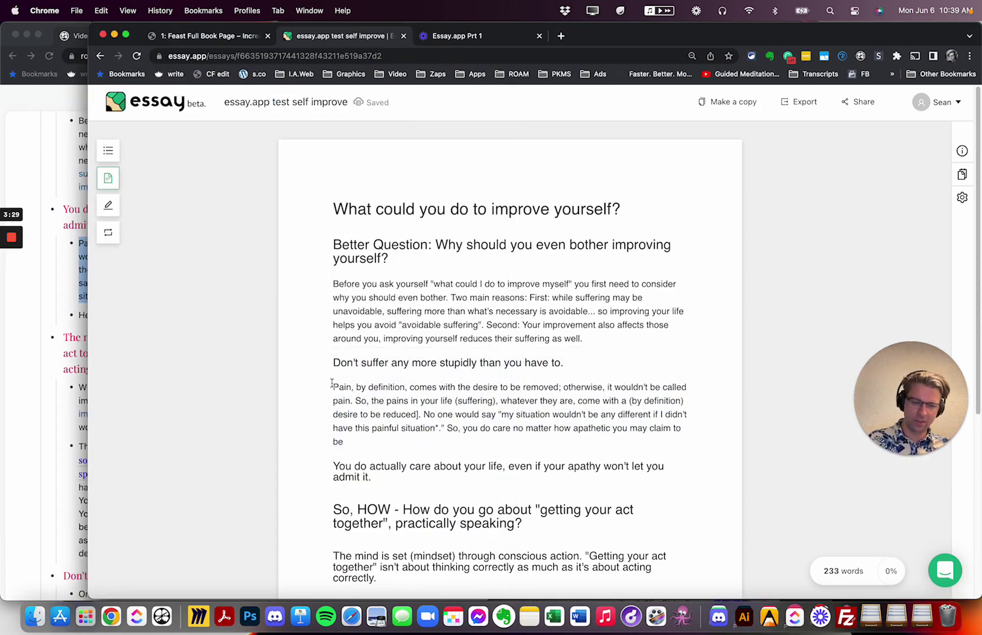
type(".")
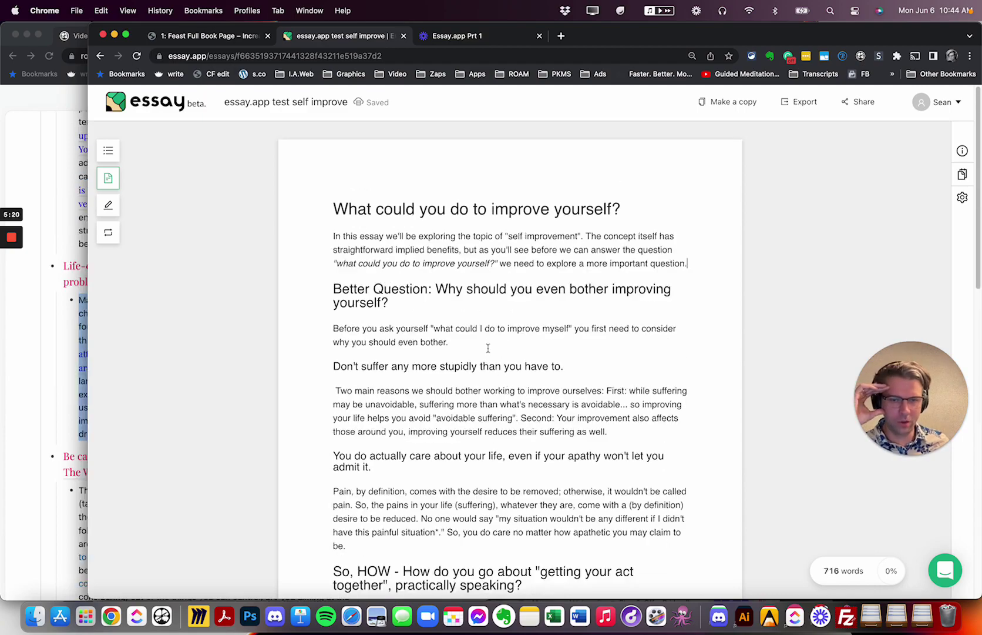
scroll(488, 347, "down", 13)
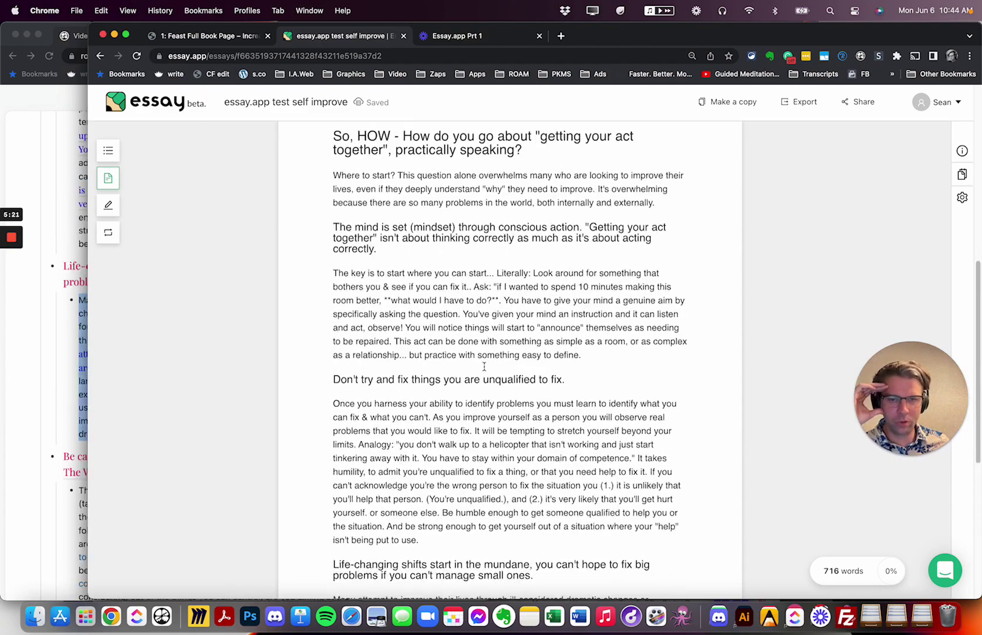
scroll(412, 294, "up", 3)
left_click(105, 180)
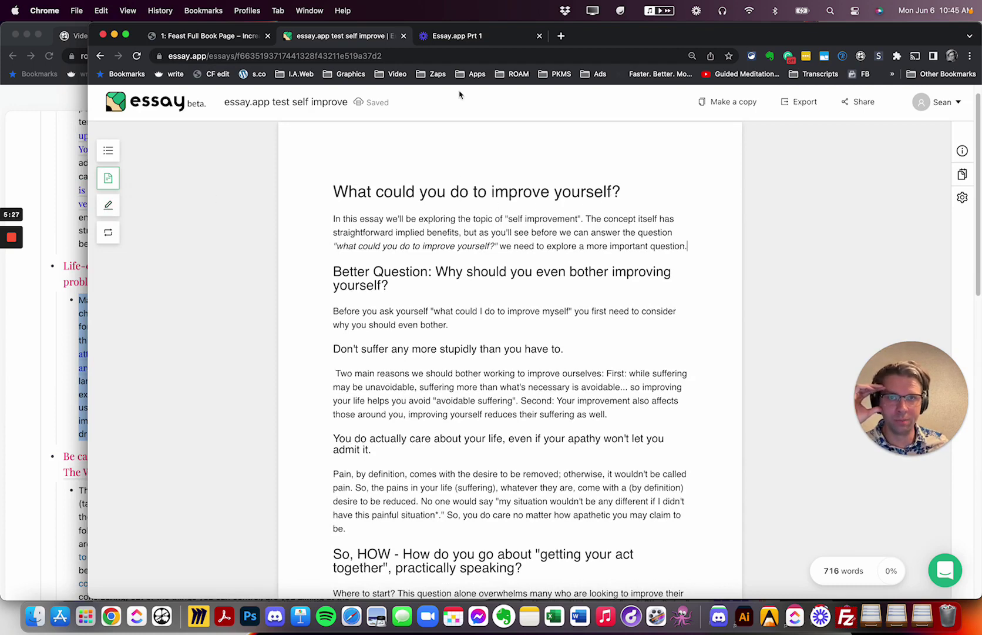
Step: Turn on sentence-by-sentence rewriting and start an alternative for the 'In this essay…' opening sentence
left_click(109, 207)
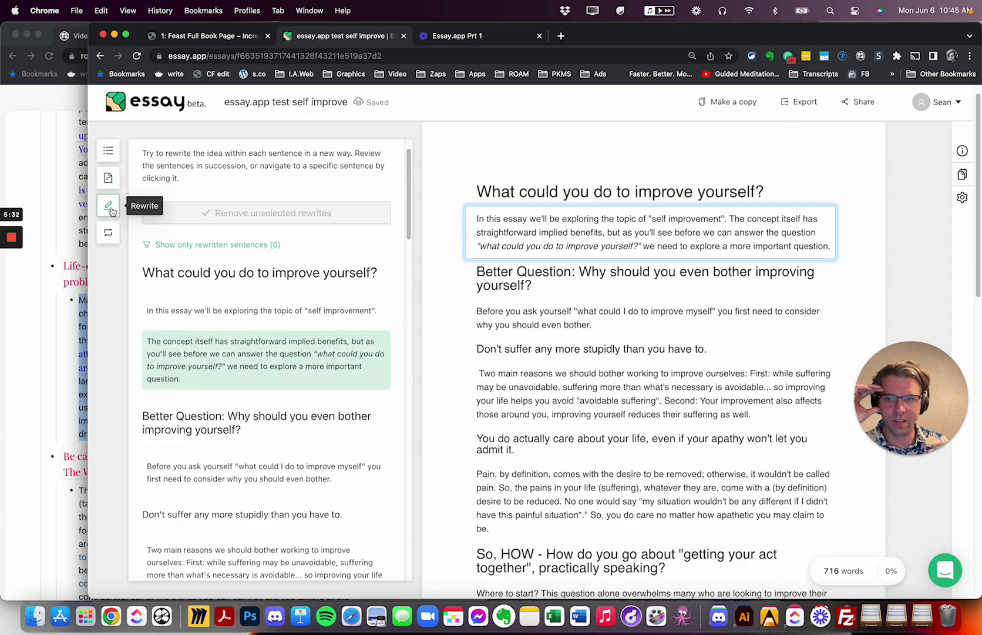
left_click_drag(155, 153, 265, 175)
left_click(403, 161)
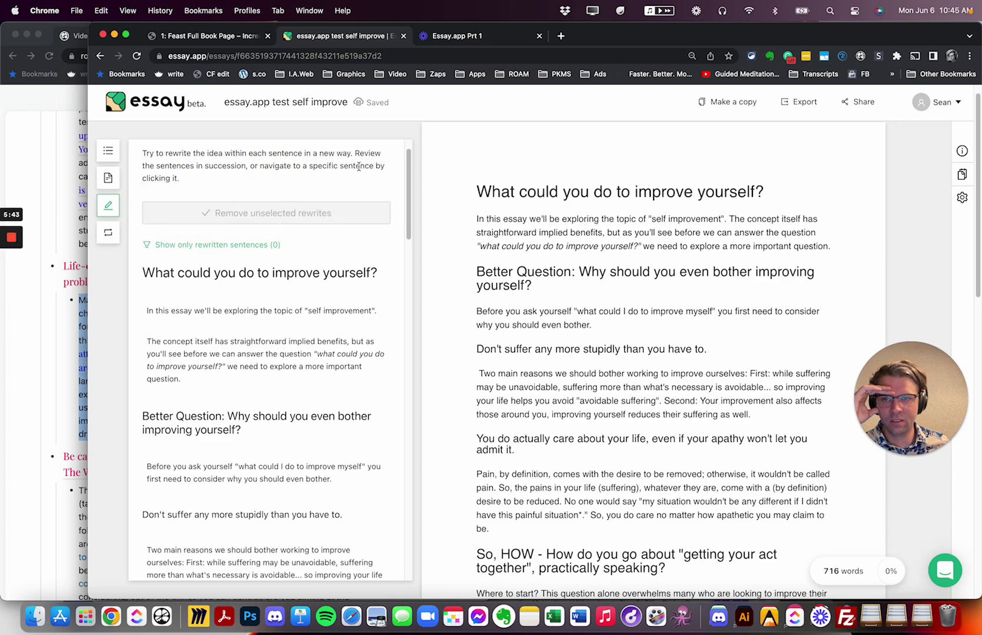
scroll(235, 205, "down", 3)
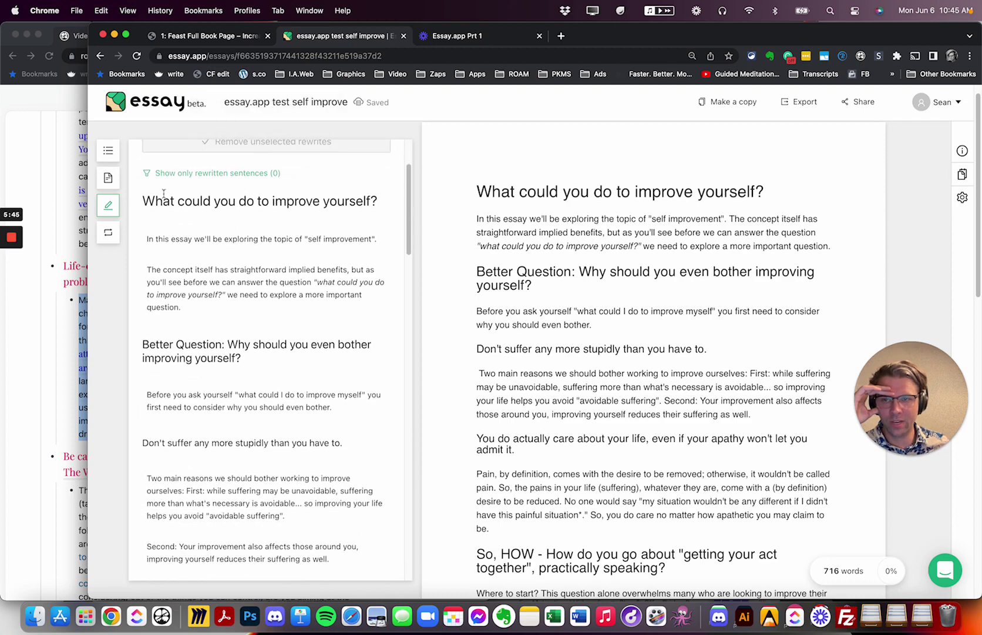
left_click(198, 240)
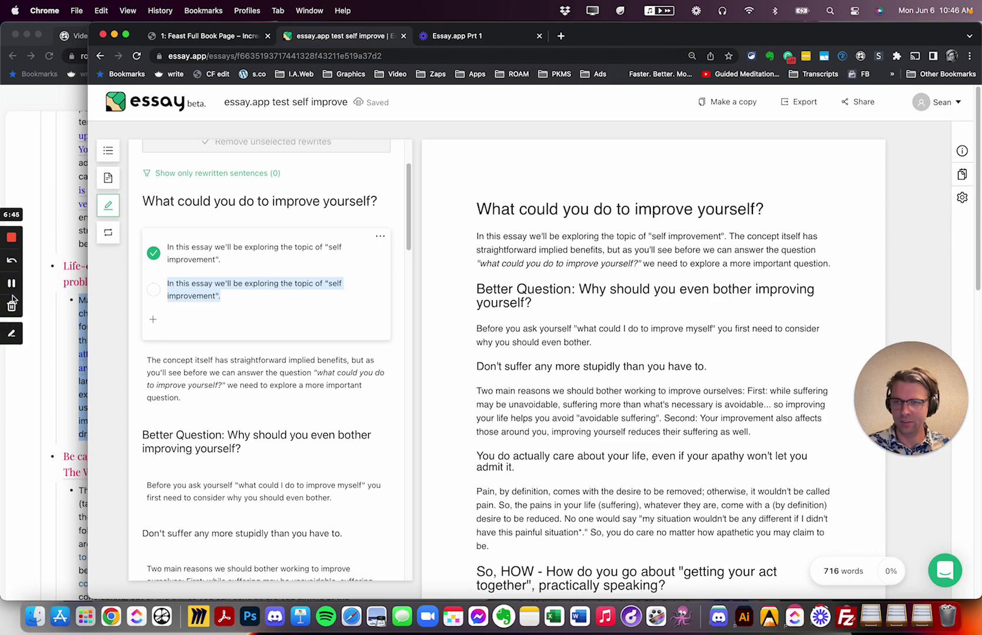
Step: Review the first sentence's rewrite options, keeping the new 'Self improvement' version
left_click(12, 284)
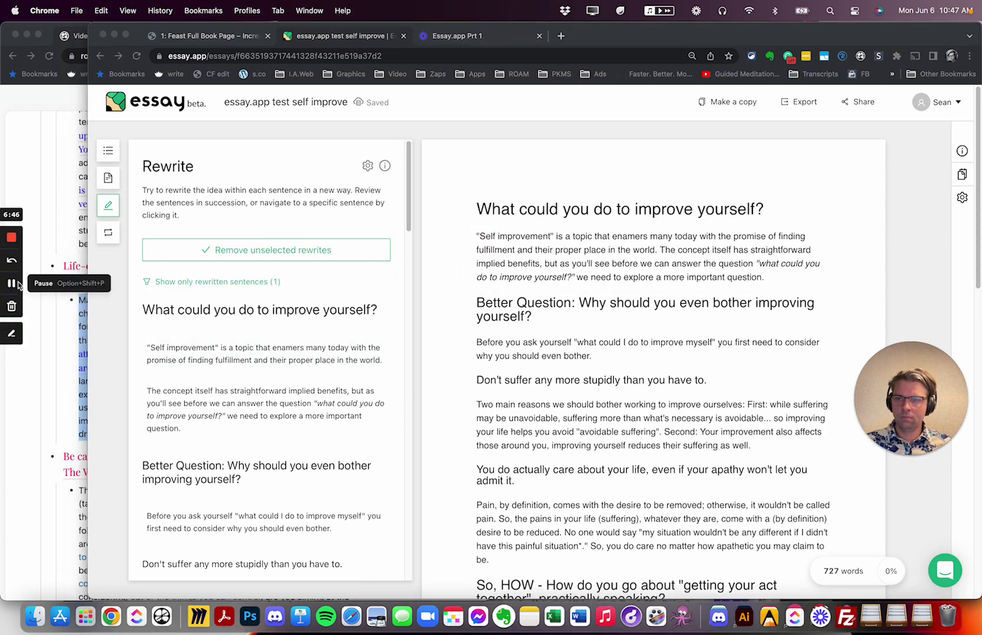
left_click(238, 304)
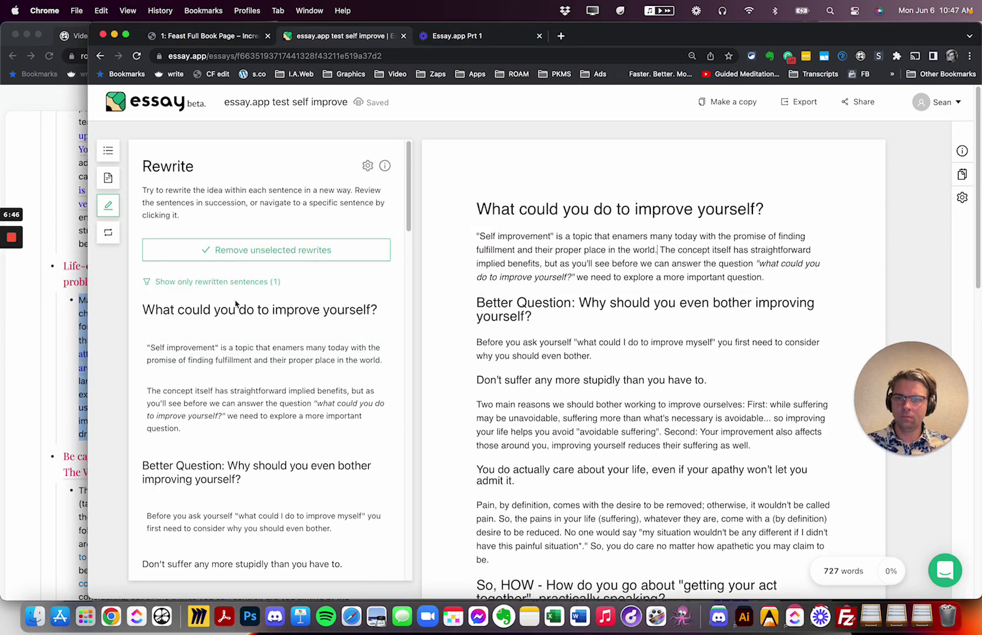
scroll(203, 341, "down", 3)
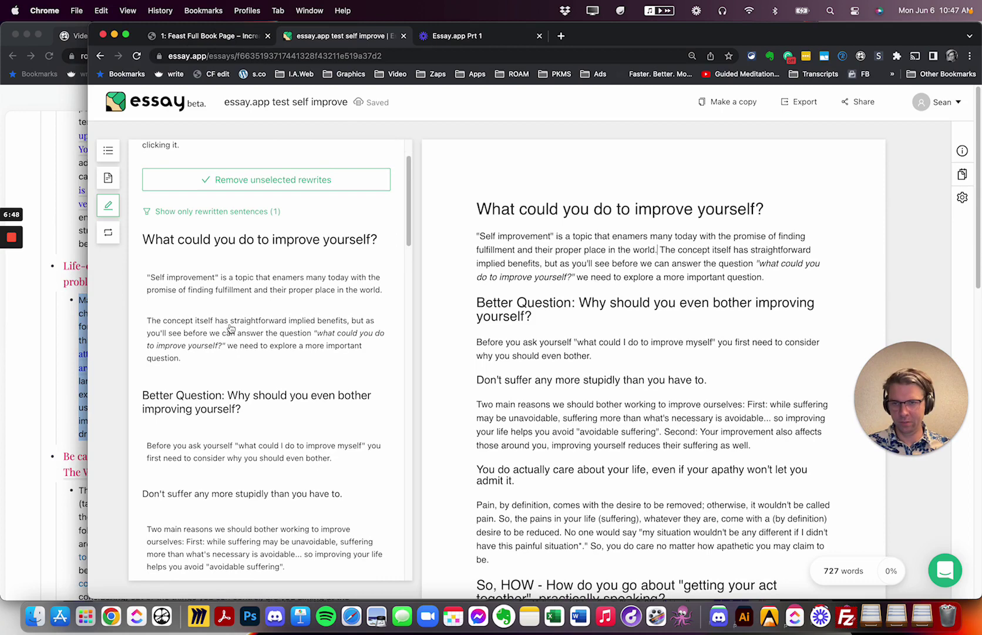
left_click(229, 284)
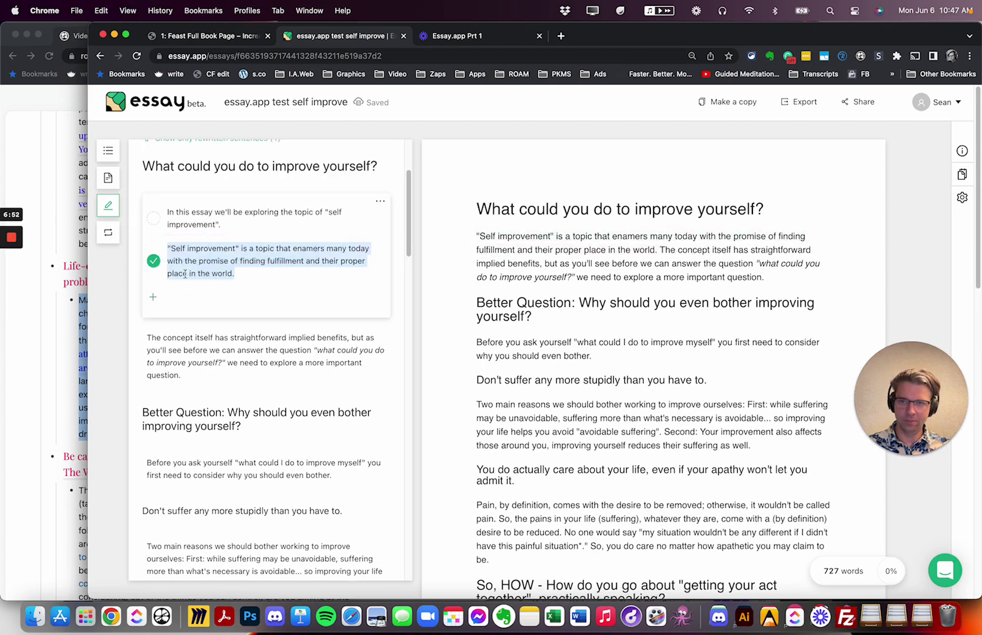
left_click(380, 201)
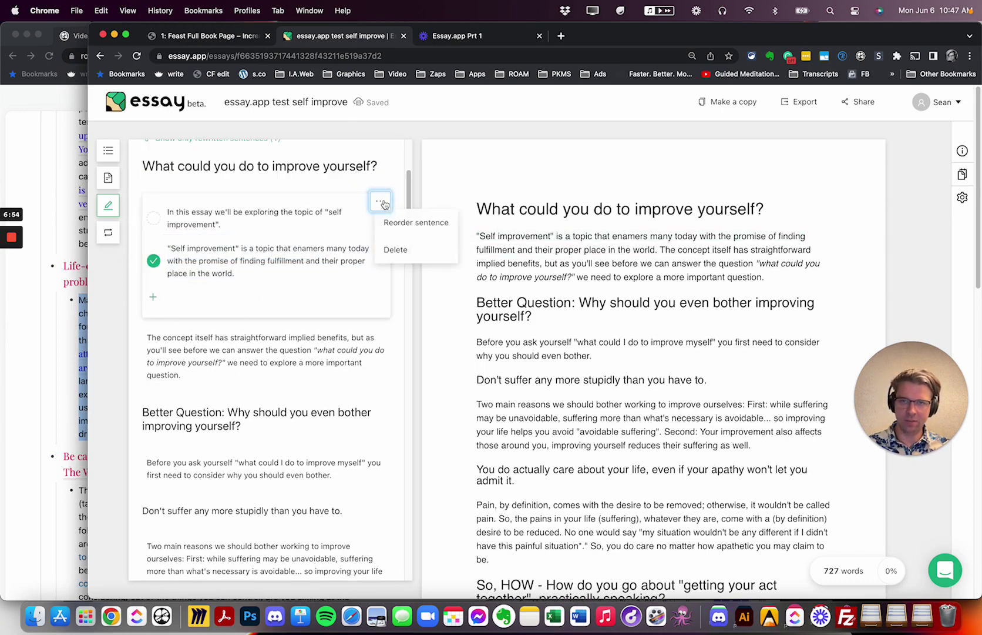
Step: Start a rewrite of the 'Second: Your improvement' sentence, then switch to the Roam notes
scroll(235, 364, "down", 3)
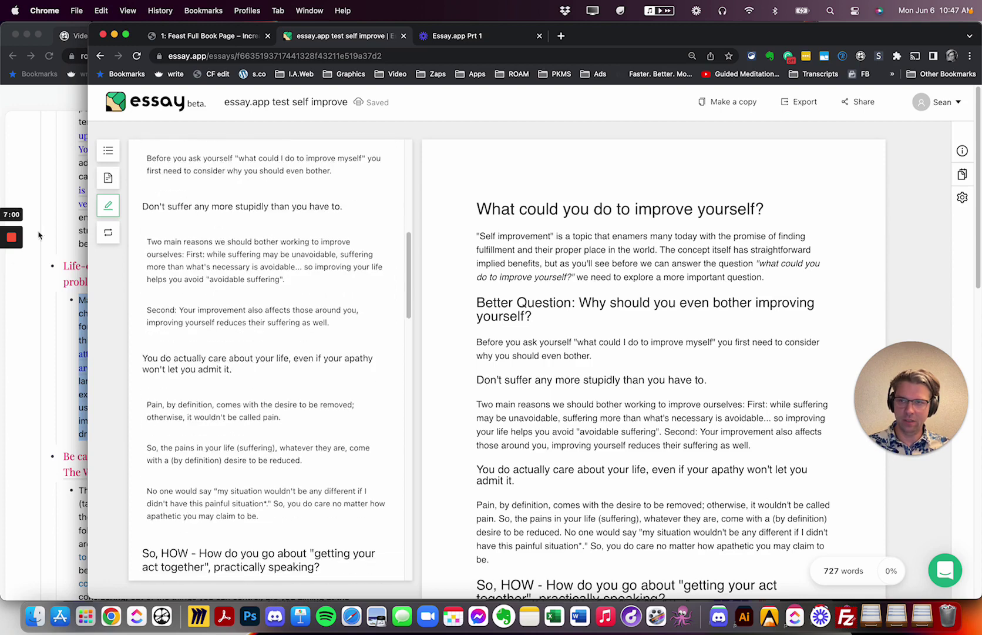
mouse_move(11, 285)
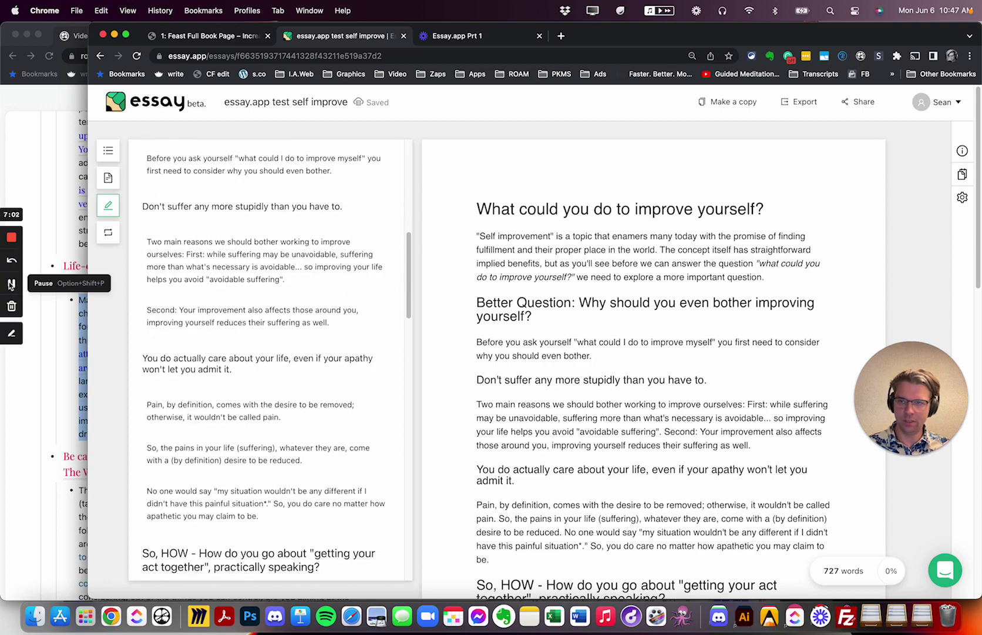
left_click(241, 317)
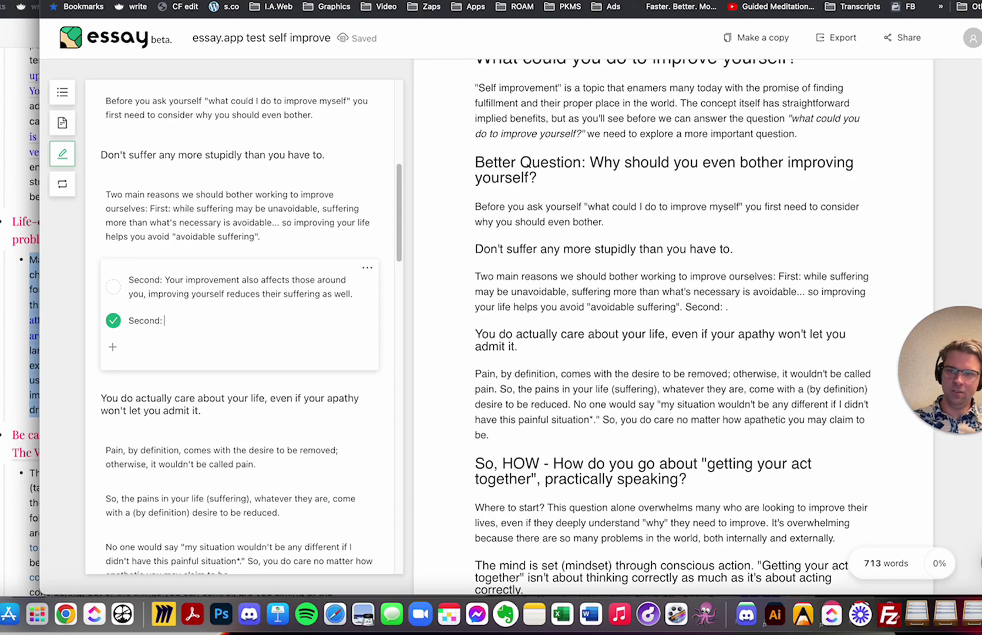
key("super+grave")
left_click(400, 325, "shift")
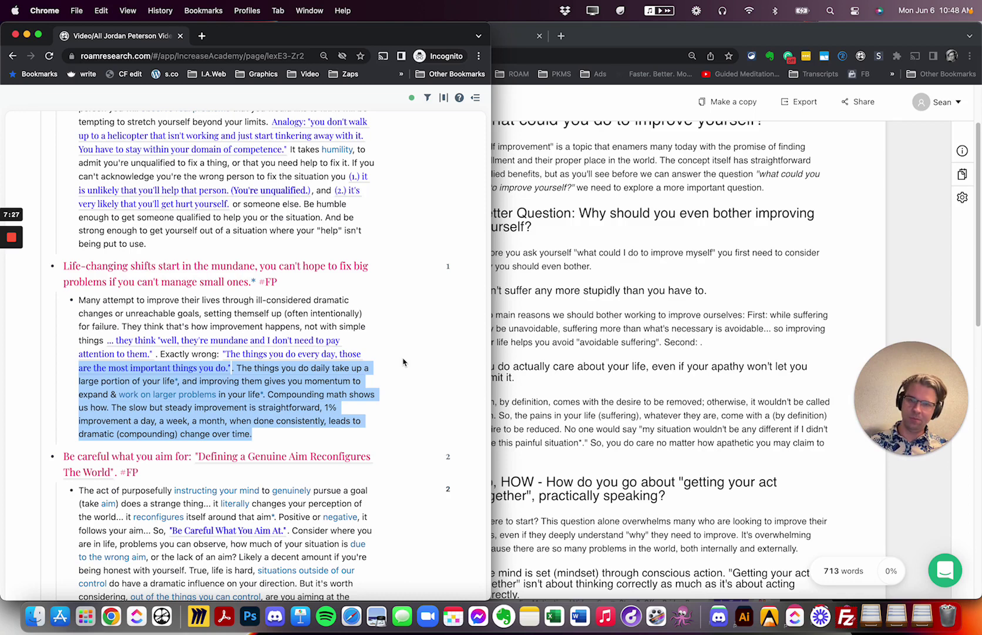
Step: Bring the essay window back in front of the Roam notes
left_click(626, 350)
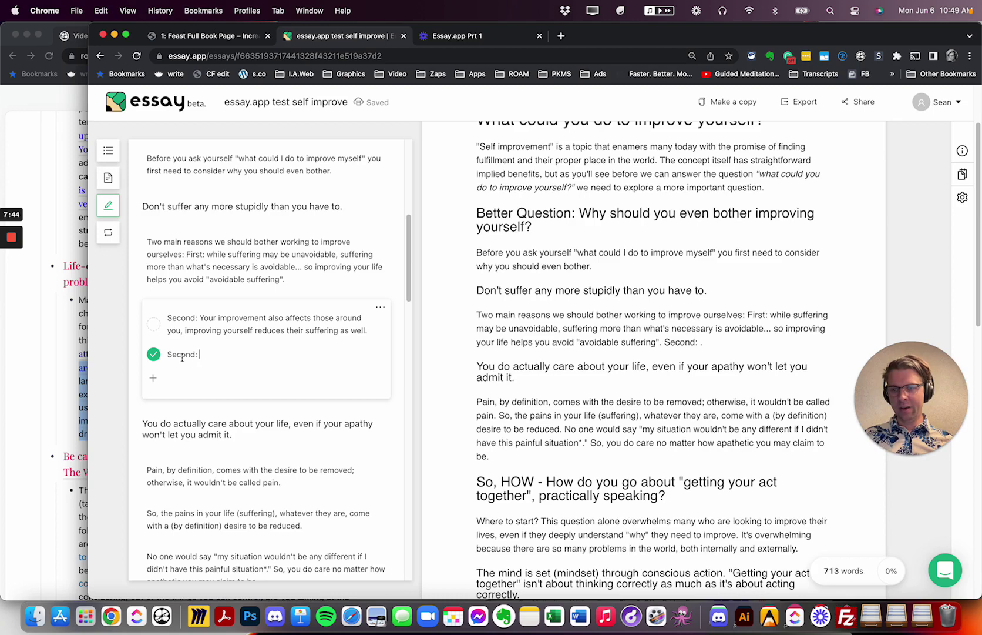
Step: Make the Second rewrite read 'It's not just about you… solely an internal battle… greatly affects those around you.'
key("super+a")
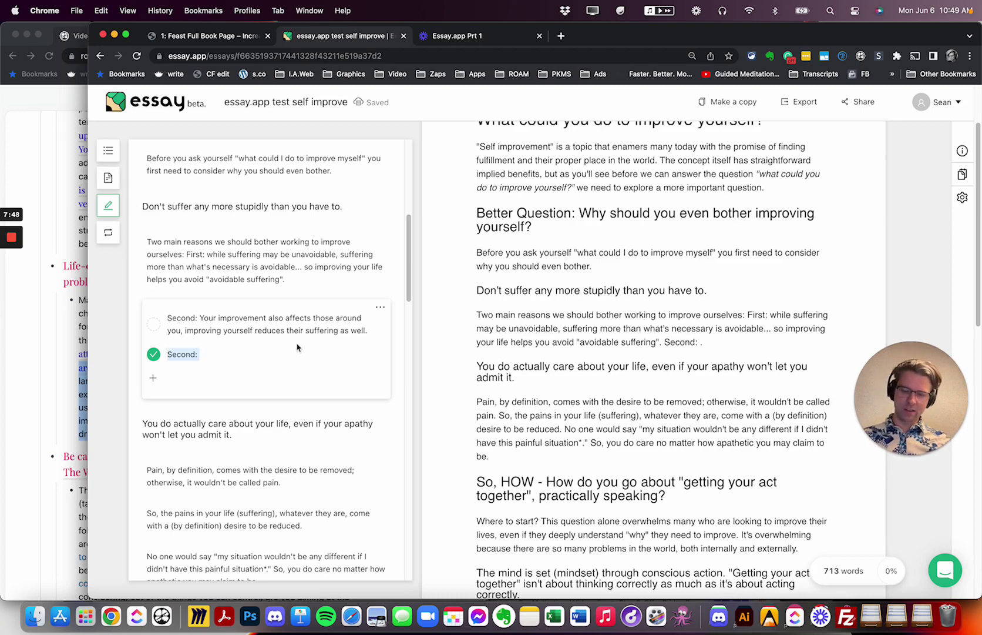
key("Right")
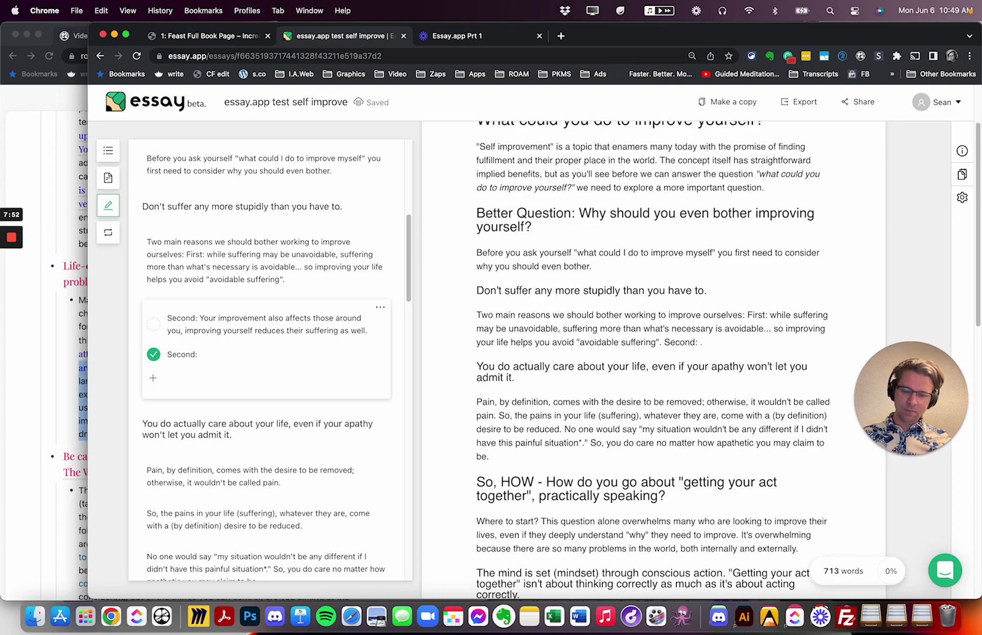
type("It's not just about you.")
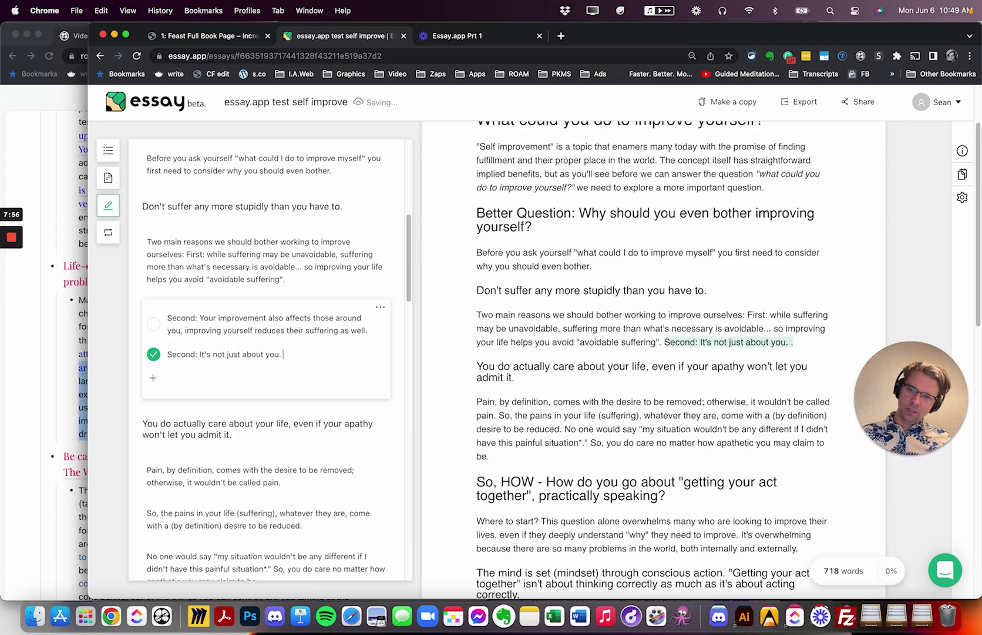
type(" Some see")
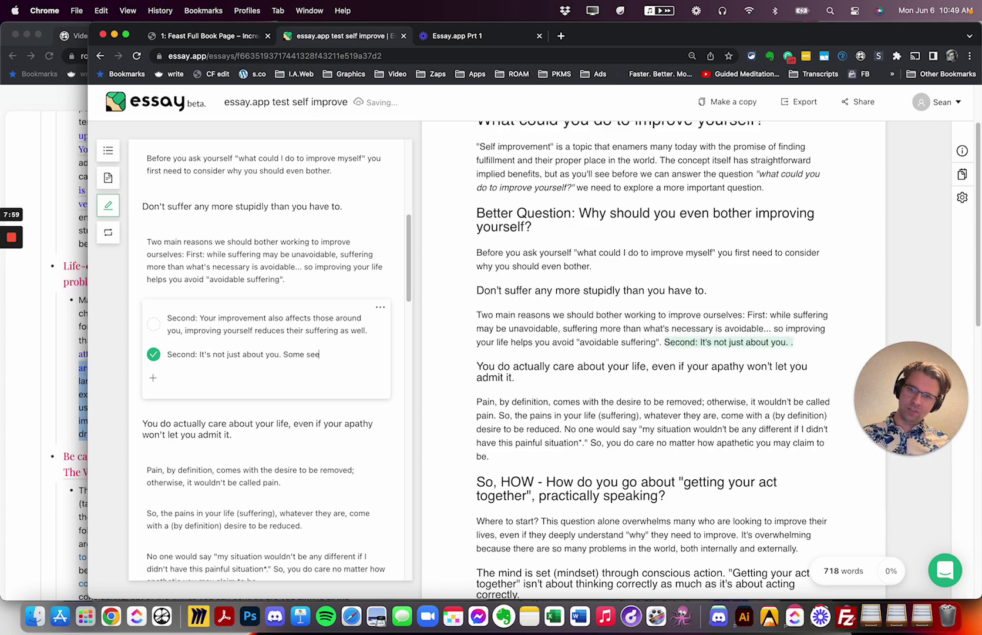
type(" \"self imp")
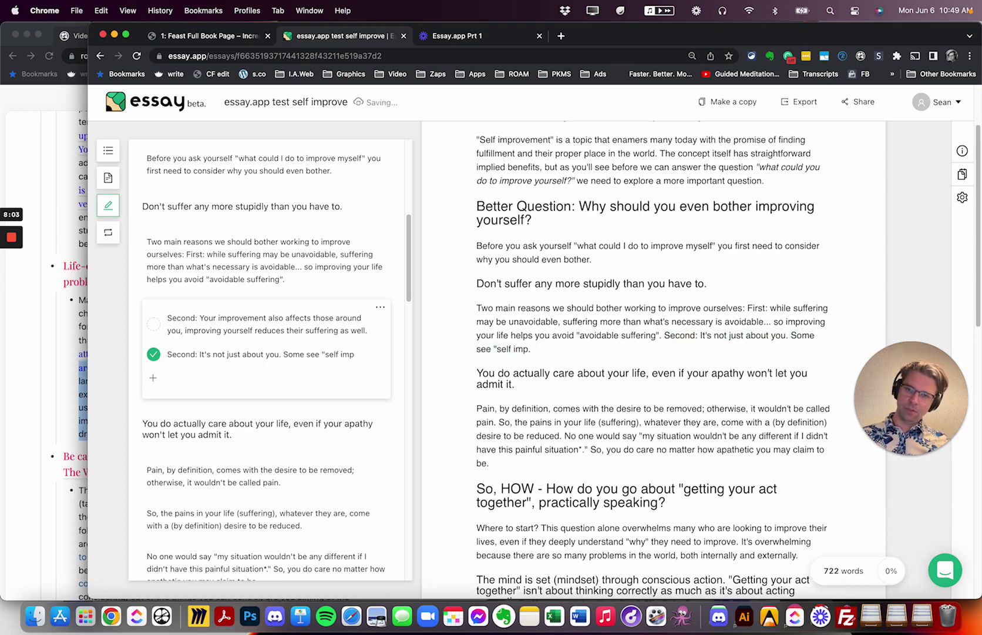
type("rovement")
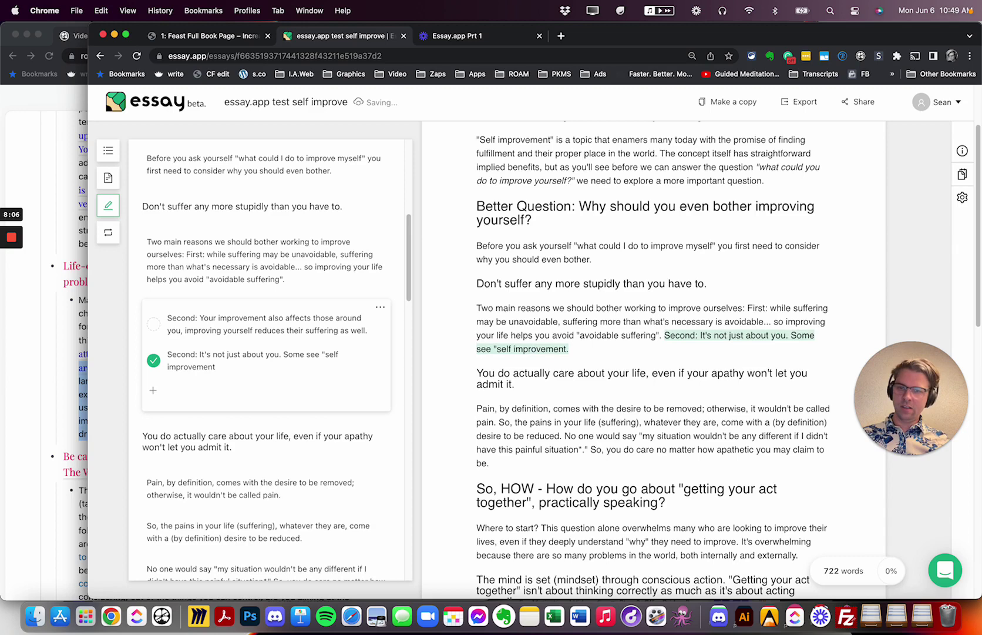
type("\" as souly a")
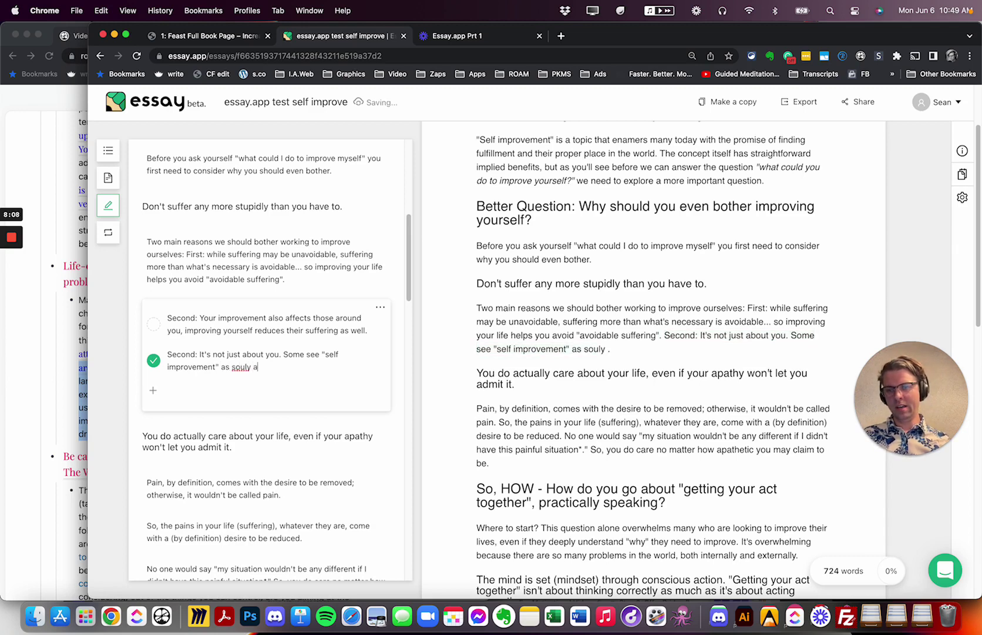
key("BackSpace")
key("BackSpace")
key("BackSpace")
key("BackSpace")
key("BackSpace")
type("lely an in")
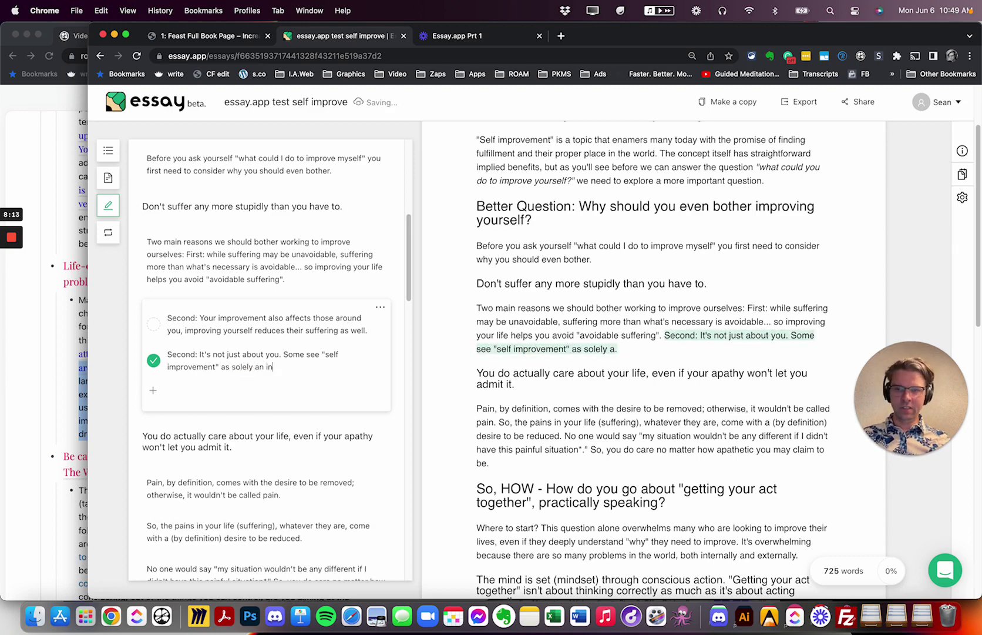
type("ternal")
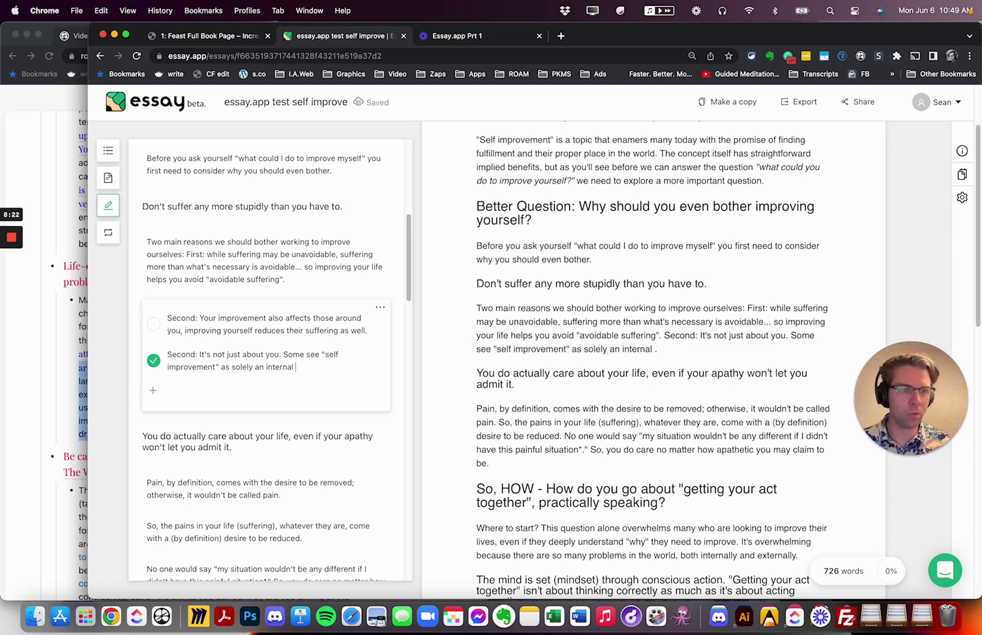
type("battle")
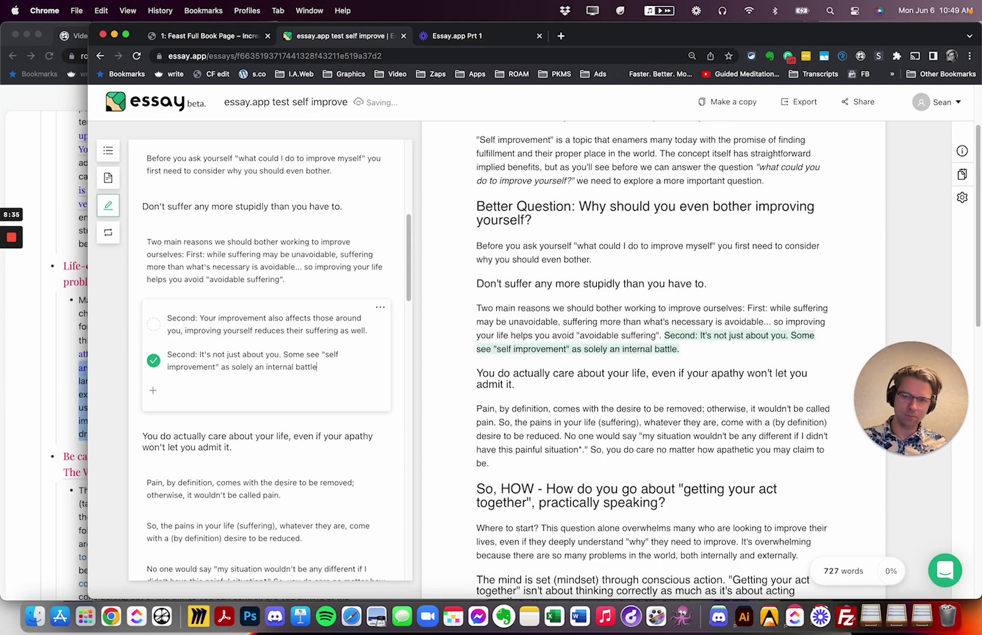
type(", however")
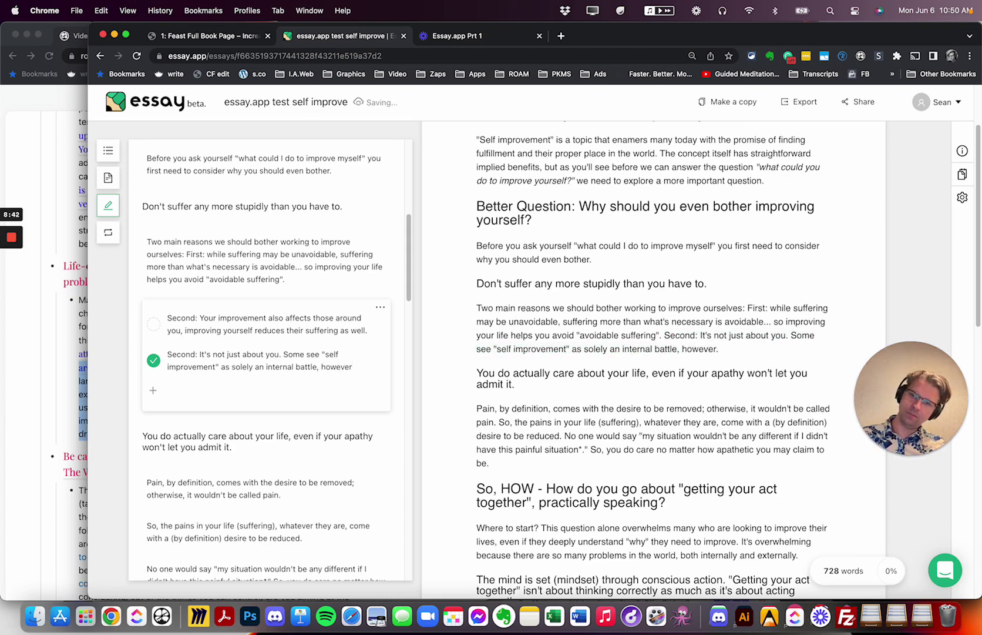
type(" your improvem")
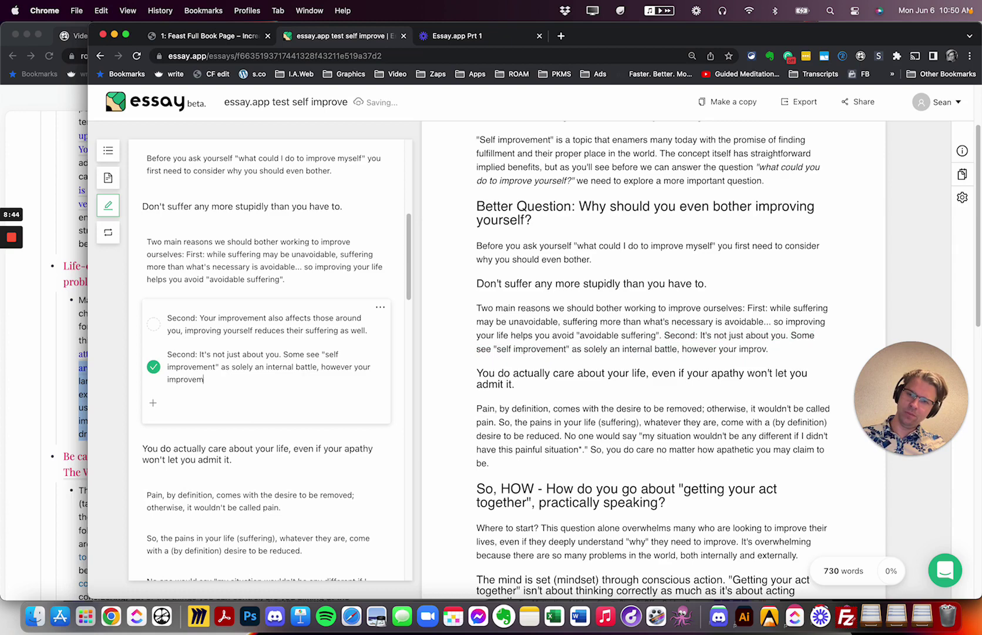
type("ent a")
type("lso greatly ")
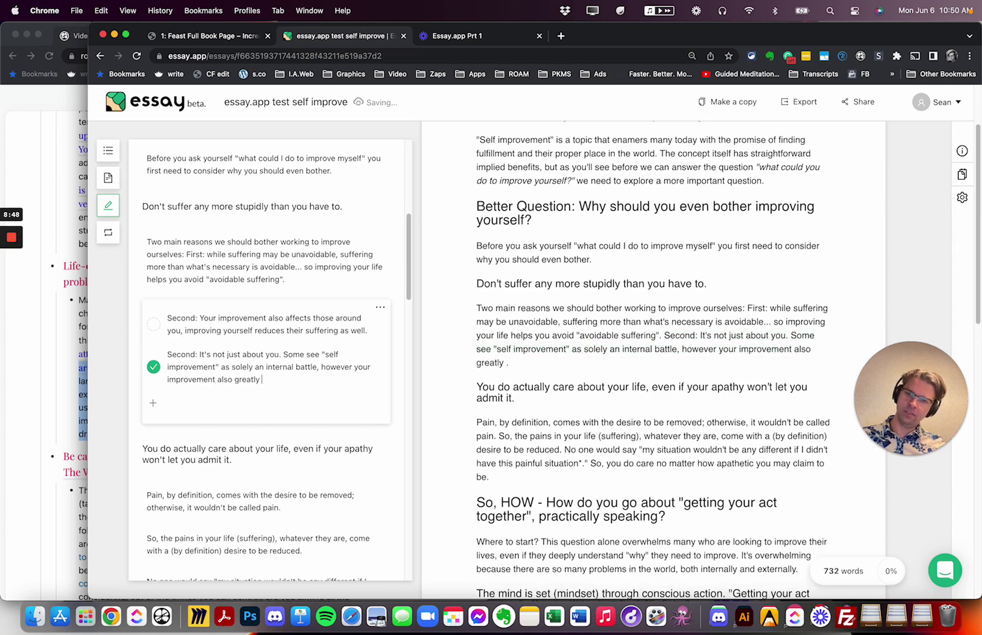
type("effects t")
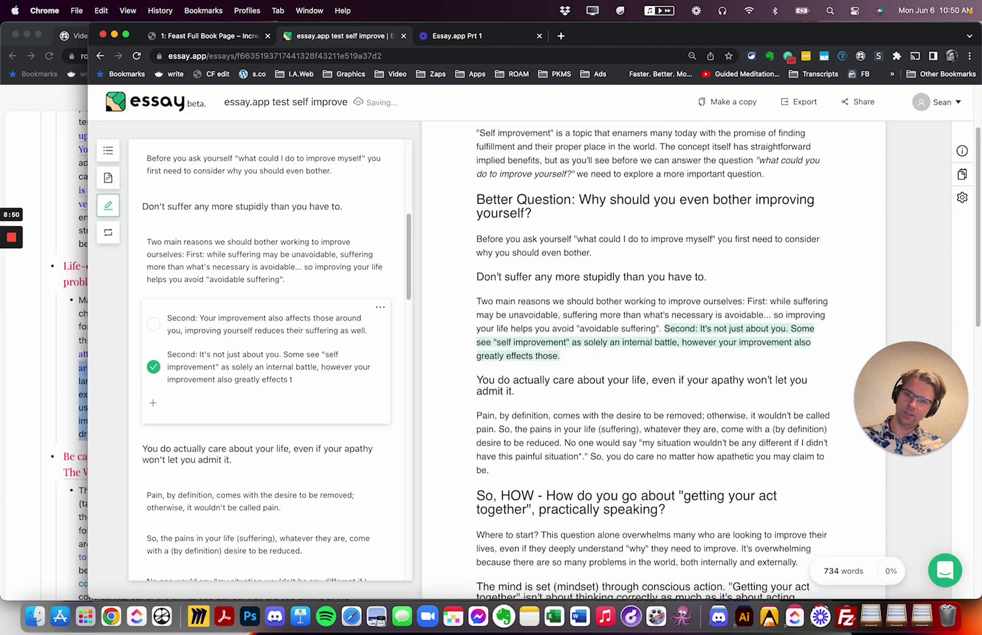
key("BackSpace")
key("BackSpace")
key("BackSpace")
key("BackSpace")
key("BackSpace")
key("BackSpace")
type("affects those around you.")
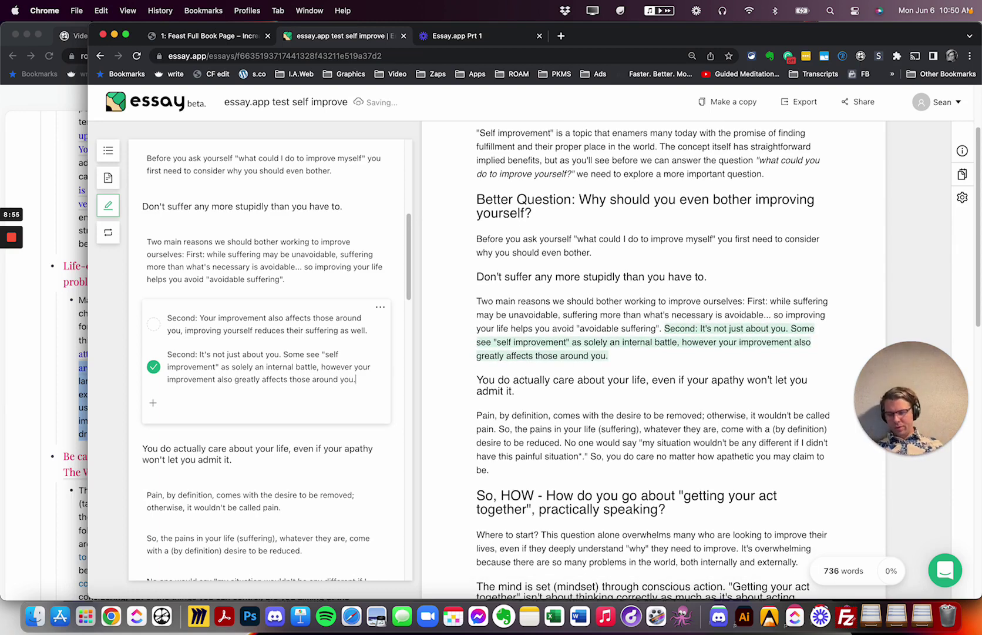
left_click(355, 379)
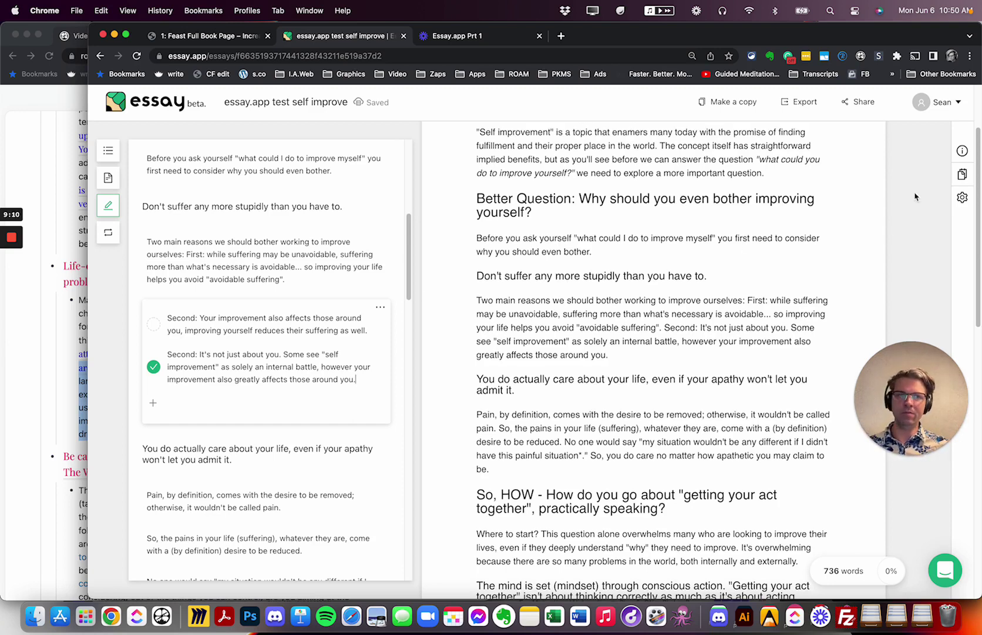
Step: Keep the 'It's not just about you' rewrite for the second reason and switch to Reorder mode
left_click(942, 101)
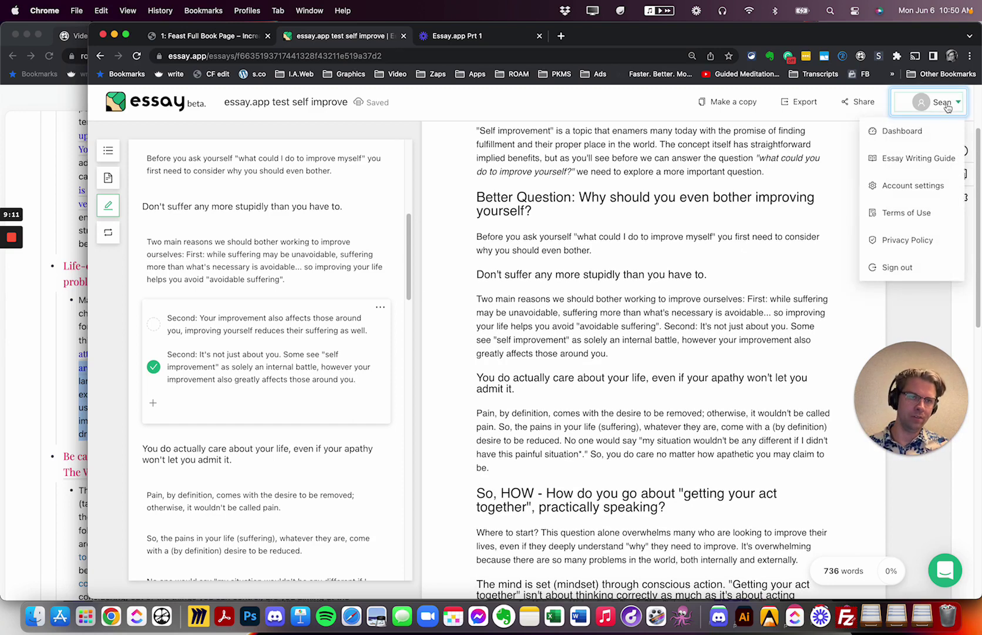
left_click(386, 452)
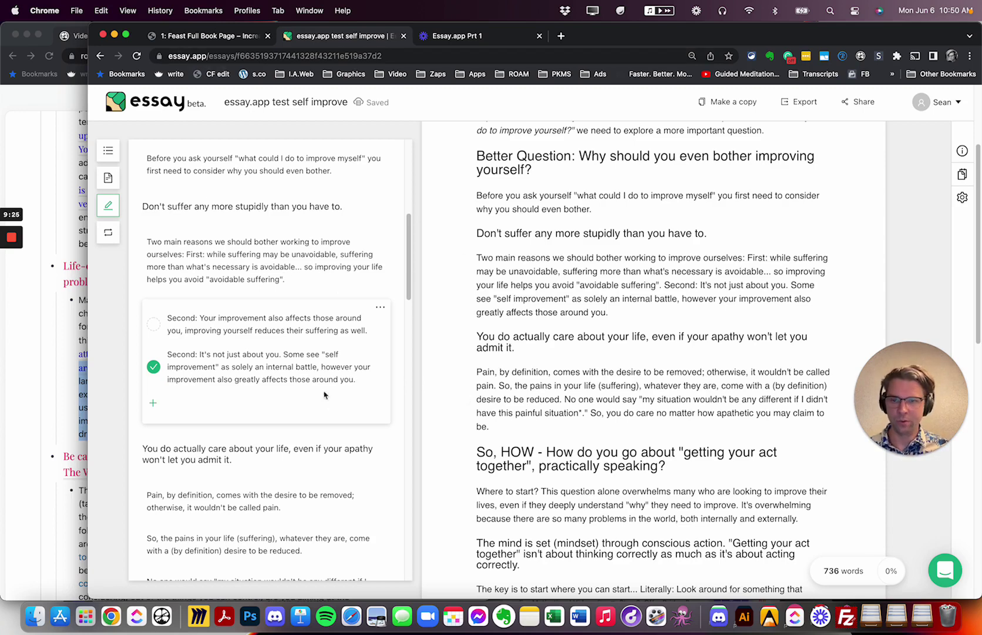
scroll(324, 394, "down", 5)
scroll(305, 384, "up", 5)
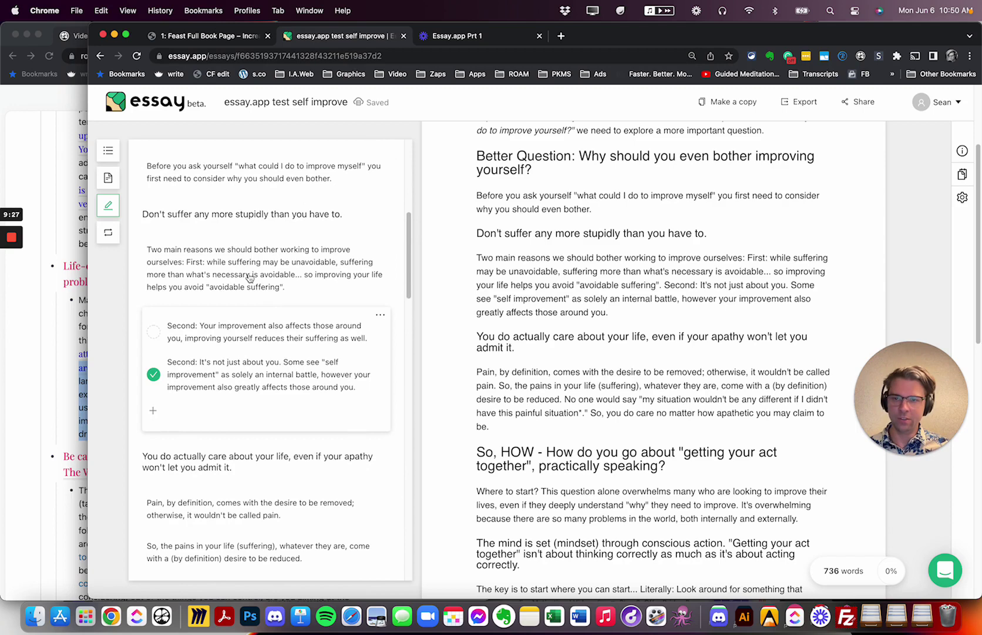
scroll(289, 254, "down", 1)
scroll(329, 294, "up", 5)
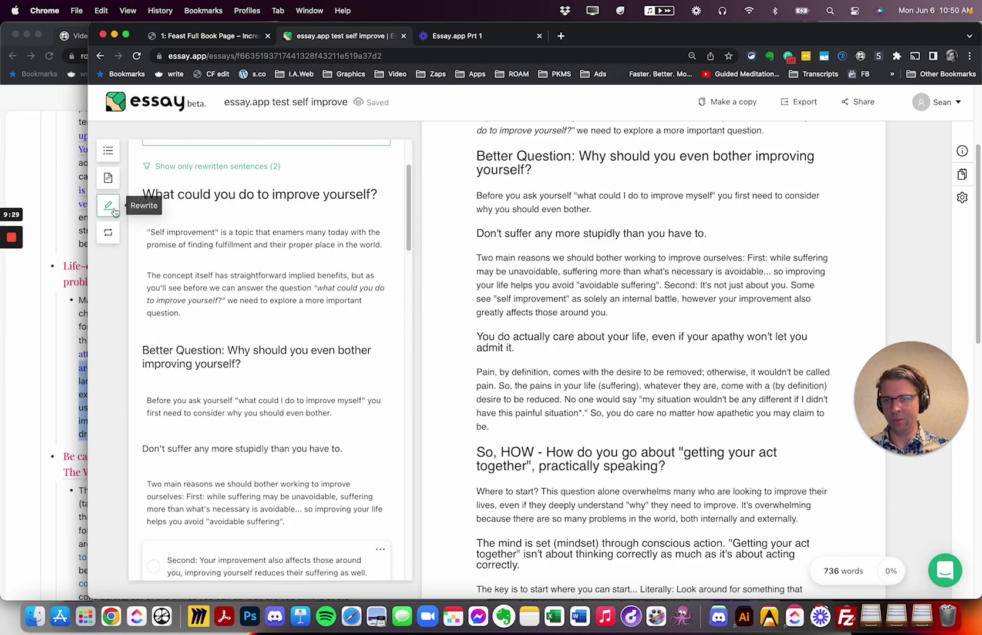
scroll(268, 470, "down", 3)
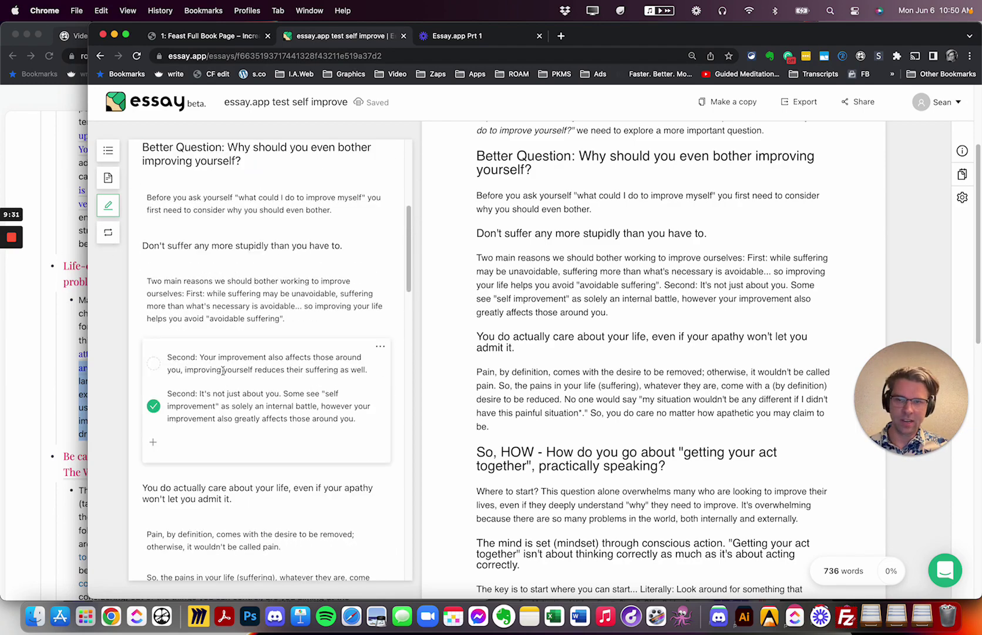
left_click(153, 363)
left_click(153, 409)
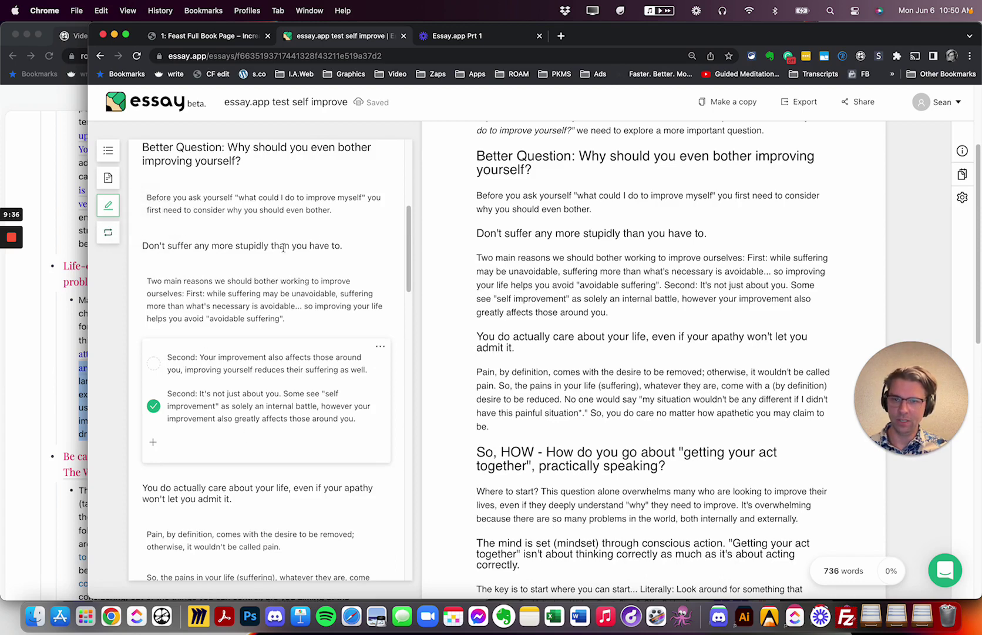
left_click(109, 231)
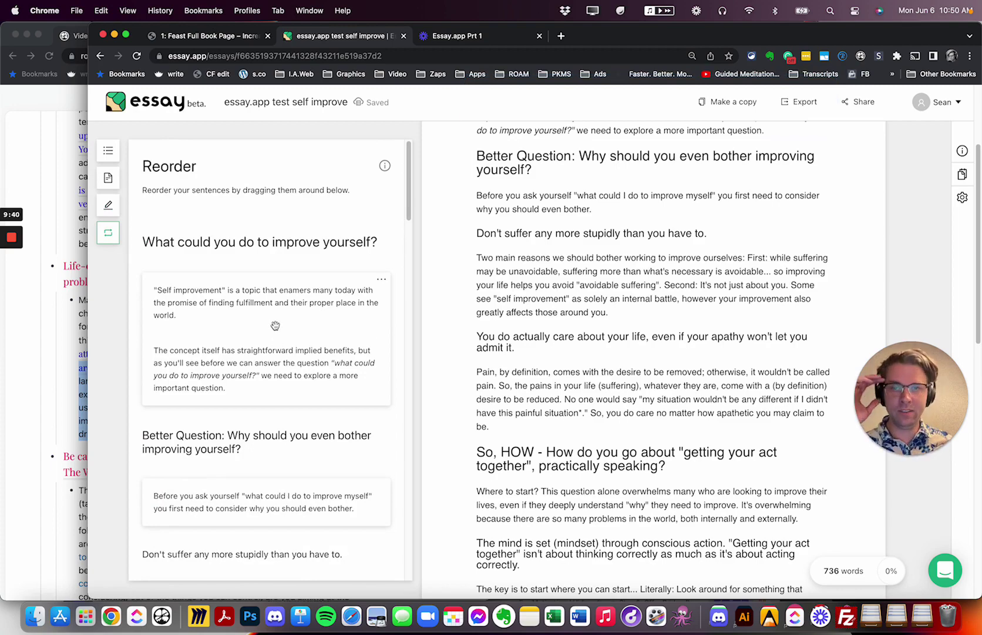
scroll(247, 291, "down", 3)
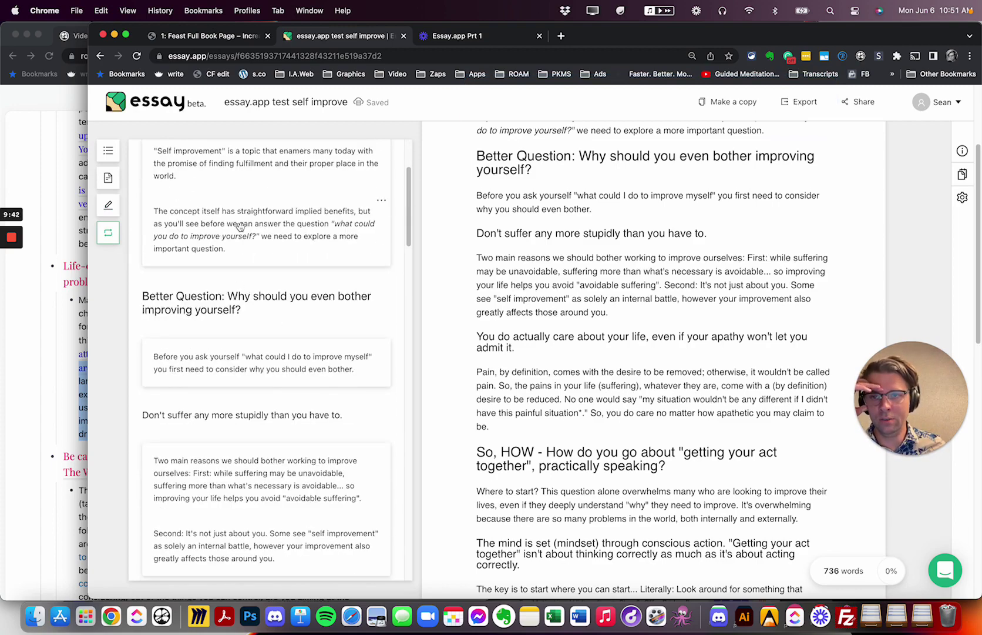
scroll(240, 226, "up", 3)
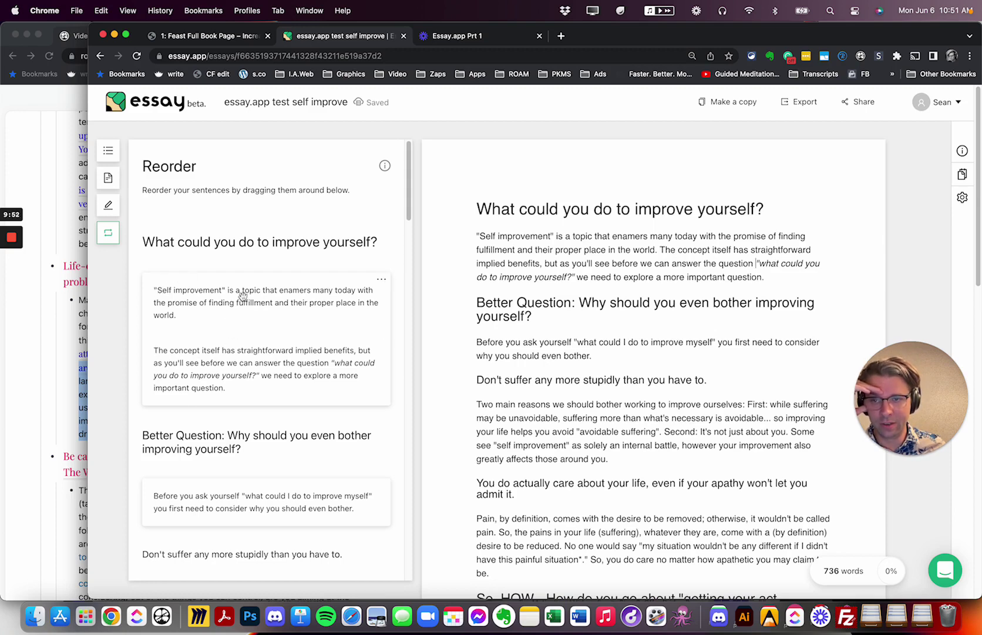
scroll(258, 370, "down", 10)
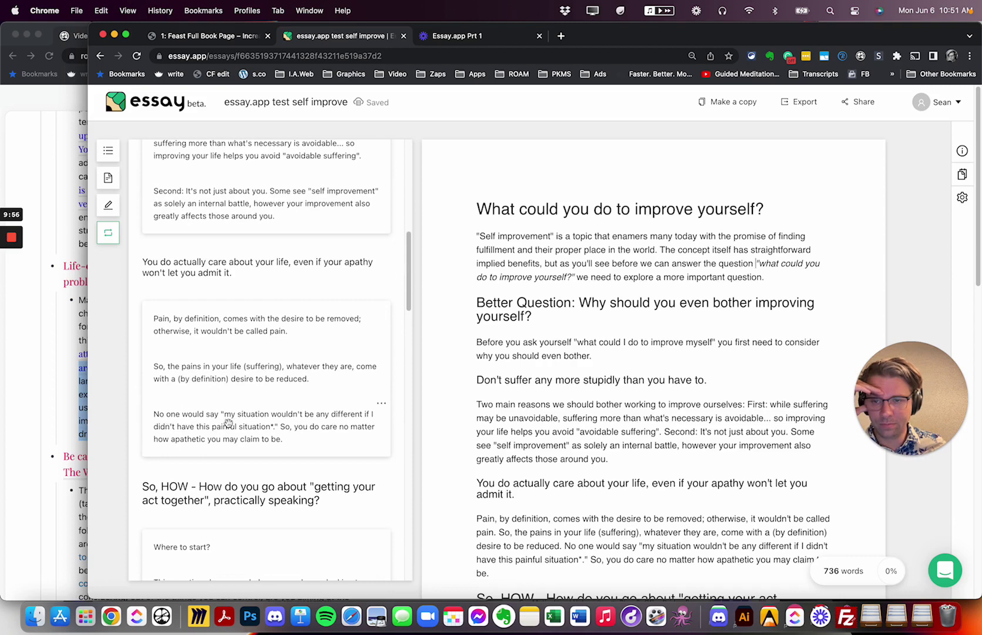
left_click_drag(200, 431, 168, 382)
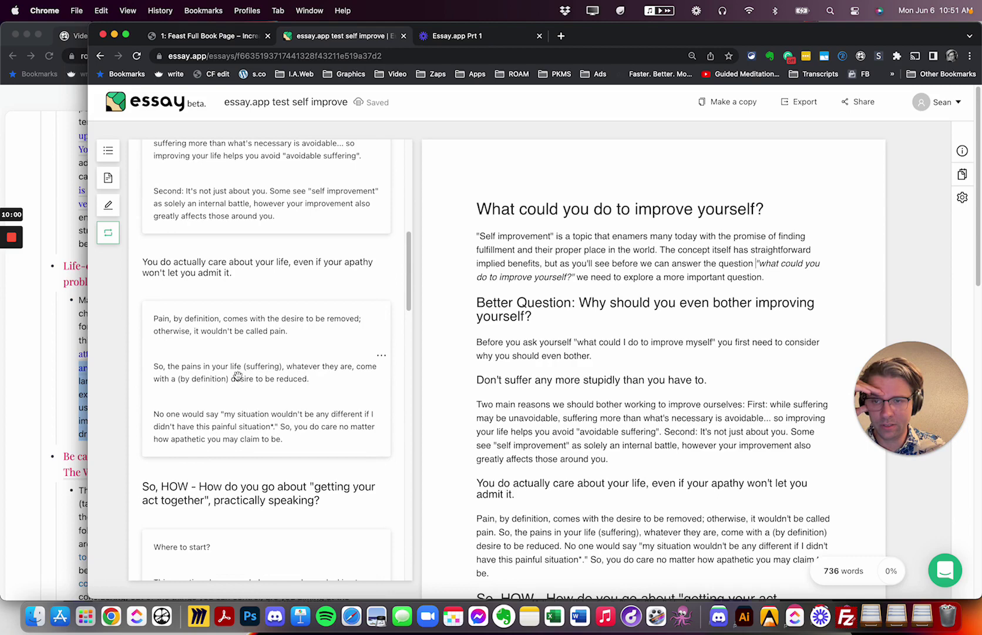
scroll(253, 413, "down", 5)
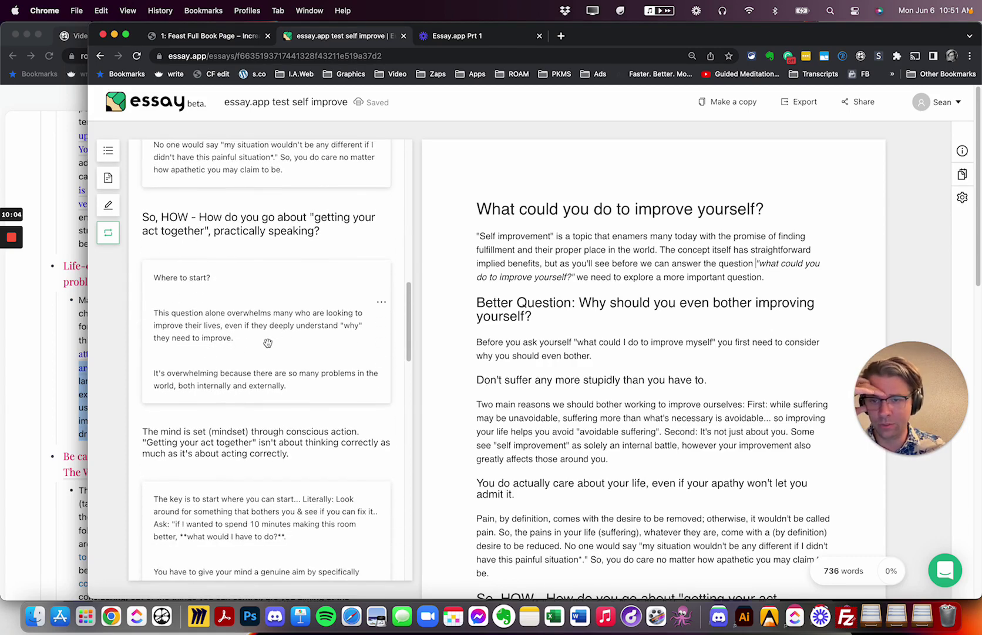
scroll(268, 342, "down", 1)
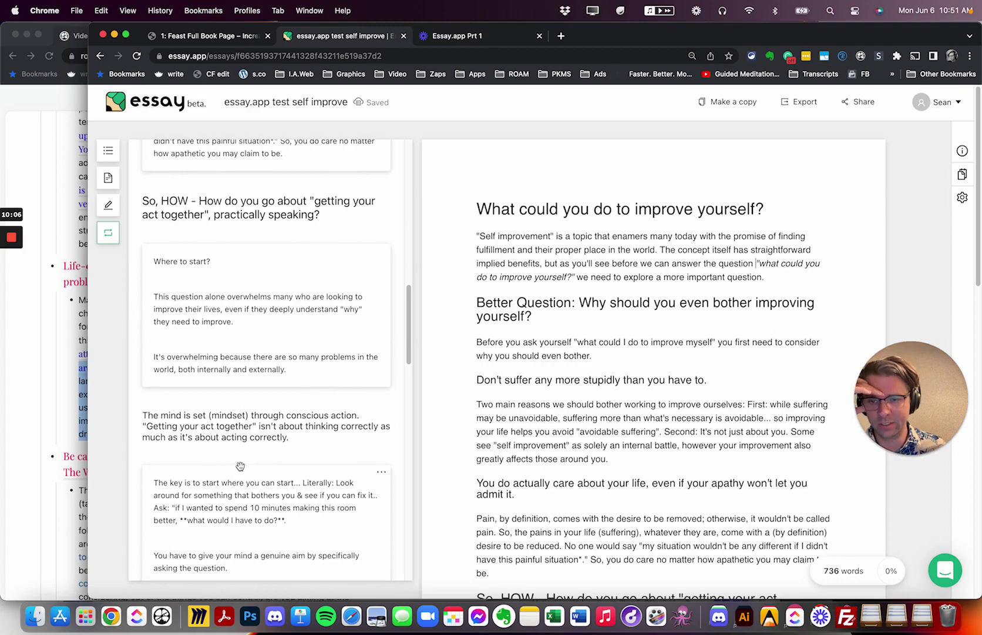
scroll(240, 466, "down", 14)
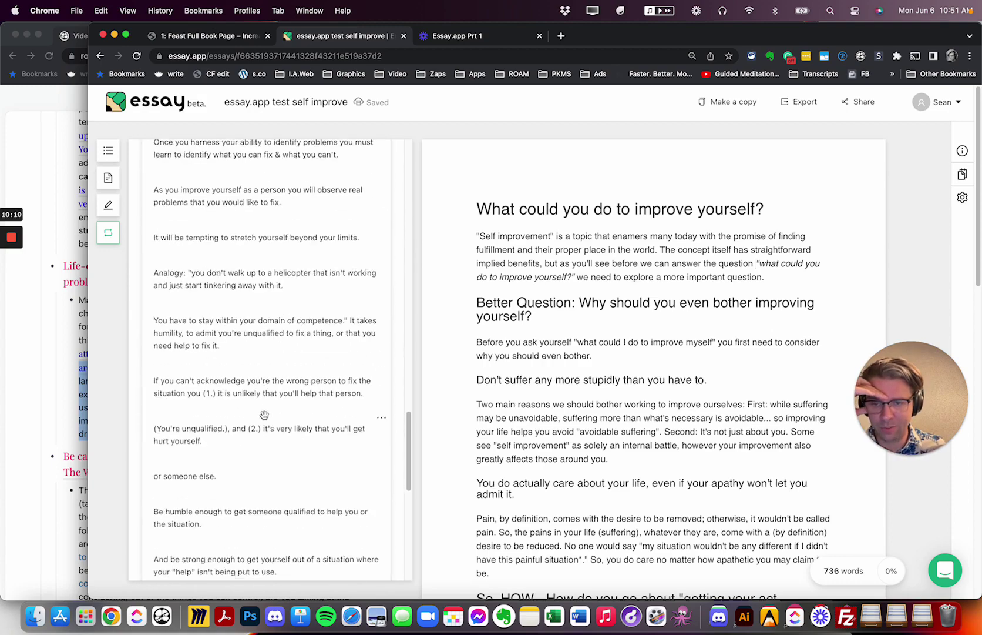
scroll(264, 414, "down", 10)
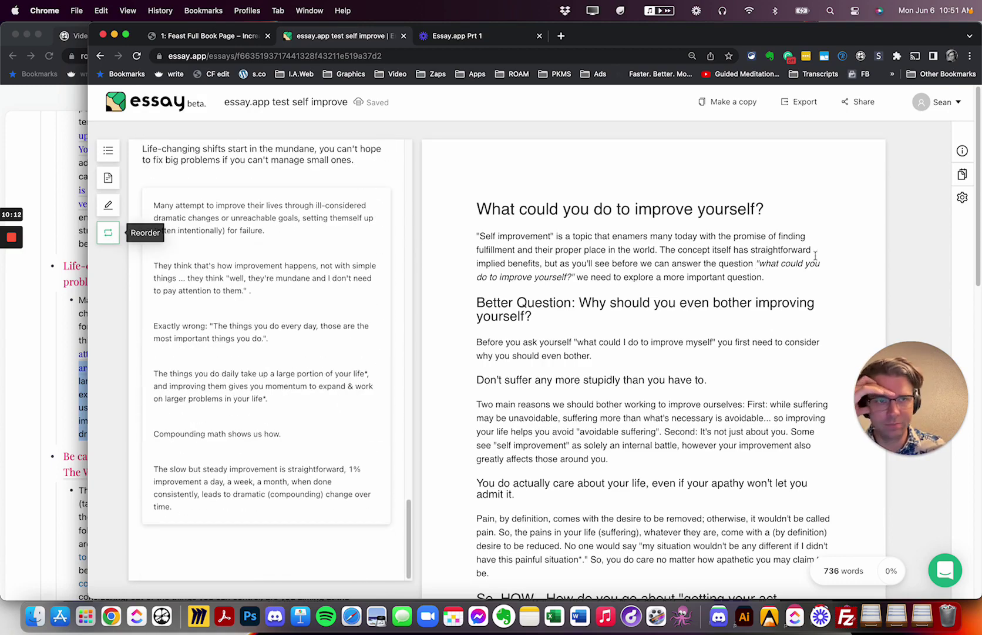
left_click_drag(911, 398, 81, 420)
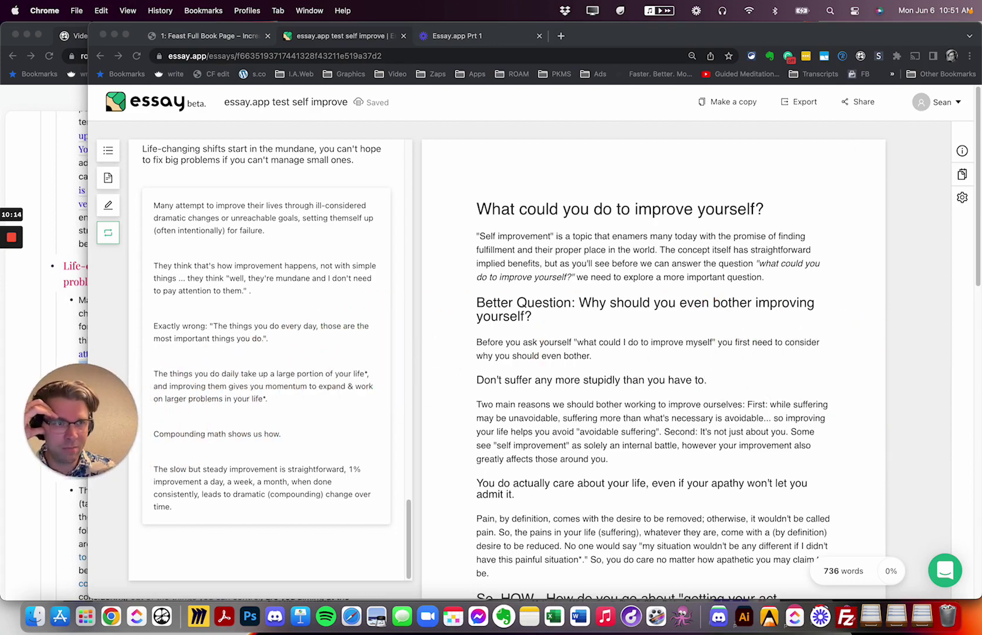
left_click(859, 103)
left_click(860, 103)
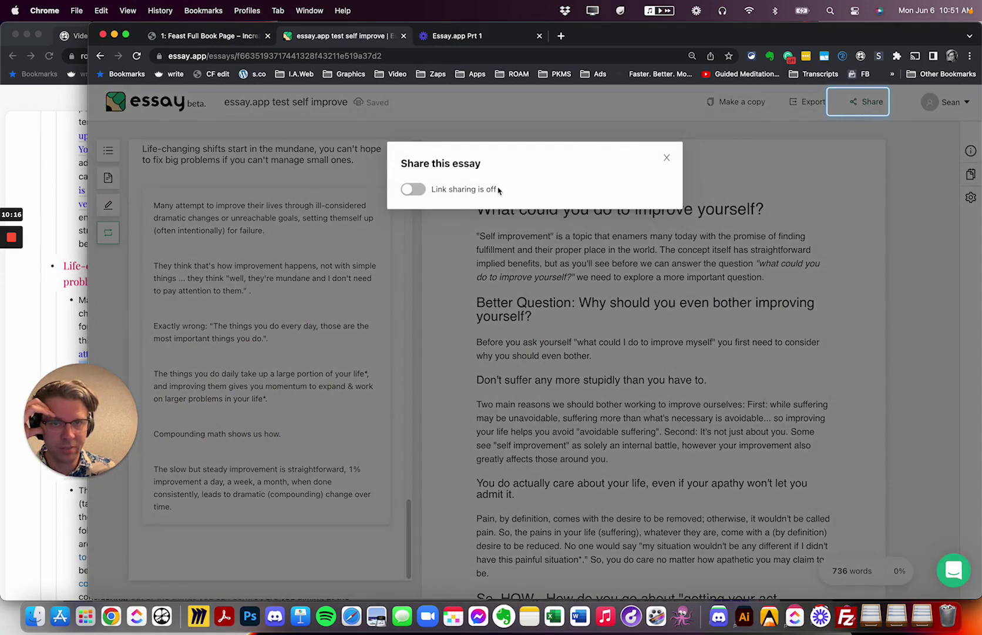
left_click(666, 159)
left_click(813, 101)
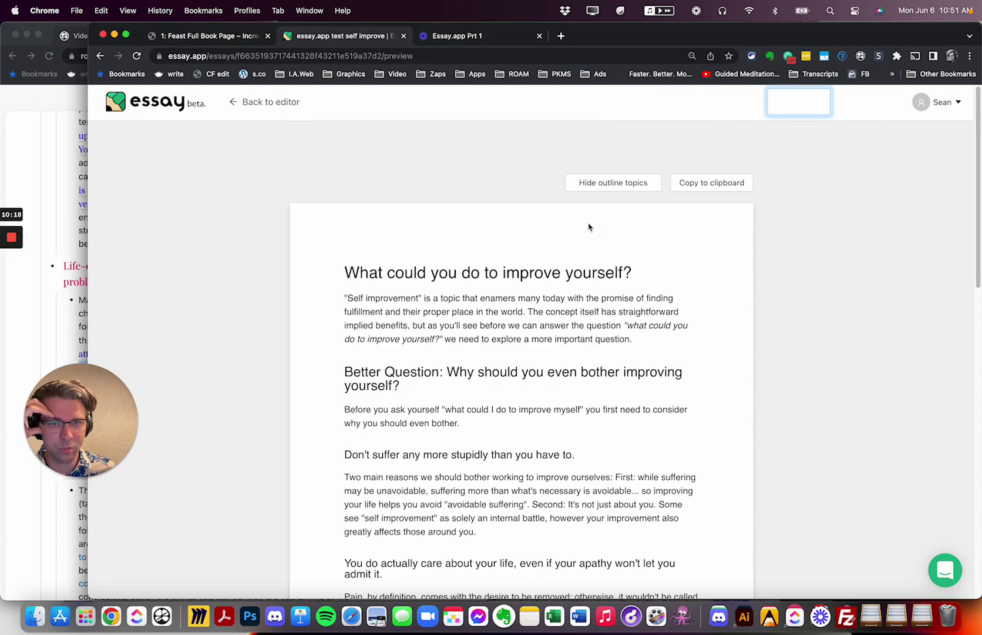
scroll(634, 246, "down", 10)
scroll(632, 246, "up", 10)
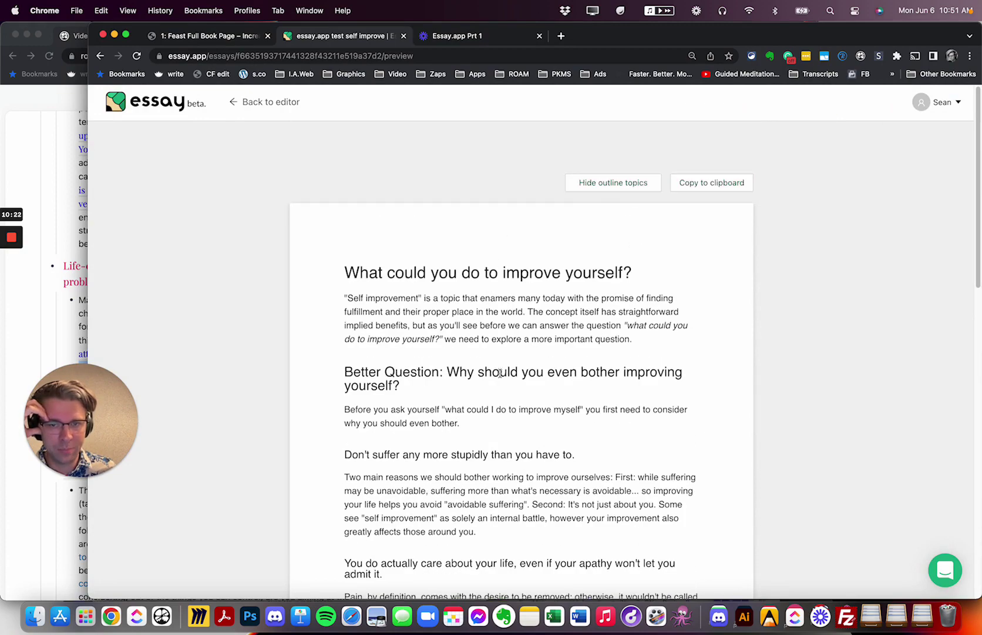
scroll(448, 334, "down", 20)
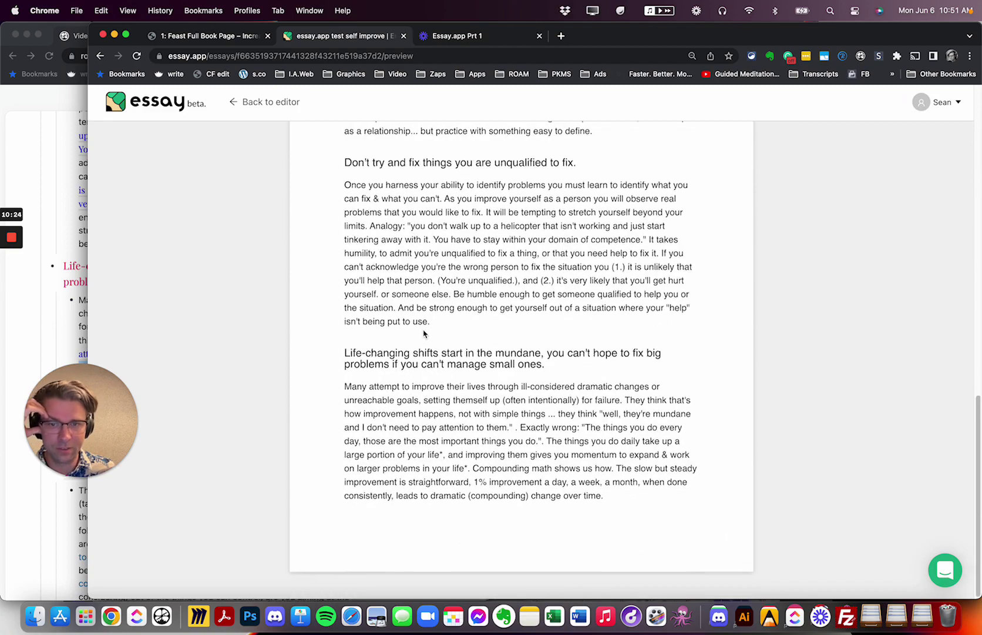
scroll(436, 324, "up", 20)
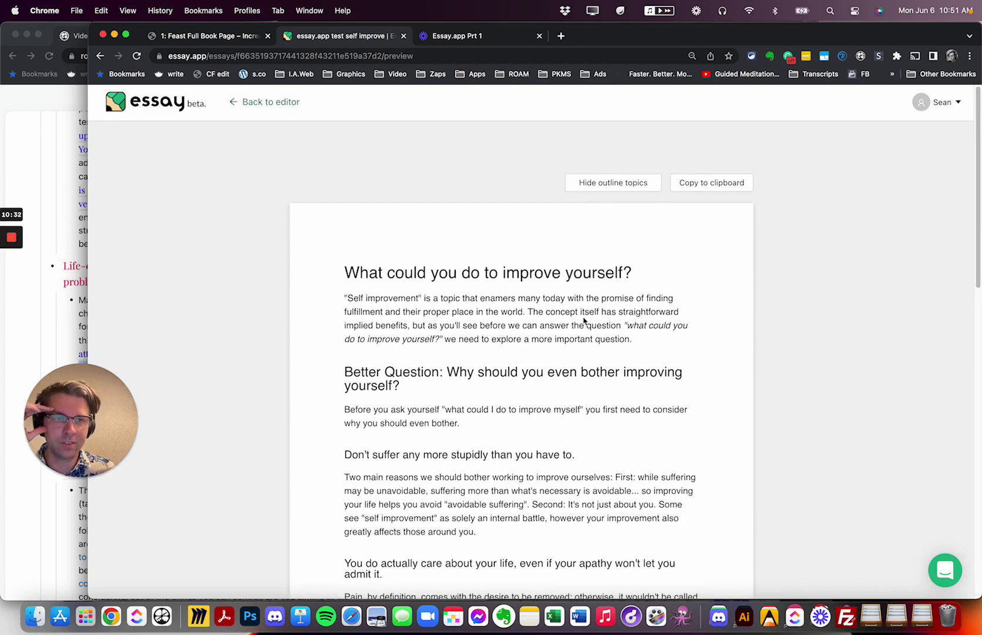
Step: Leave the preview, reopen the 'essay.app test self improve' essay, and switch to Rewrite mode
left_click(267, 101)
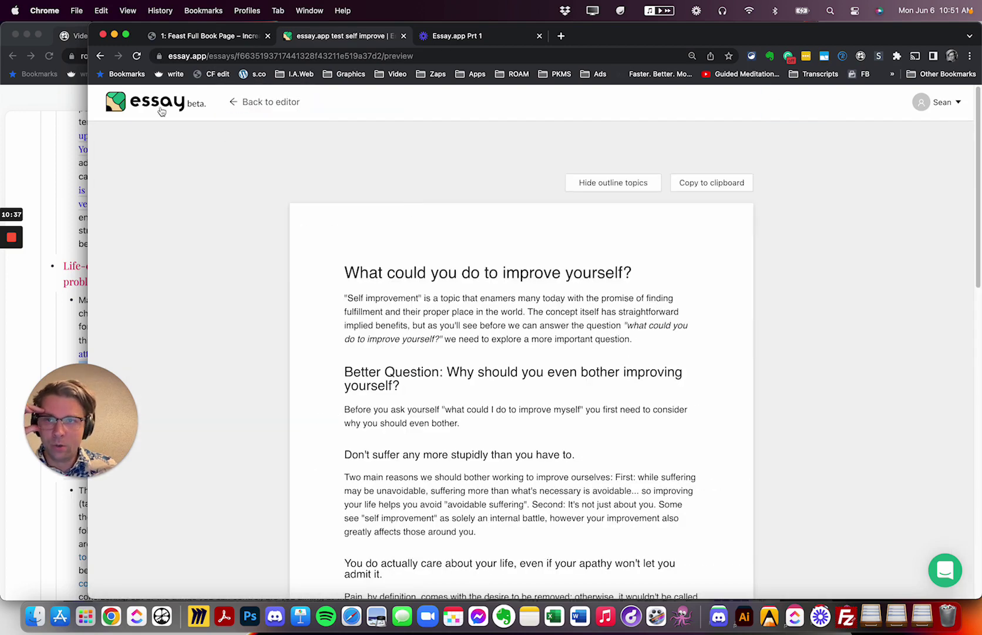
left_click(161, 112)
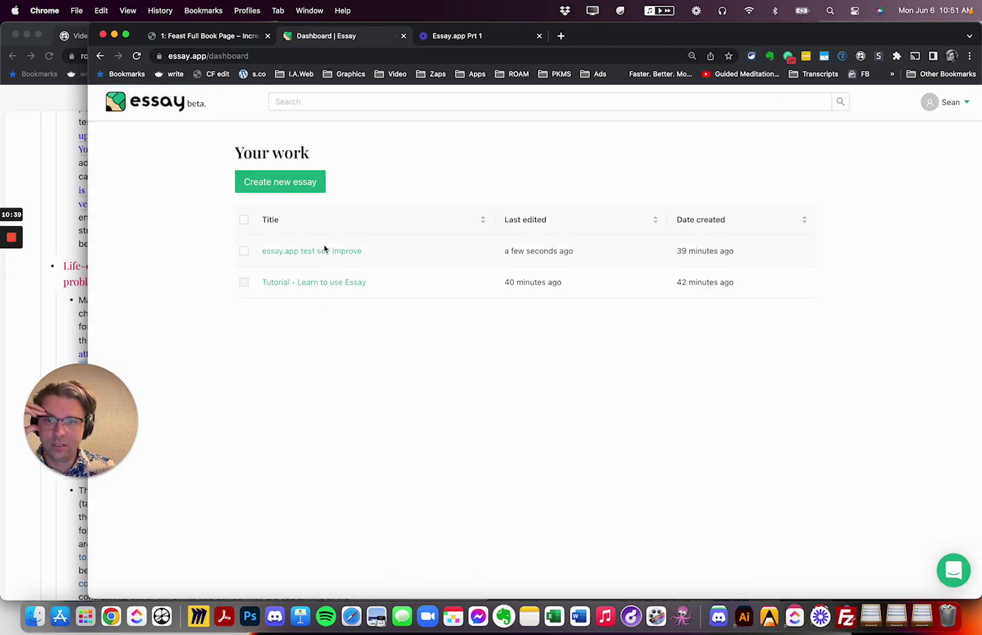
left_click(324, 249)
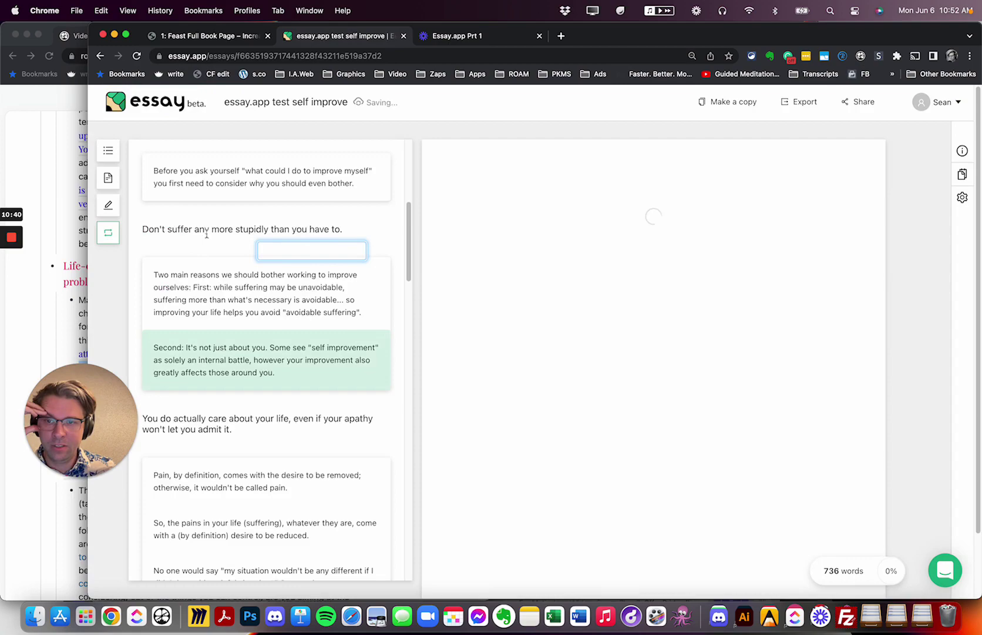
scroll(293, 359, "down", 5)
scroll(289, 356, "down", 5)
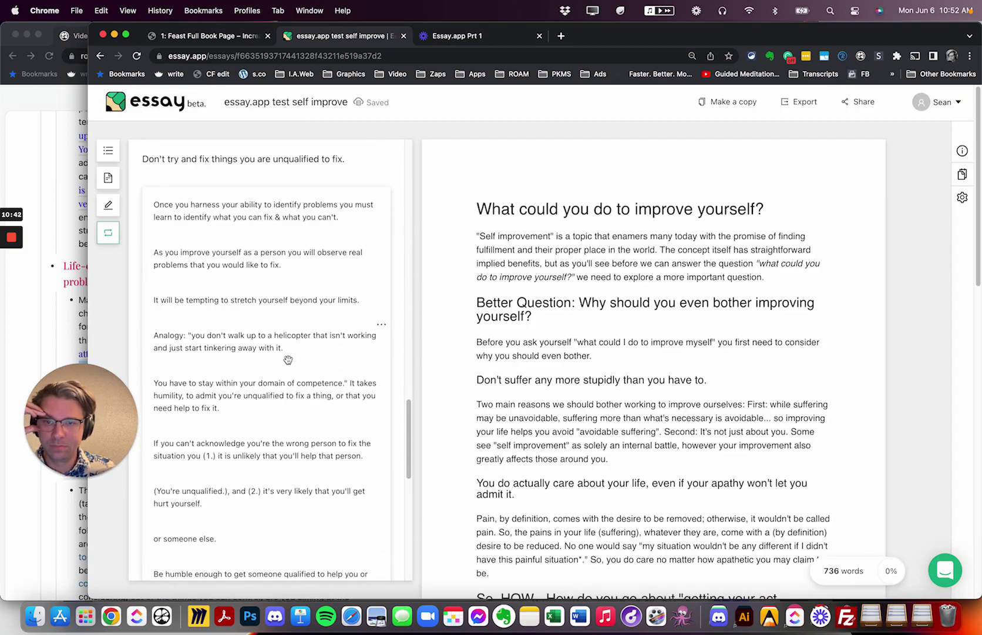
left_click(108, 205)
scroll(288, 353, "up", 5)
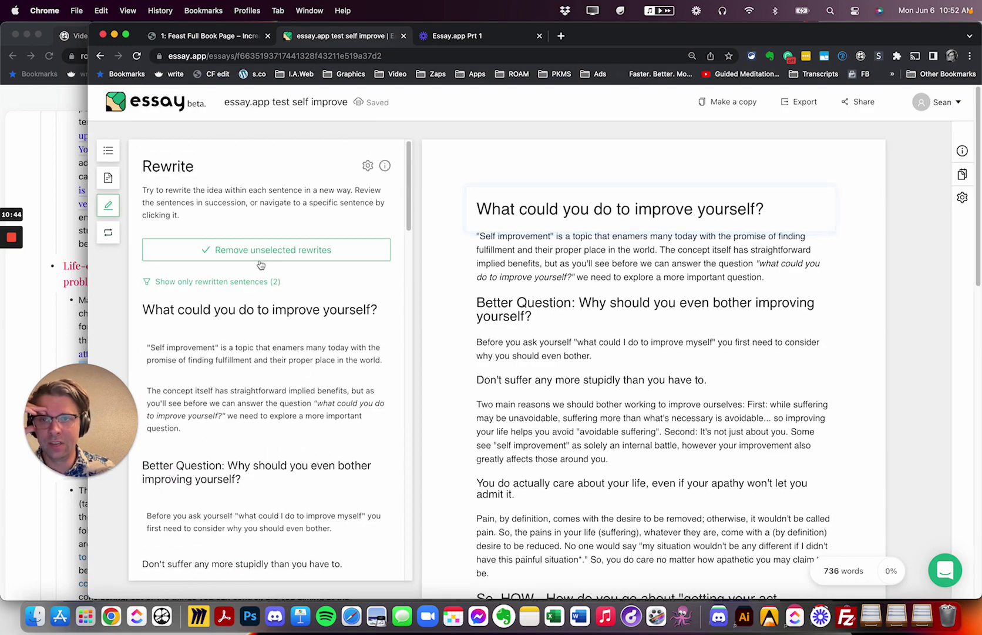
scroll(264, 282, "down", 15)
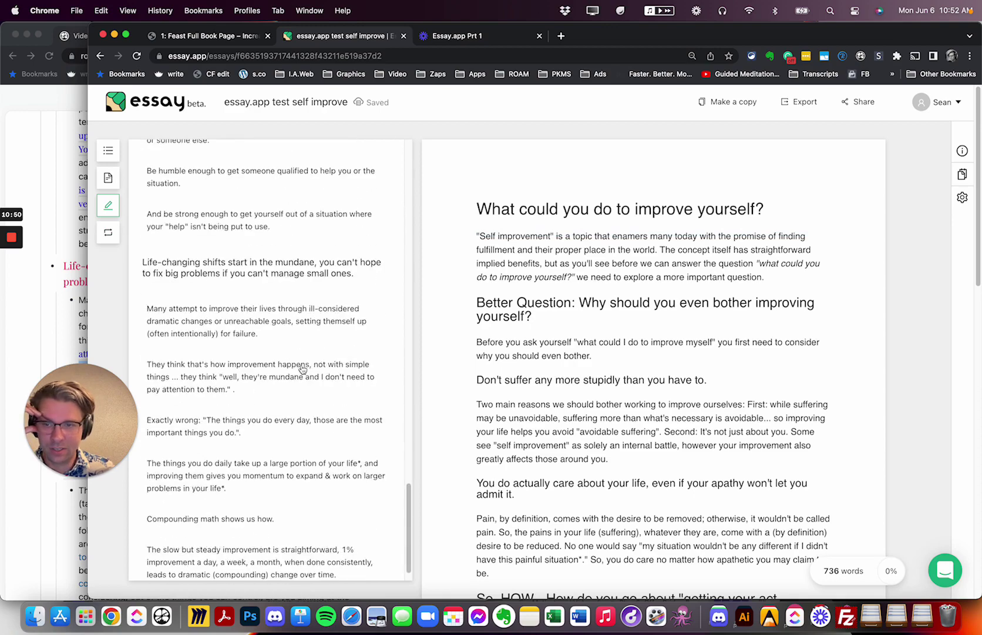
scroll(301, 368, "down", 1)
scroll(300, 368, "up", 15)
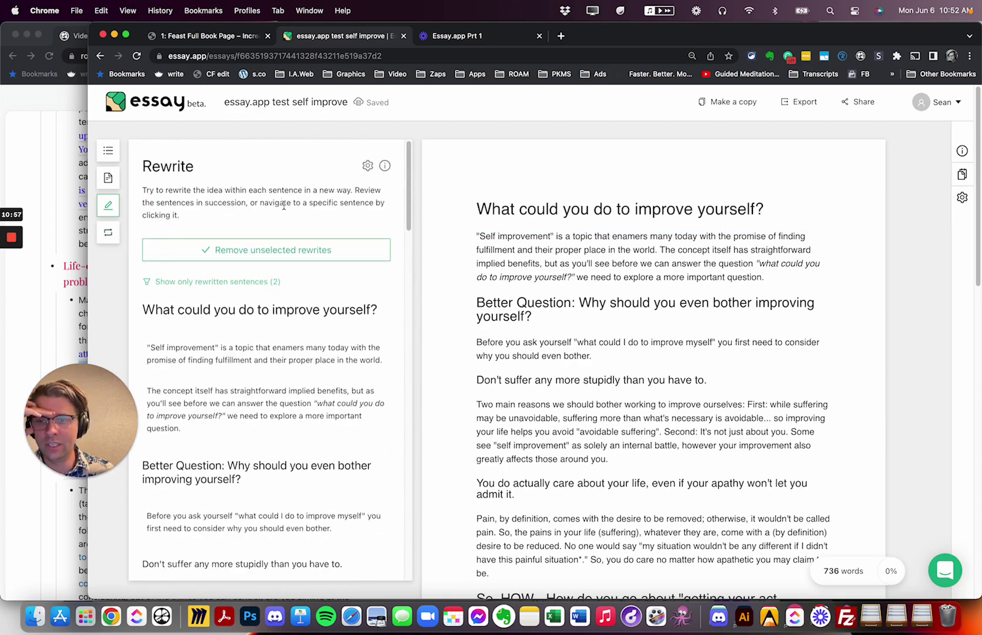
left_click(109, 179)
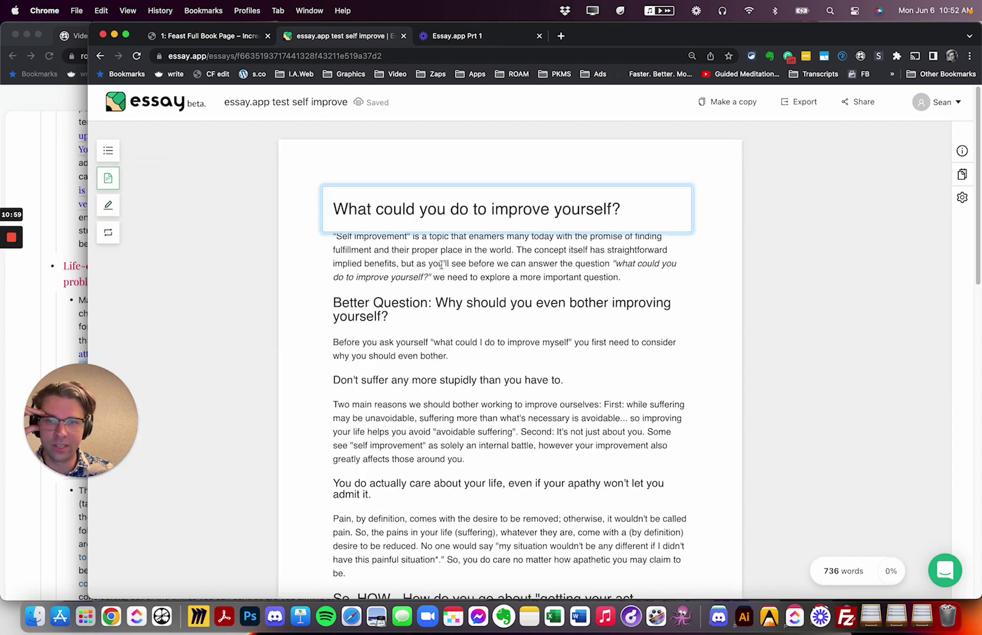
left_click(107, 154)
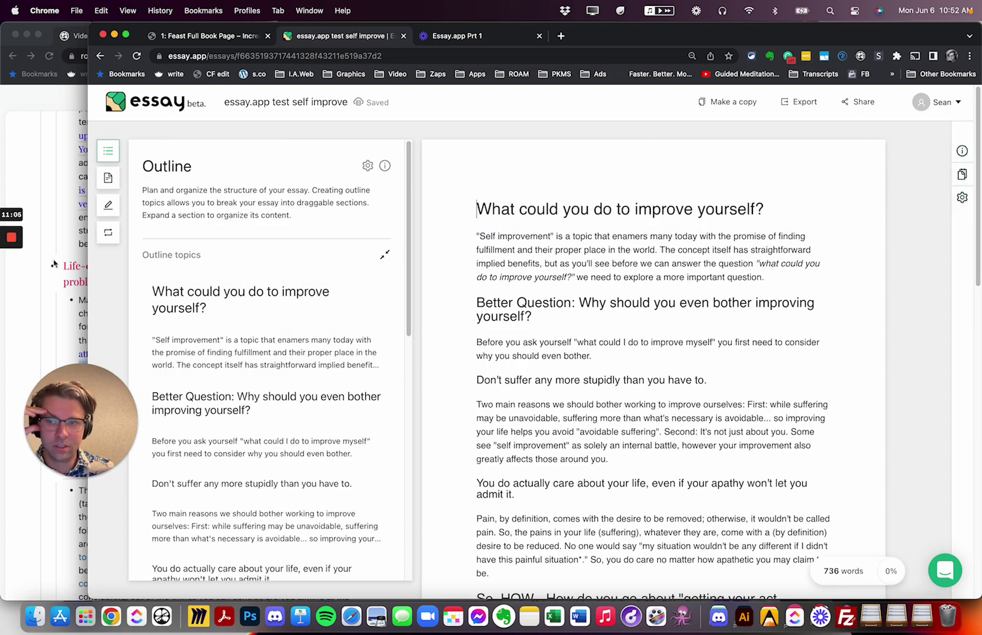
mouse_move(8, 308)
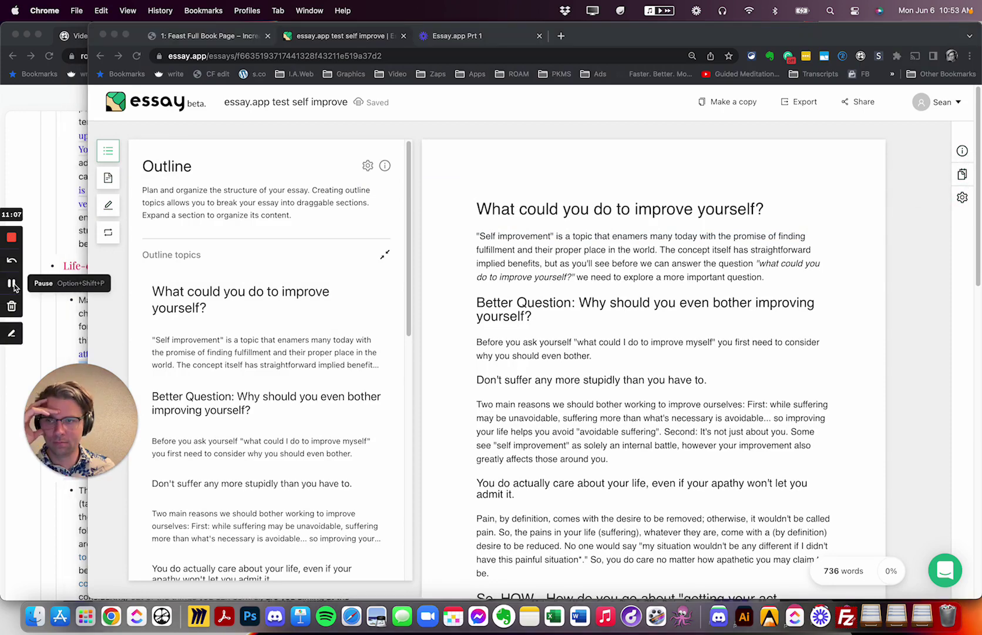
left_click(386, 255)
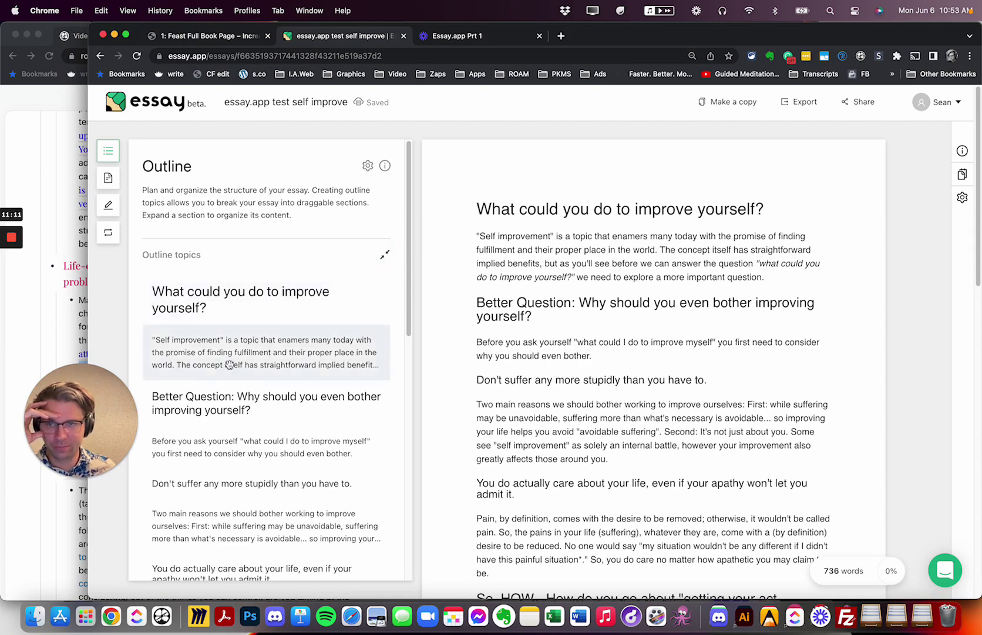
scroll(229, 364, "down", 5)
scroll(223, 299, "up", 5)
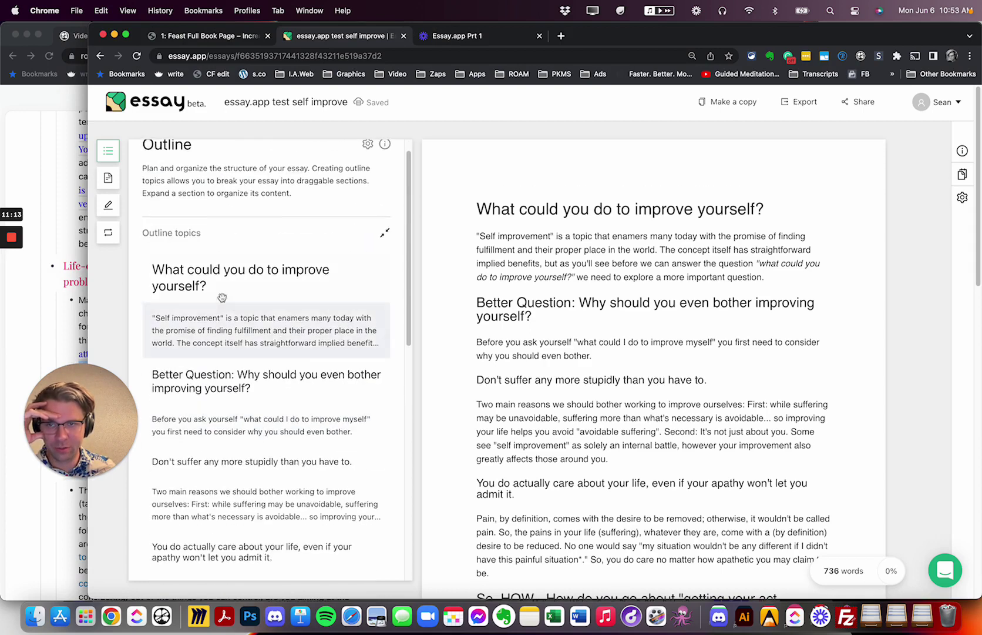
scroll(236, 335, "down", 3)
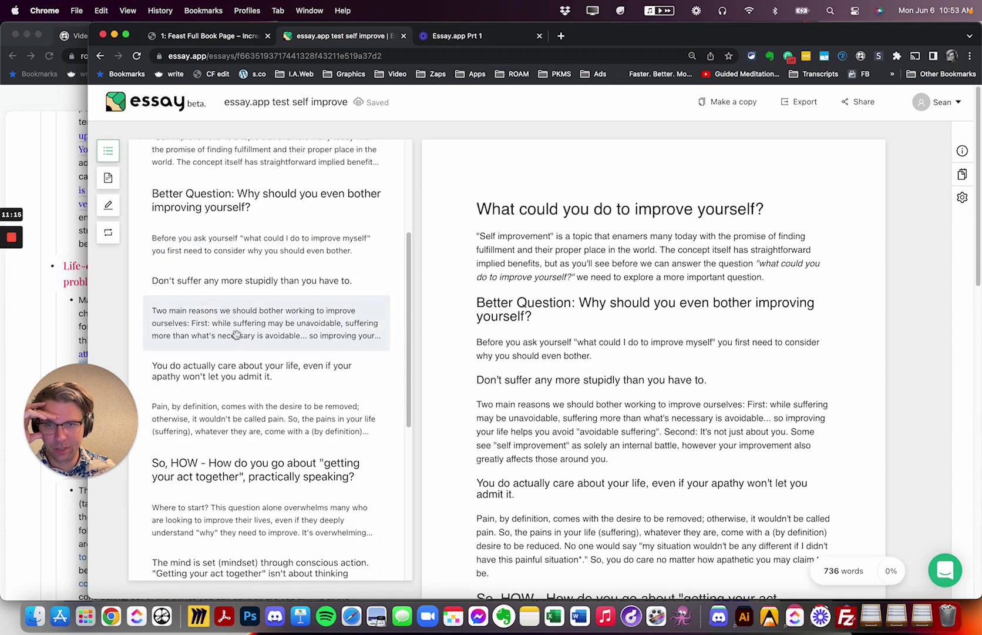
scroll(236, 335, "down", 6)
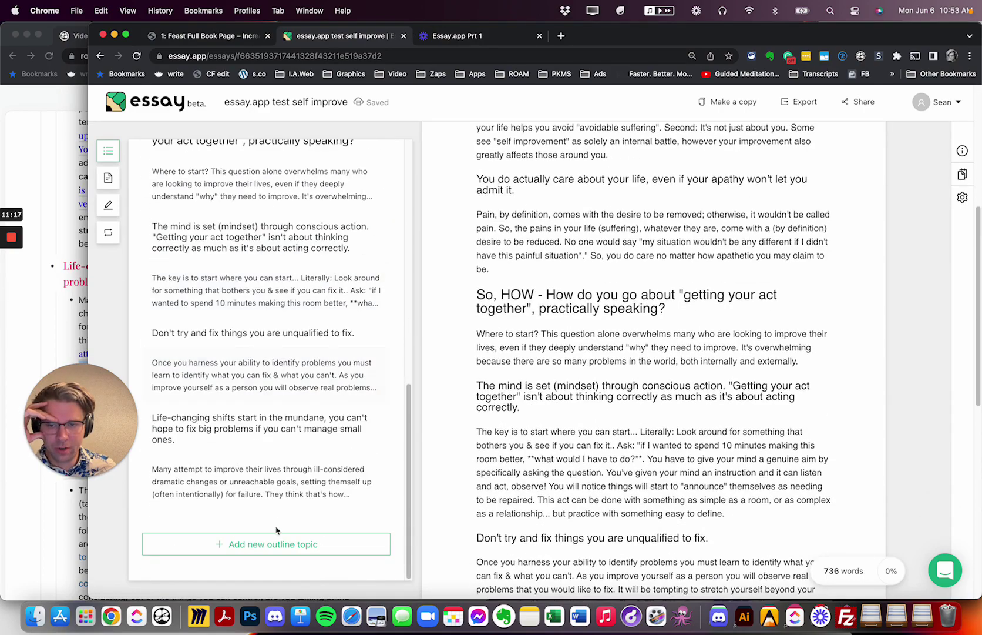
scroll(665, 366, "up", 15)
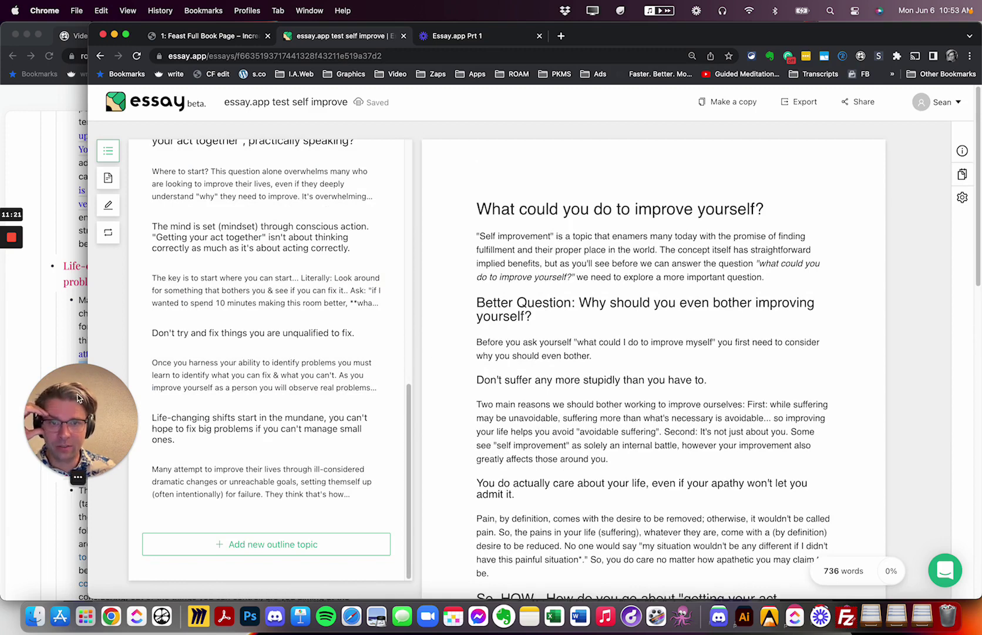
left_click_drag(89, 379, 79, 473)
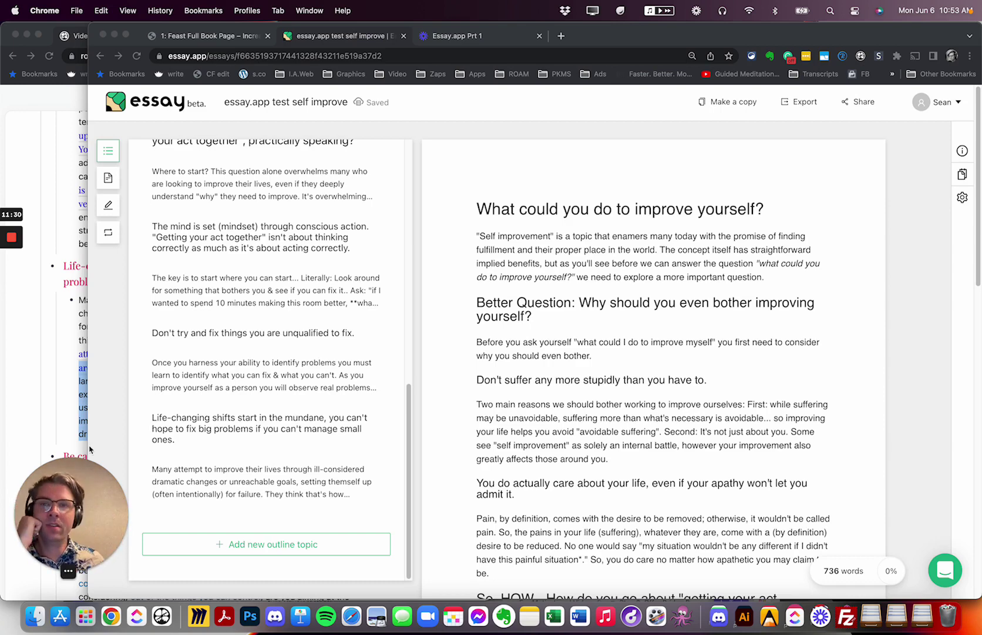
left_click(79, 464)
right_click(176, 331)
key("Escape")
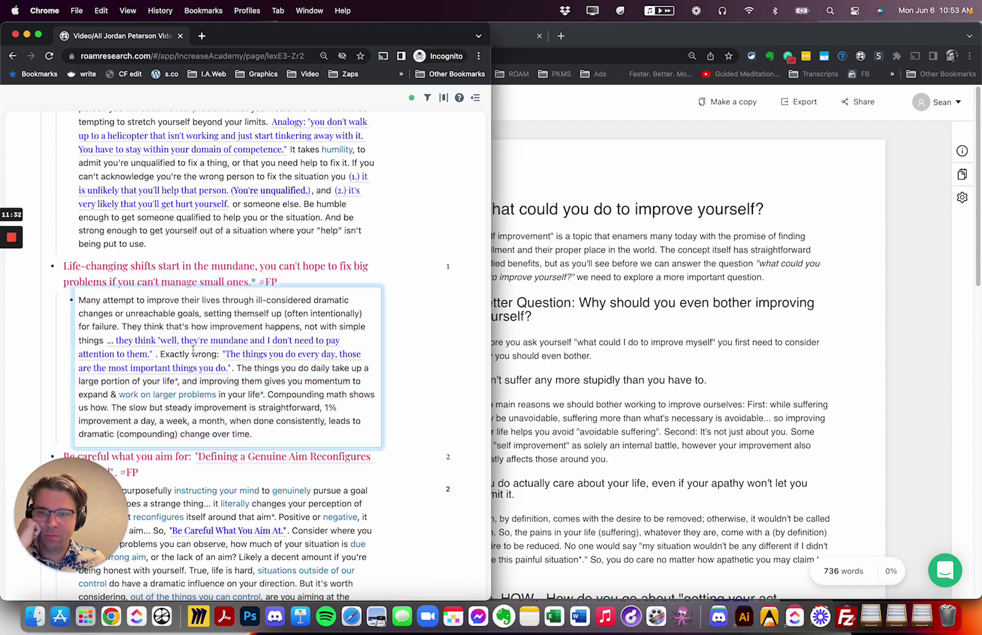
left_click(557, 292)
scroll(556, 292, "down", 10)
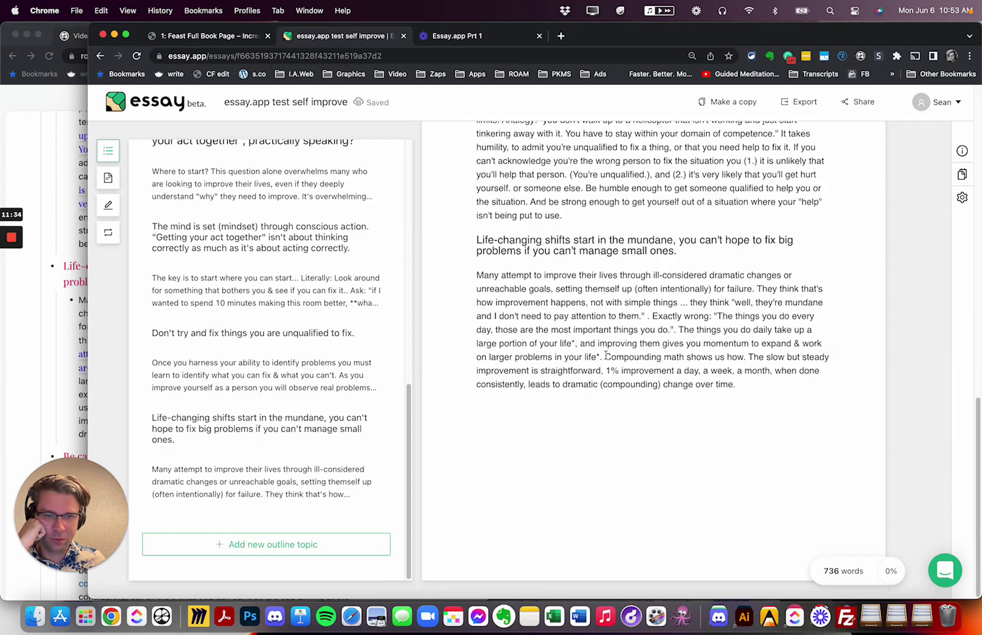
scroll(358, 329, "up", 10)
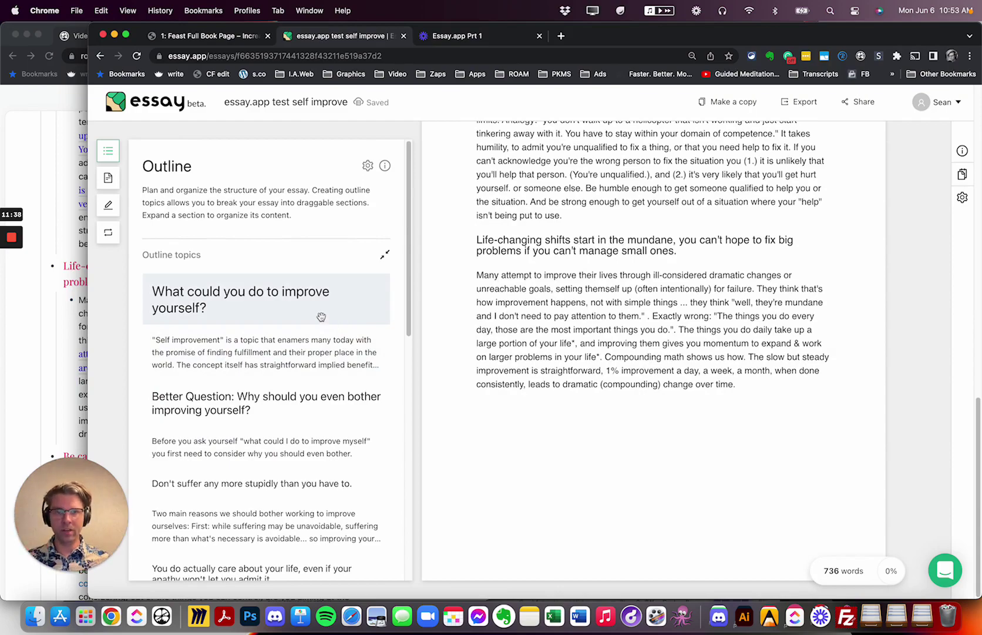
scroll(666, 252, "up", 6)
scroll(666, 252, "down", 8)
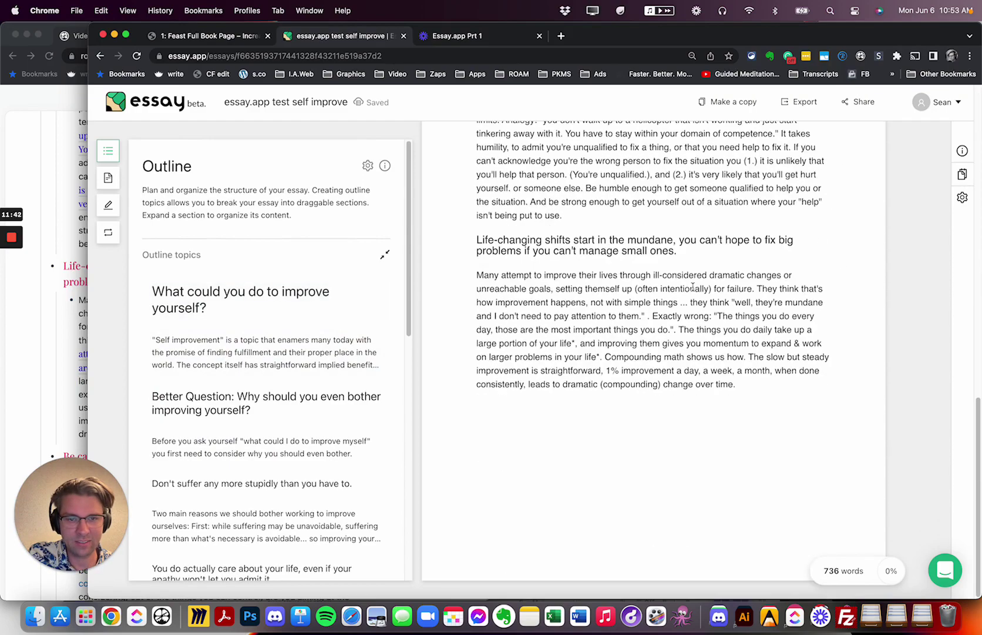
scroll(690, 288, "up", 15)
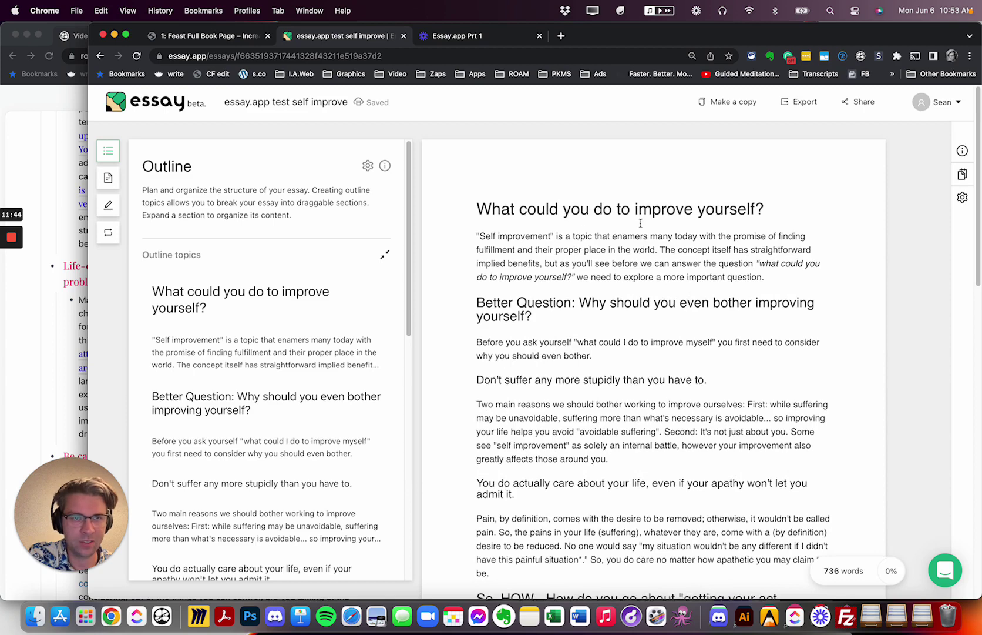
scroll(257, 321, "down", 3)
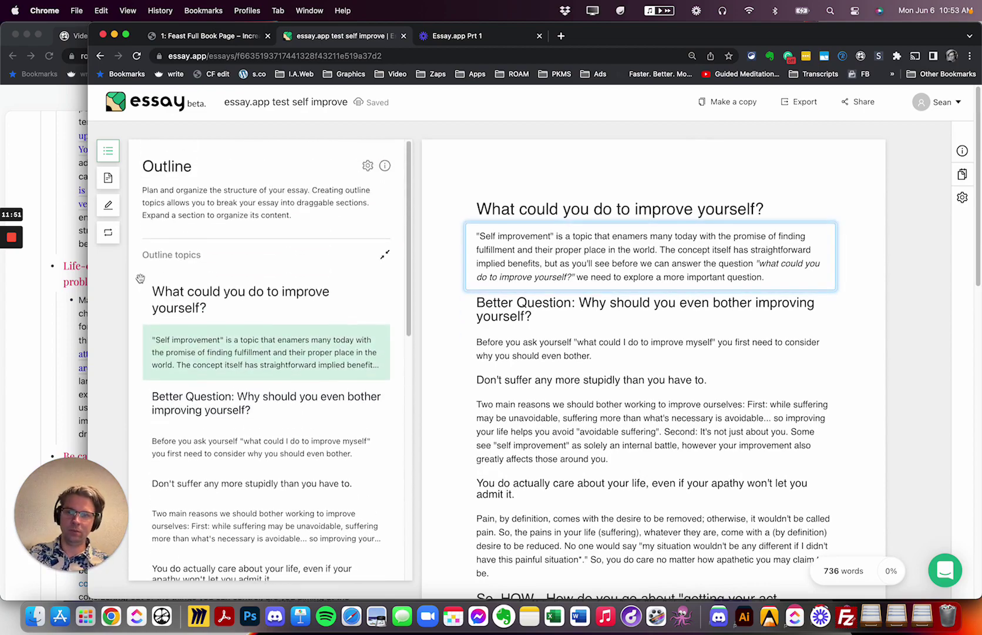
left_click(70, 299)
scroll(295, 289, "up", 10)
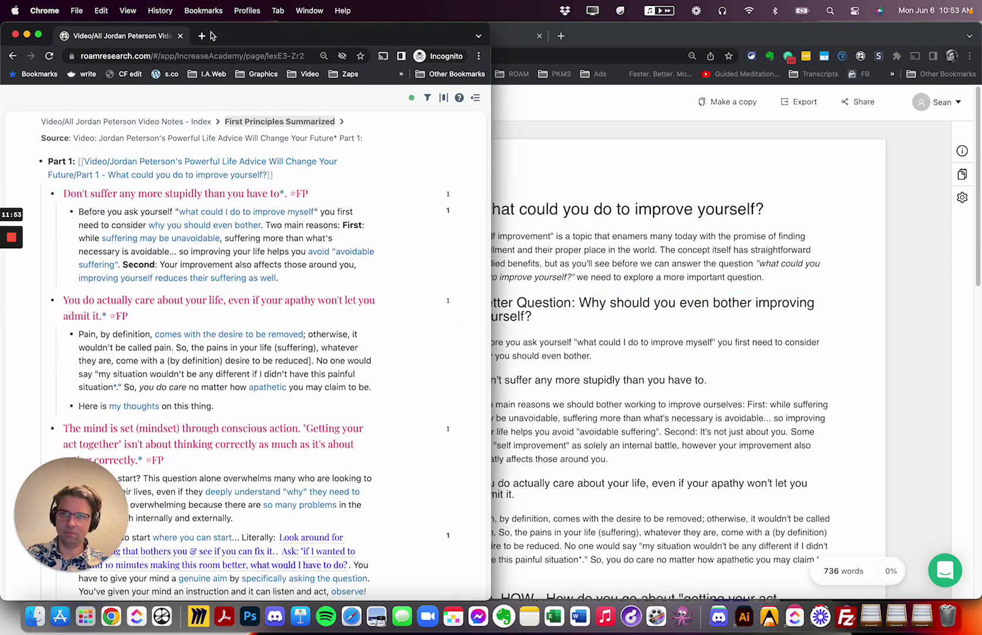
key("super+grave")
key("ctrl+Up")
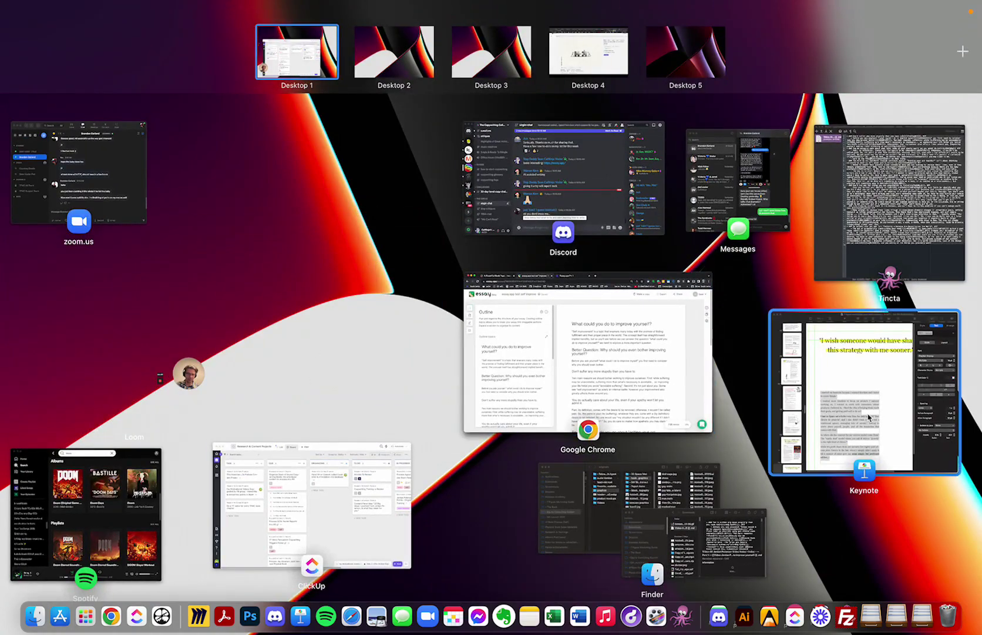
left_click(413, 399)
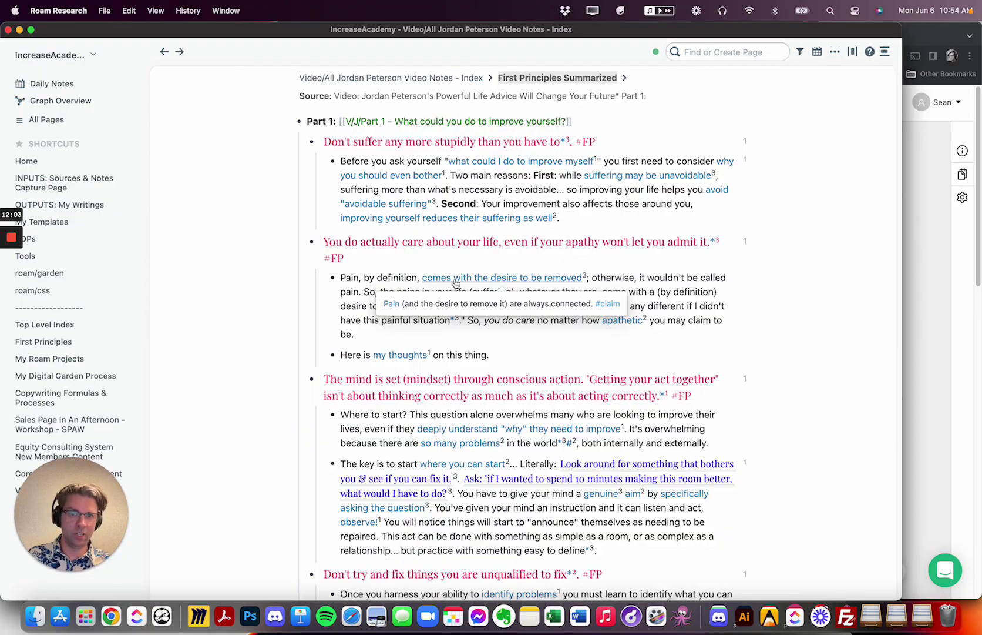
left_click(455, 284, "shift")
left_click(889, 77)
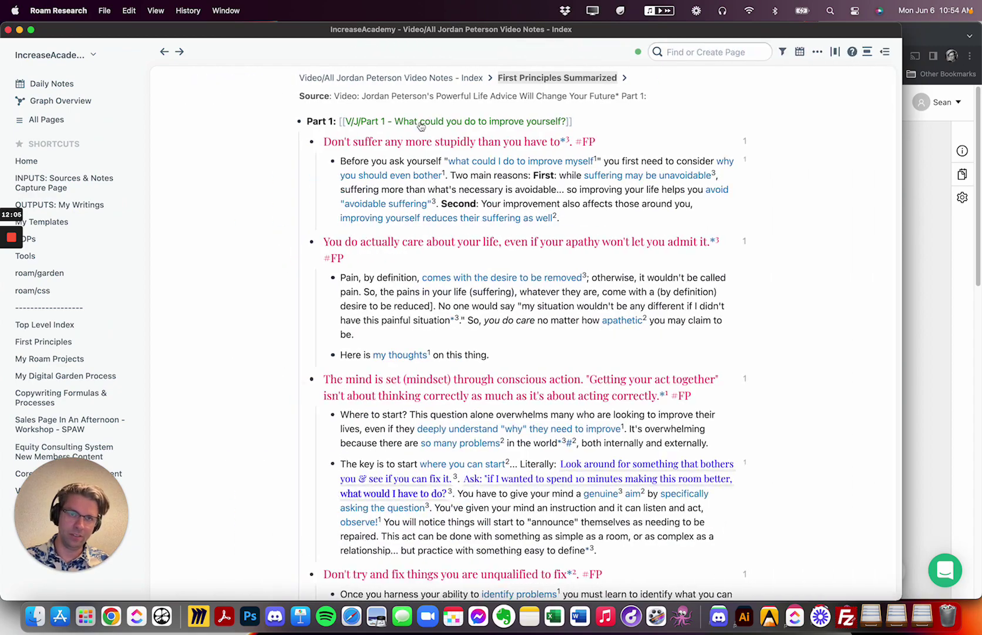
key("super+Tab")
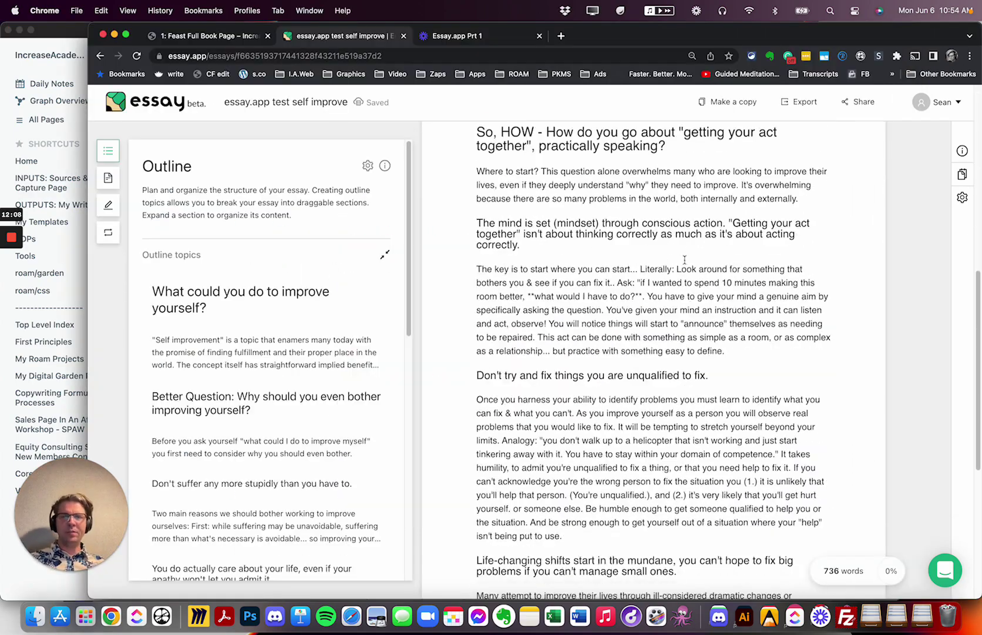
Step: Collapse the Tutorial's Why bother, A note on use of time and What is an essay? sections, then return to Dashboard
left_click(197, 273)
left_click(156, 101)
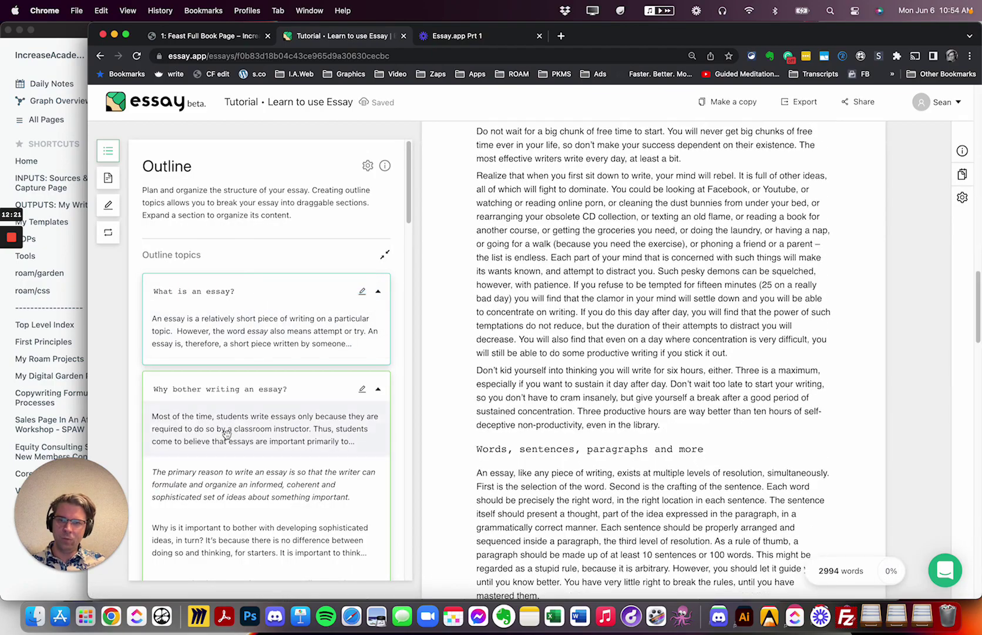
left_click(377, 389)
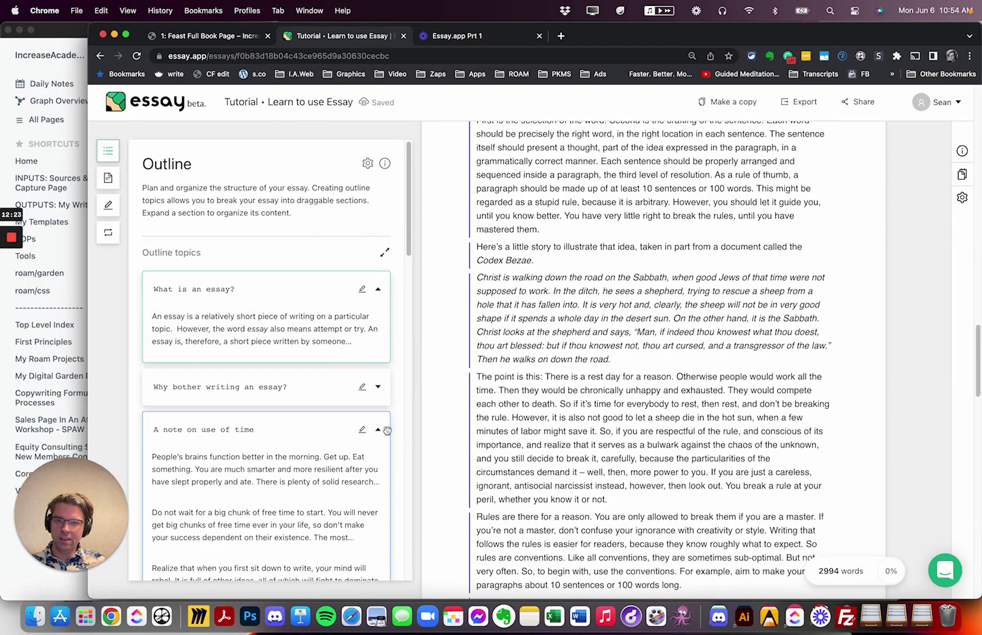
left_click(378, 429)
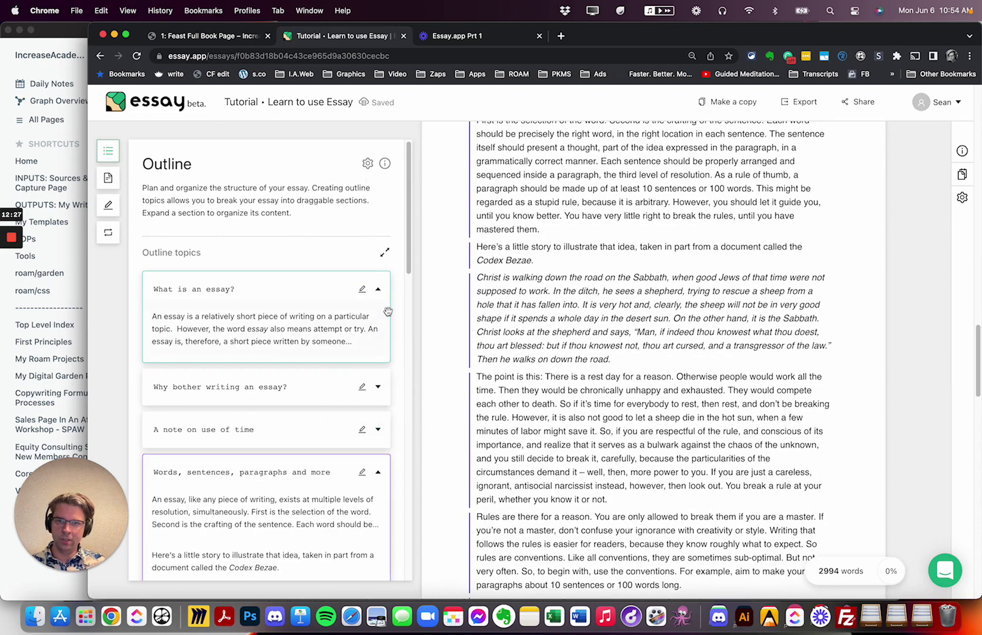
left_click(378, 289)
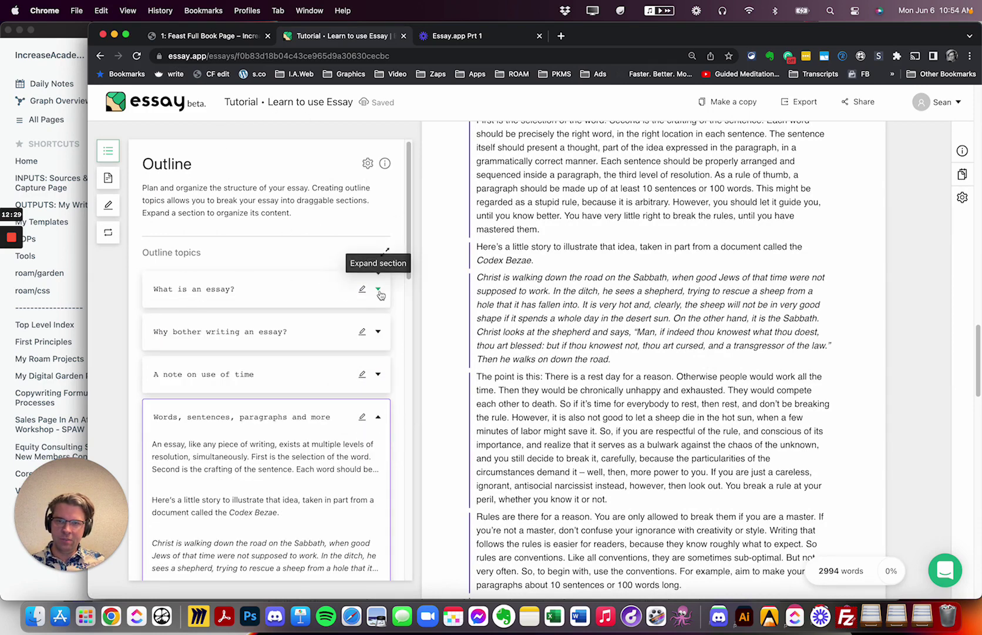
left_click(379, 291)
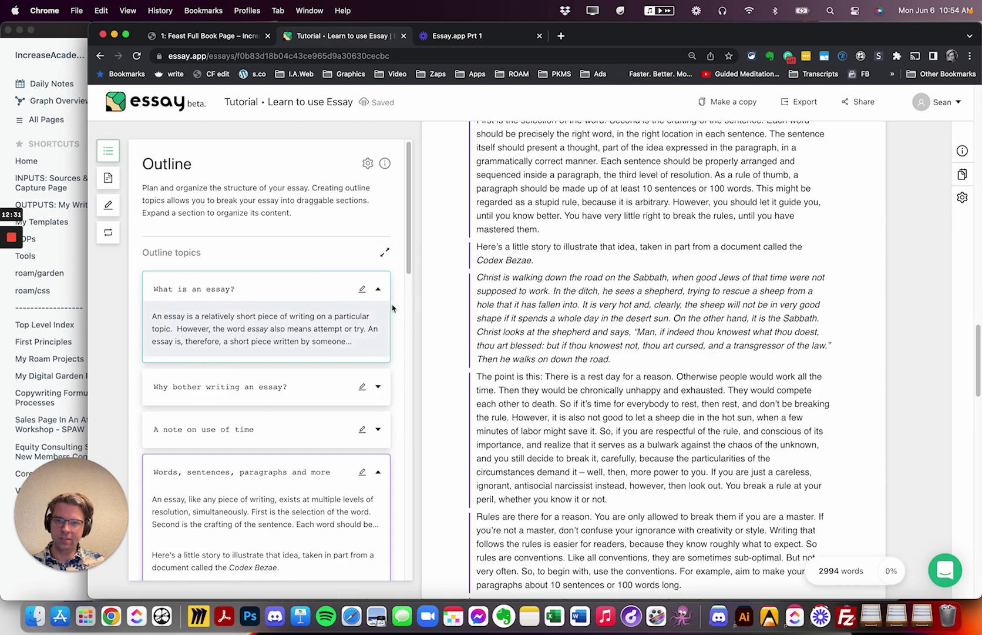
left_click(378, 289)
left_click(170, 105)
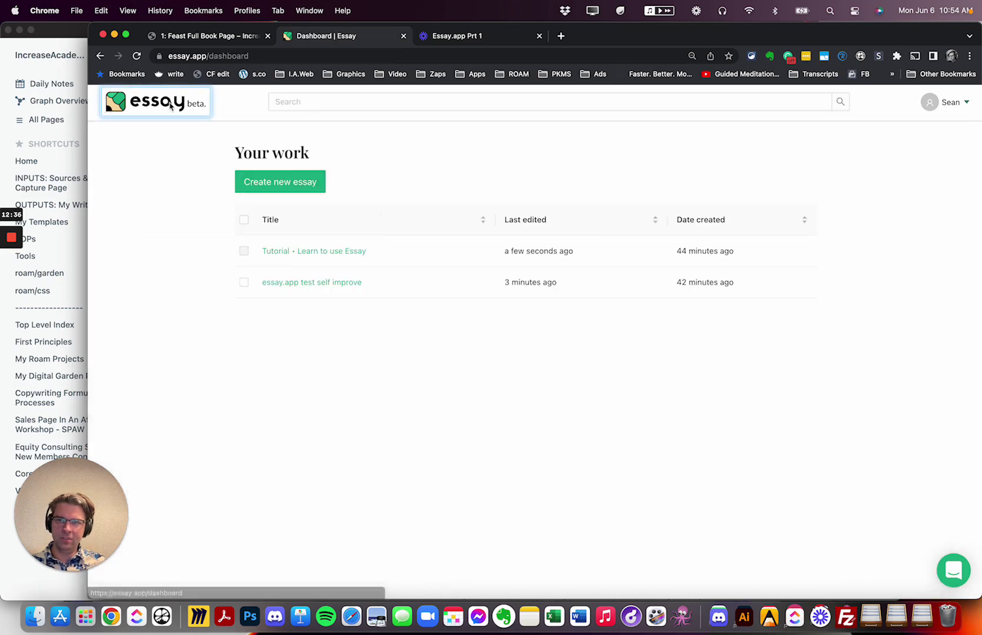
Step: Open the self-improve essay and make the first and Better Question headings outline topics
left_click(304, 284)
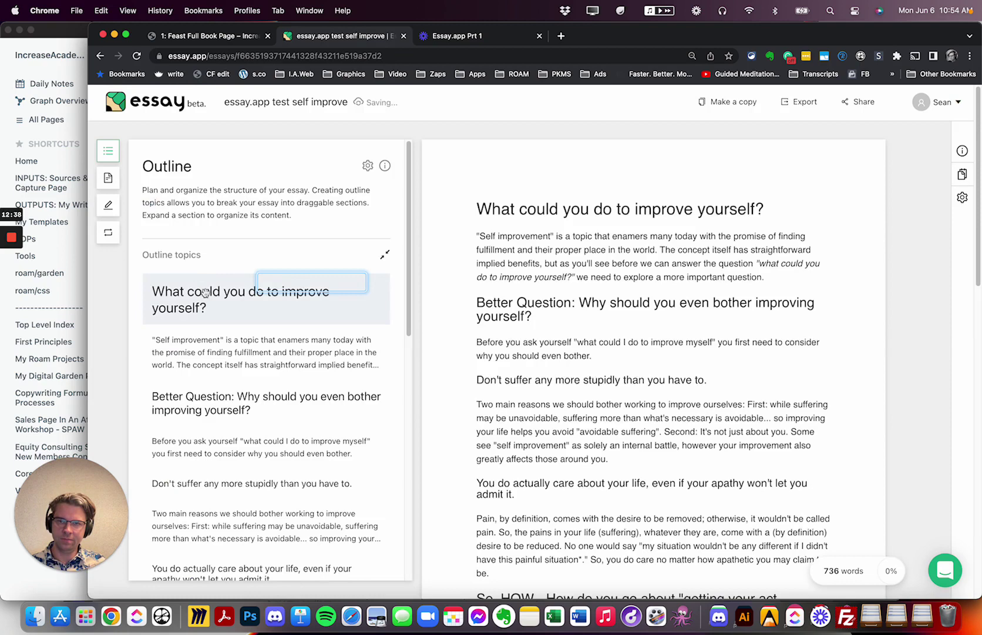
left_click(570, 206)
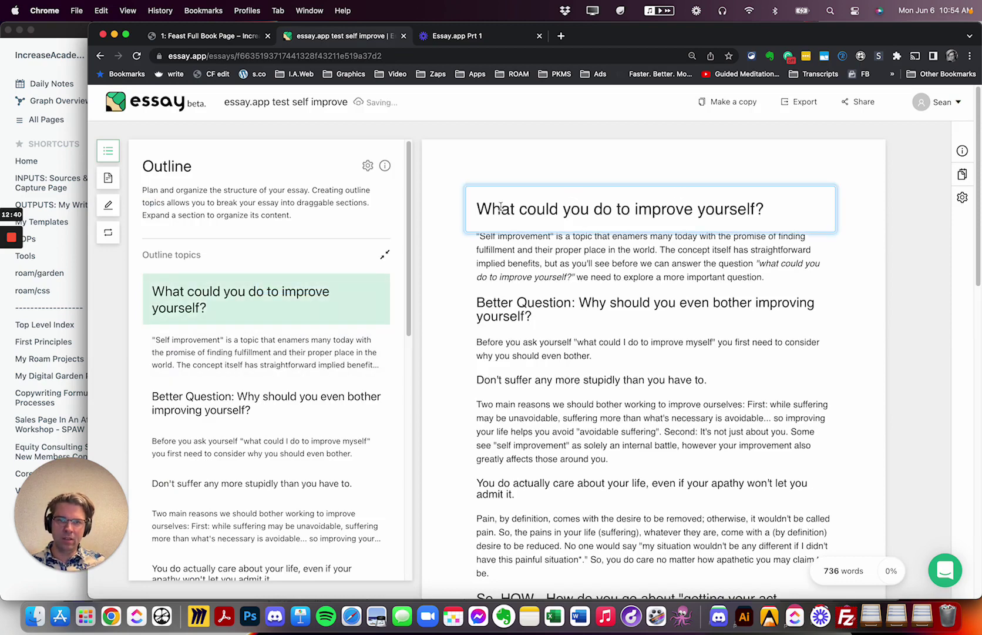
triple_click(500, 206)
left_click(624, 233)
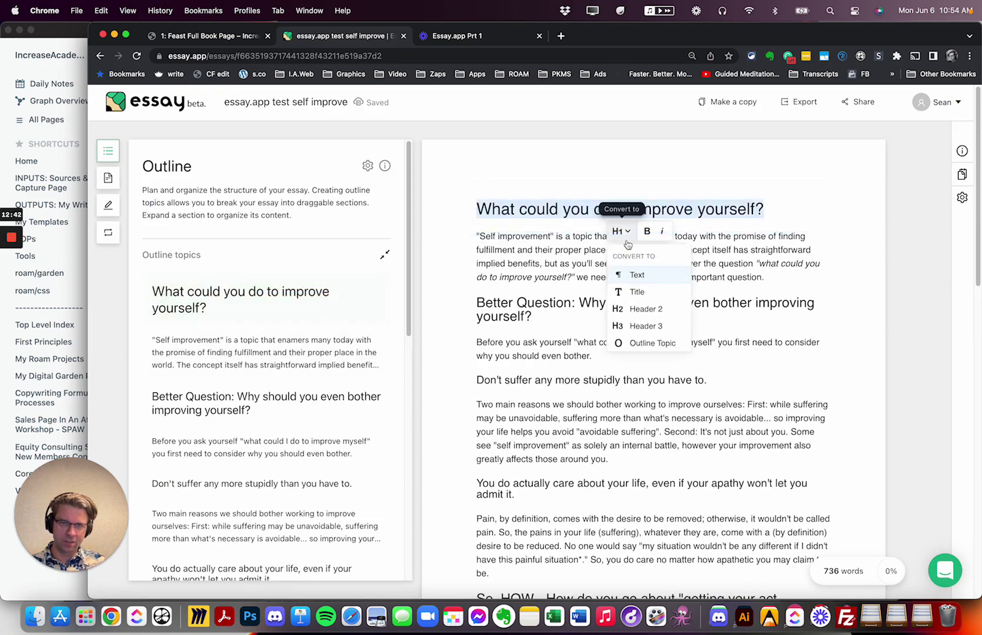
left_click(651, 343)
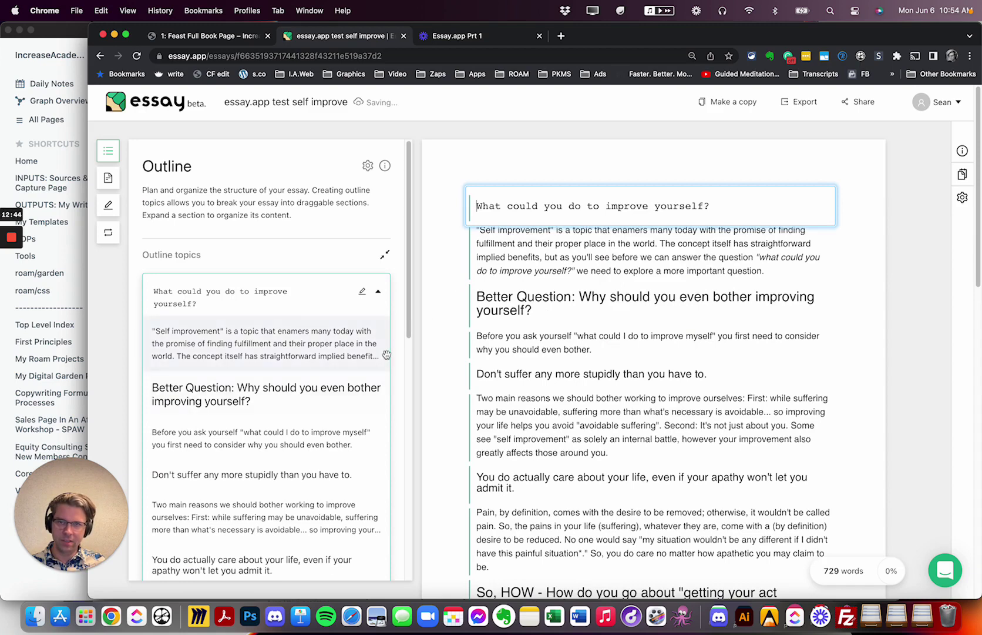
triple_click(510, 299)
left_click(647, 330)
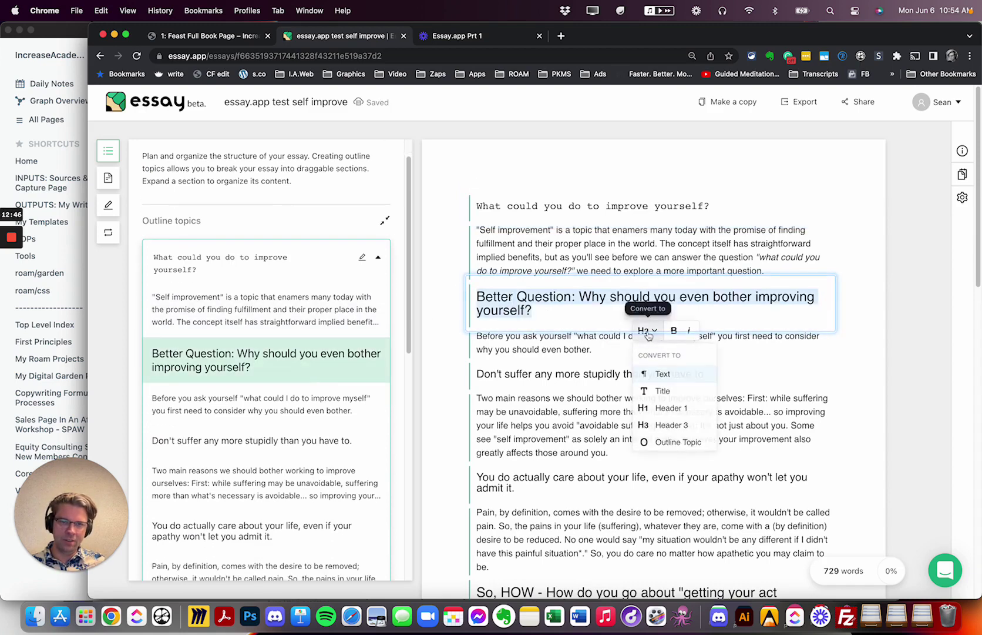
left_click(654, 441)
Step: Make the Don't suffer heading an outline topic with an H2 copy of it beneath
scroll(592, 386, "down", 2)
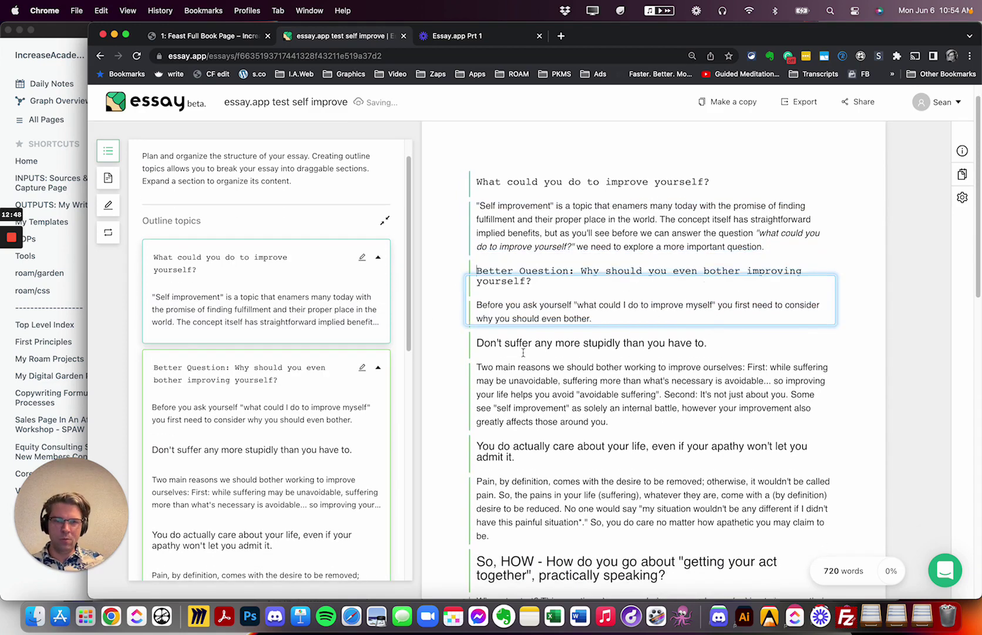
triple_click(591, 334)
key("super+c")
left_click(588, 356)
left_click(609, 463)
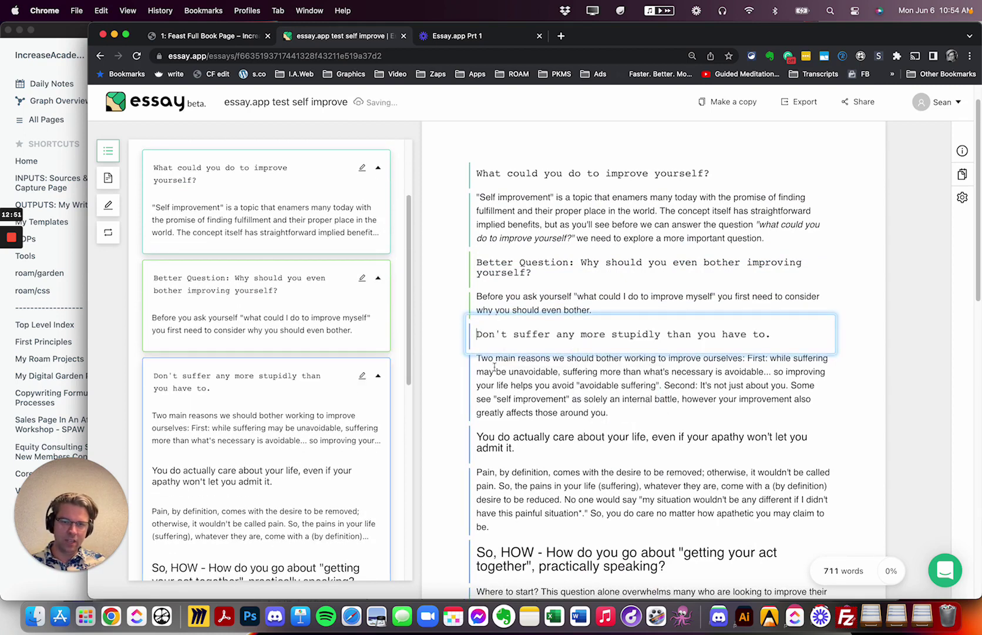
left_click(606, 357)
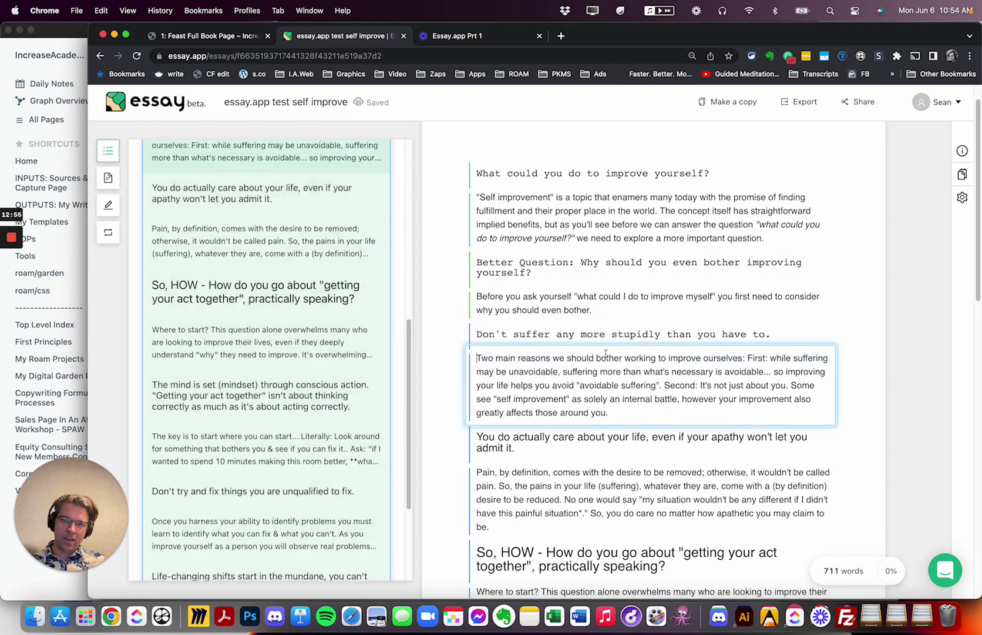
key("super+v")
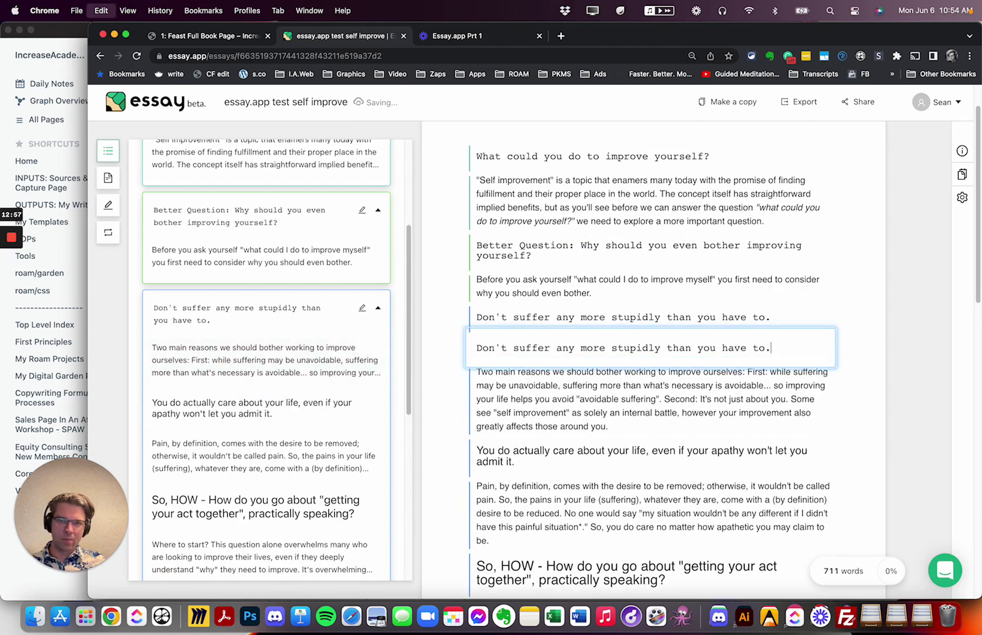
triple_click(629, 349)
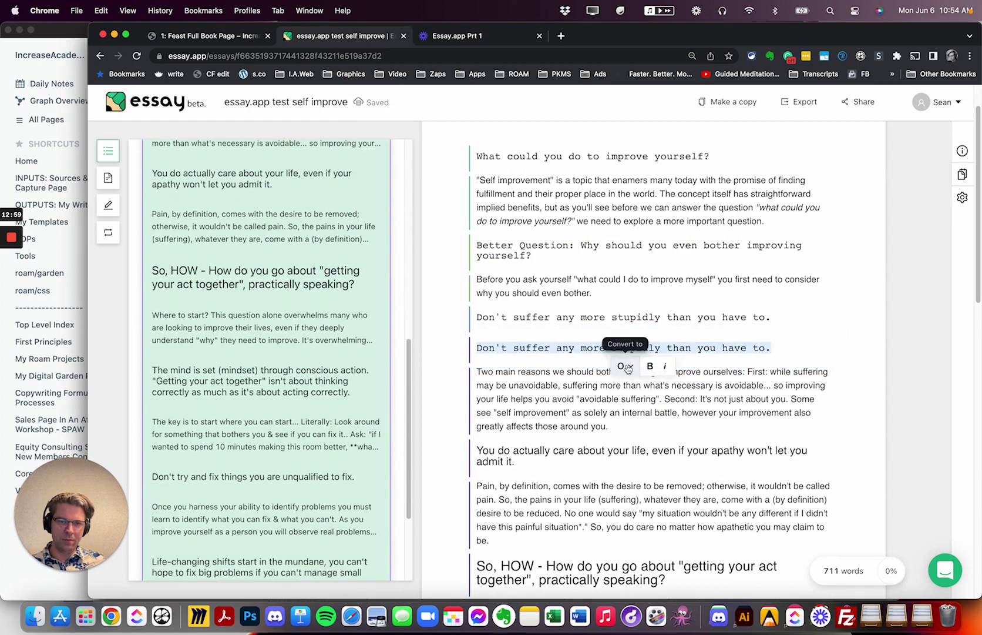
left_click(624, 365)
left_click(651, 462)
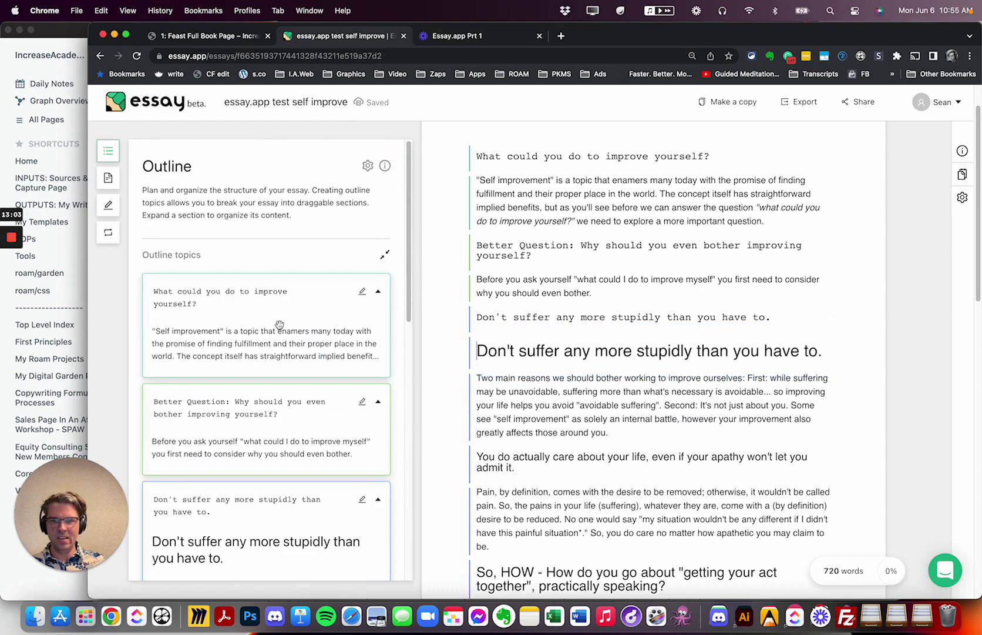
Step: Convert the 'So, HOW' heading to an outline topic and paste its header text below
scroll(563, 404, "down", 2)
triple_click(560, 489)
key("cmd+c")
scroll(560, 470, "down", 2)
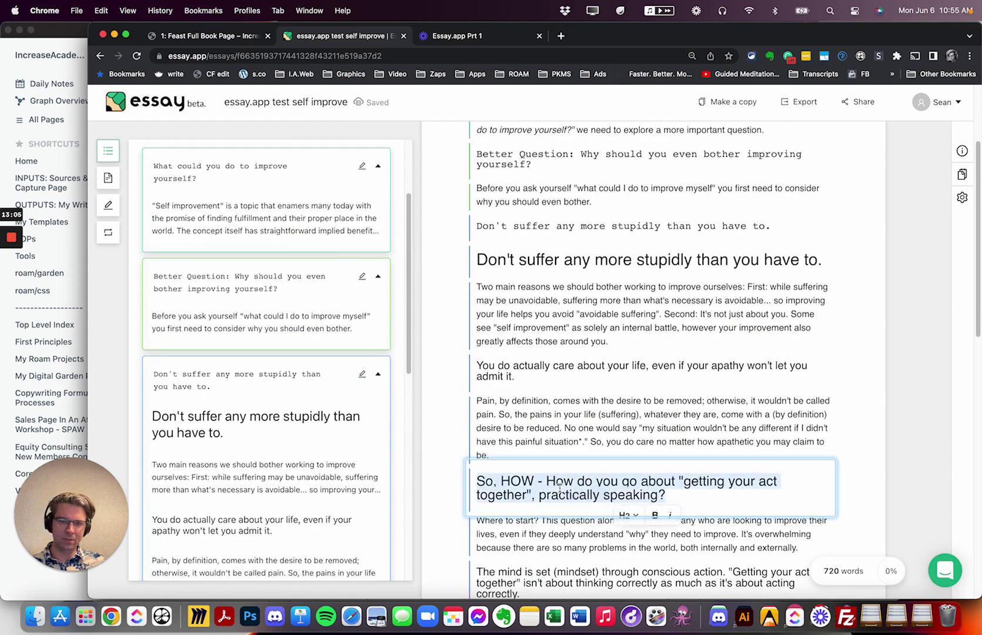
left_click(627, 453)
scroll(631, 546, "down", 3)
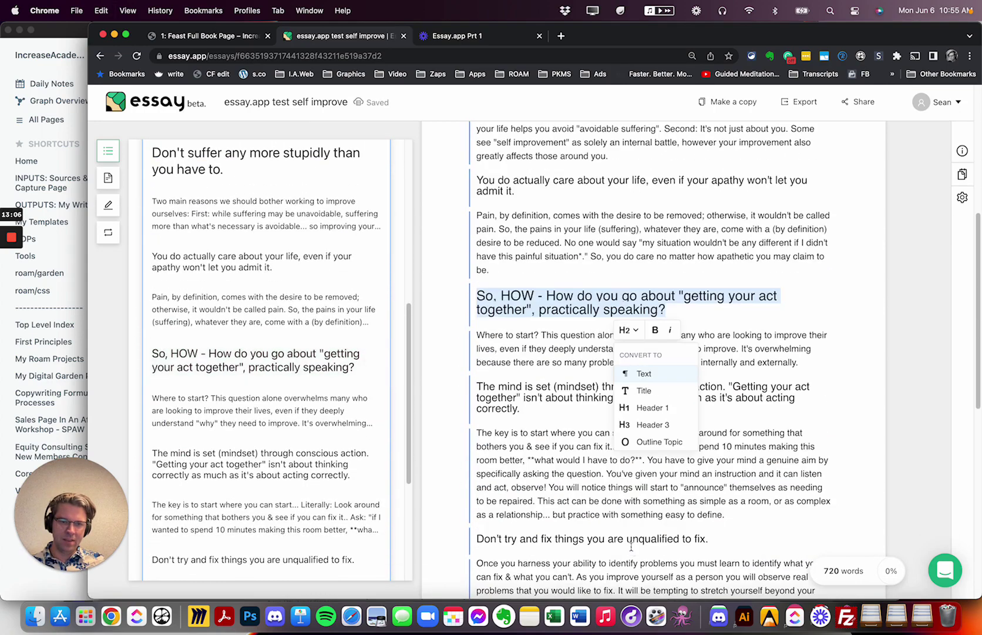
left_click(652, 441)
key("Return")
key("cmd+v")
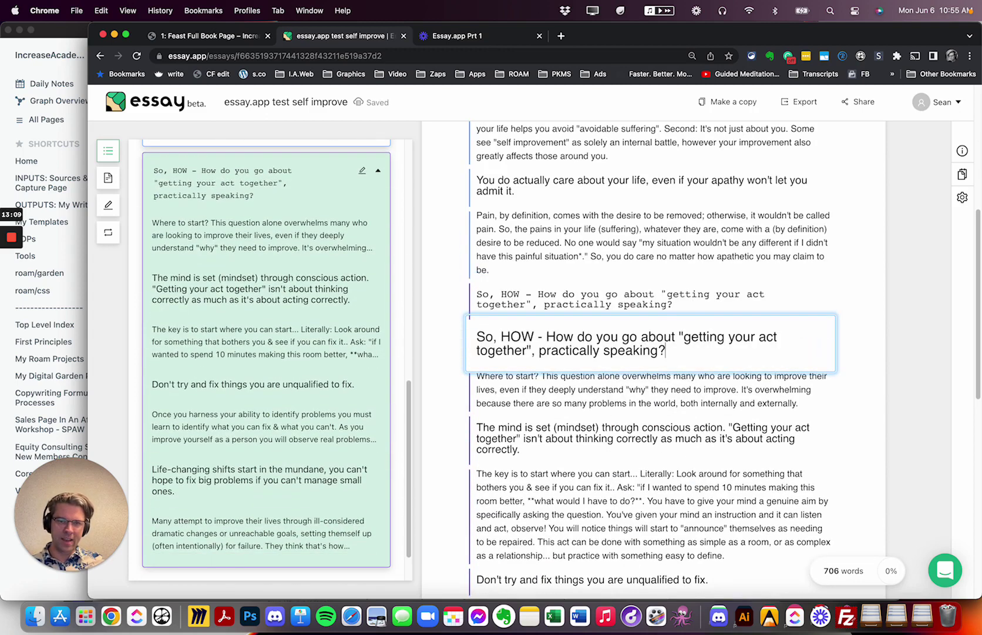
scroll(570, 382, "down", 3)
scroll(559, 389, "up", 4)
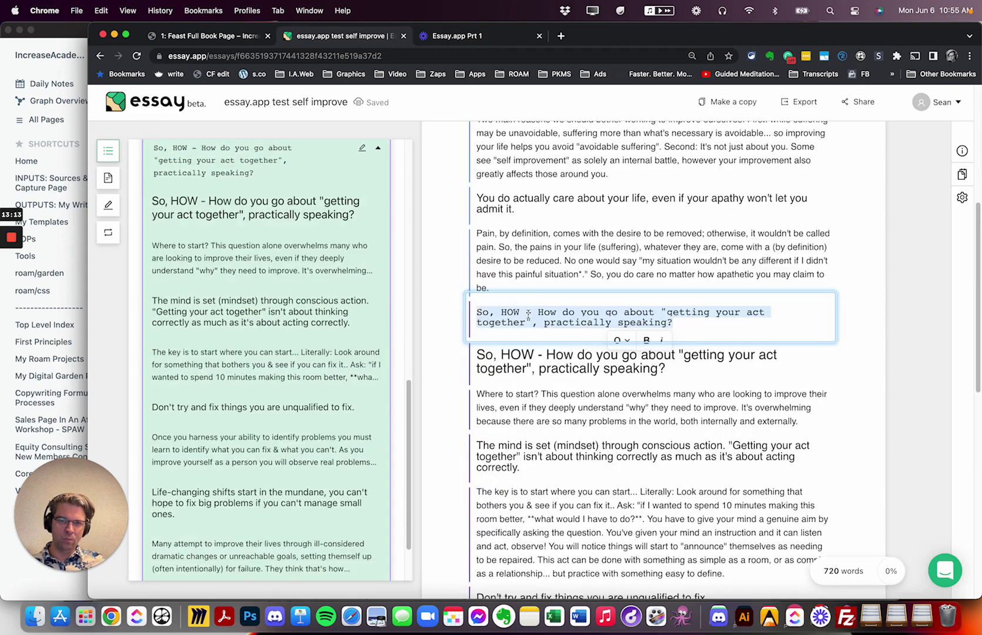
Step: Retype the 'So, HOW' topic as 'In this section we're going to explore the practical elements of how to improve'
triple_click(532, 321)
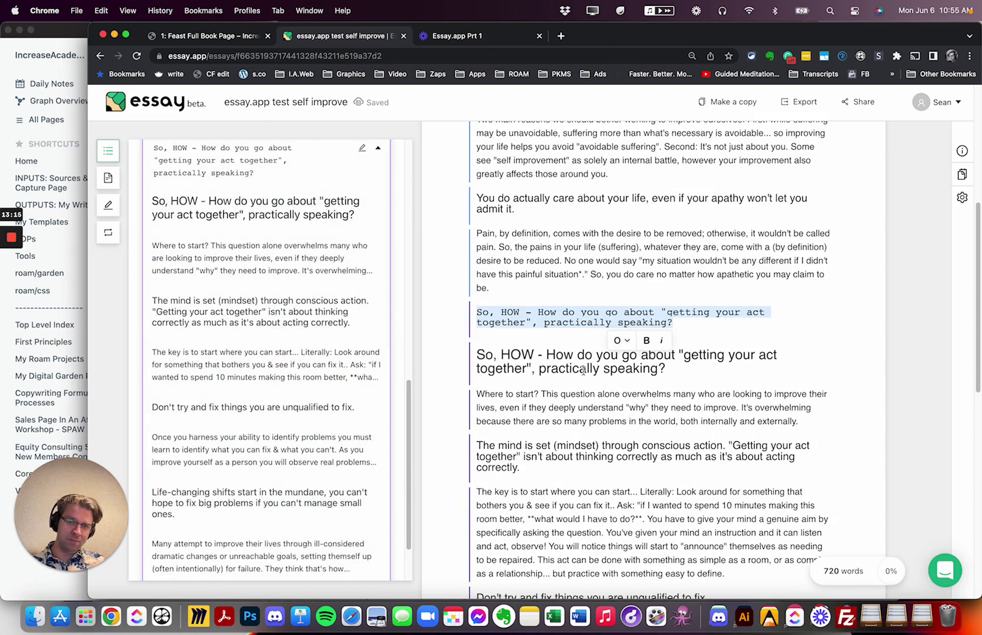
type("In this")
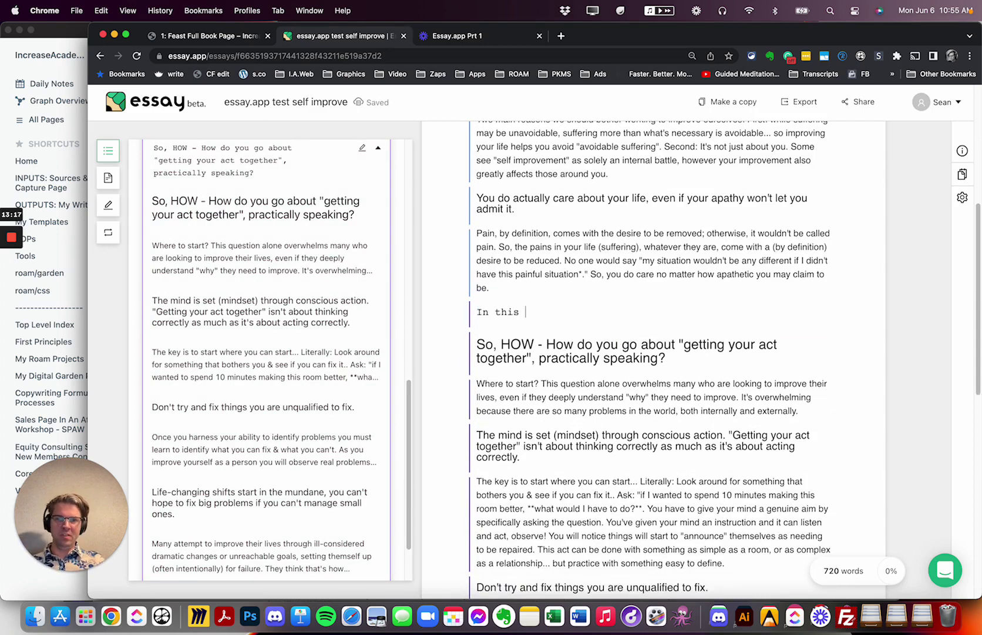
type(" section we're going to ")
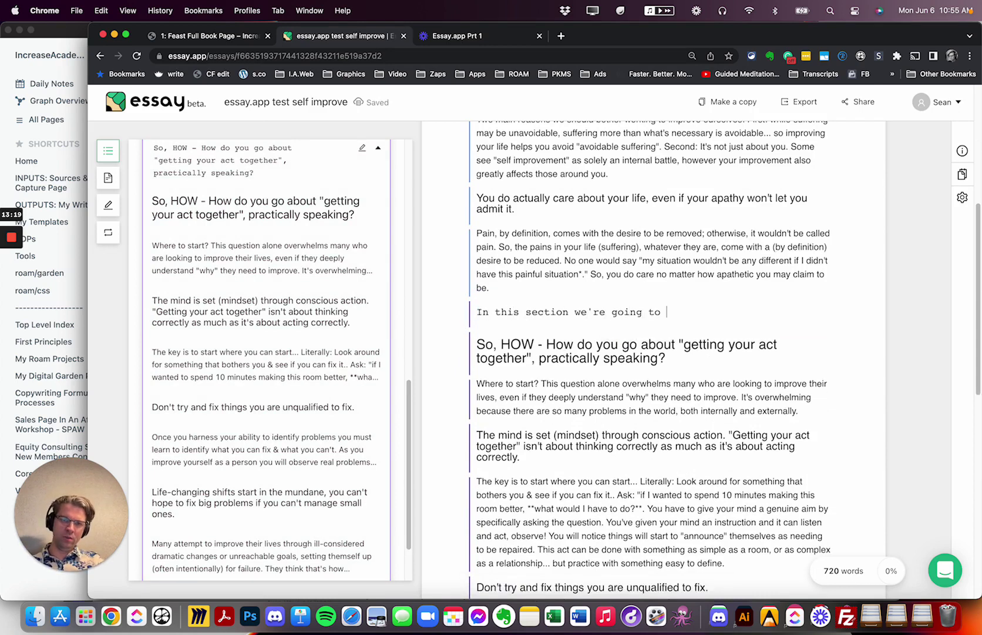
type("explore the pr")
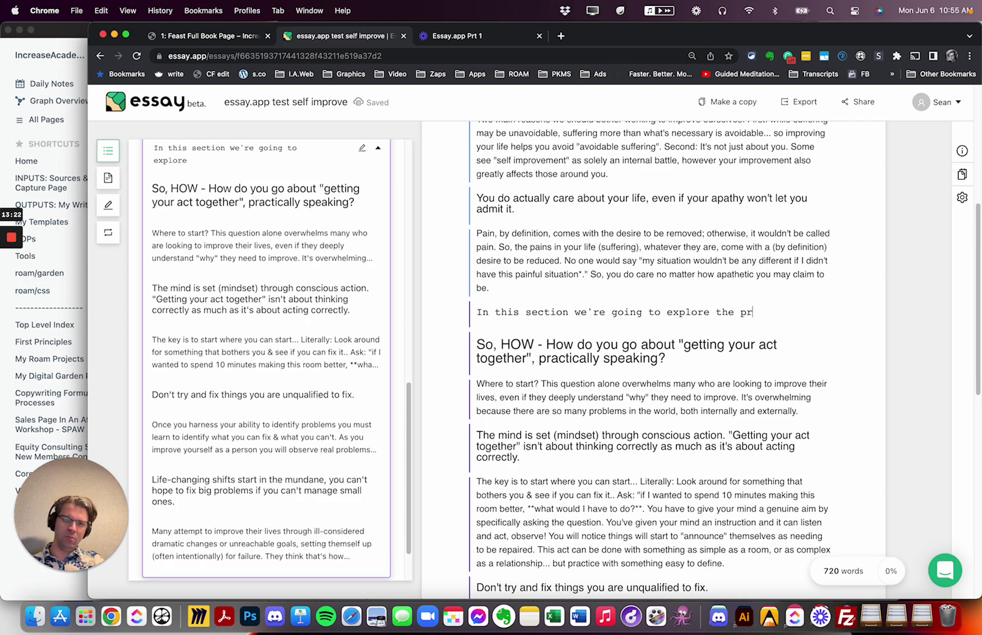
type("actical elements ")
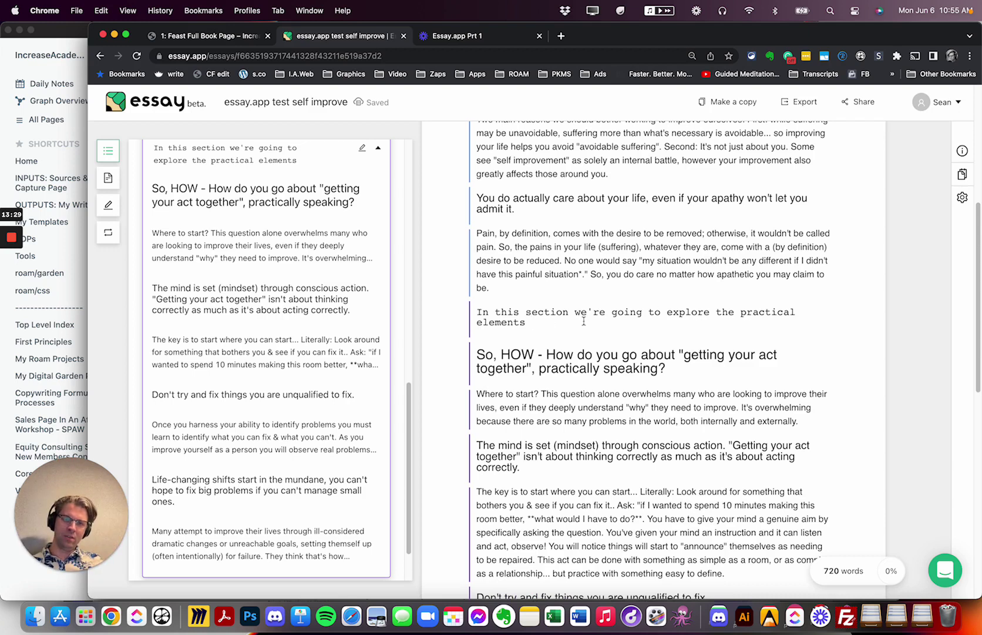
type("of how to improv")
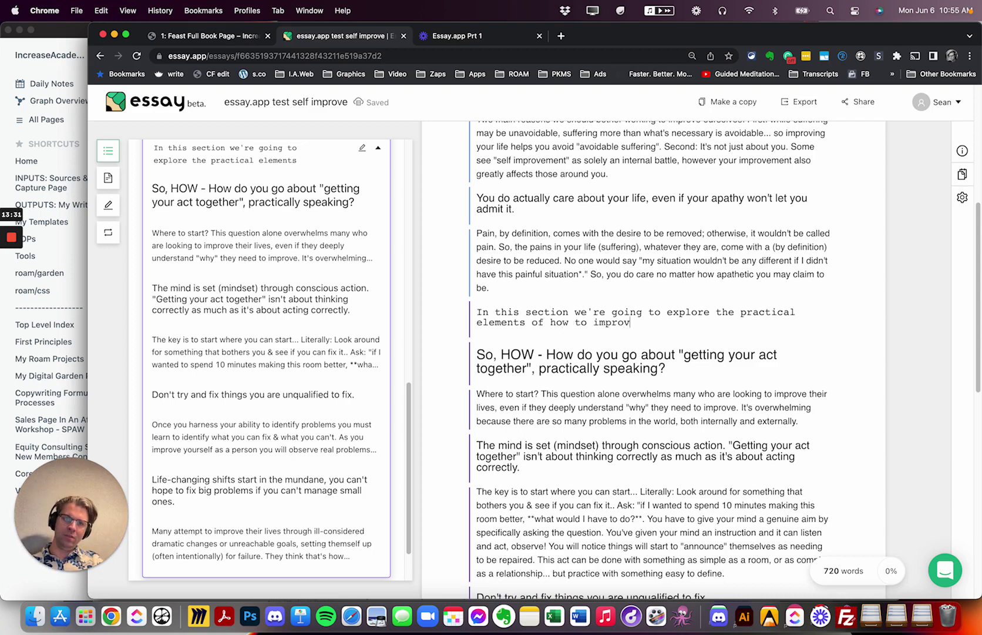
type("e youself.")
Step: Finish the practical-elements summary and collapse all four outline topics
left_click(582, 354)
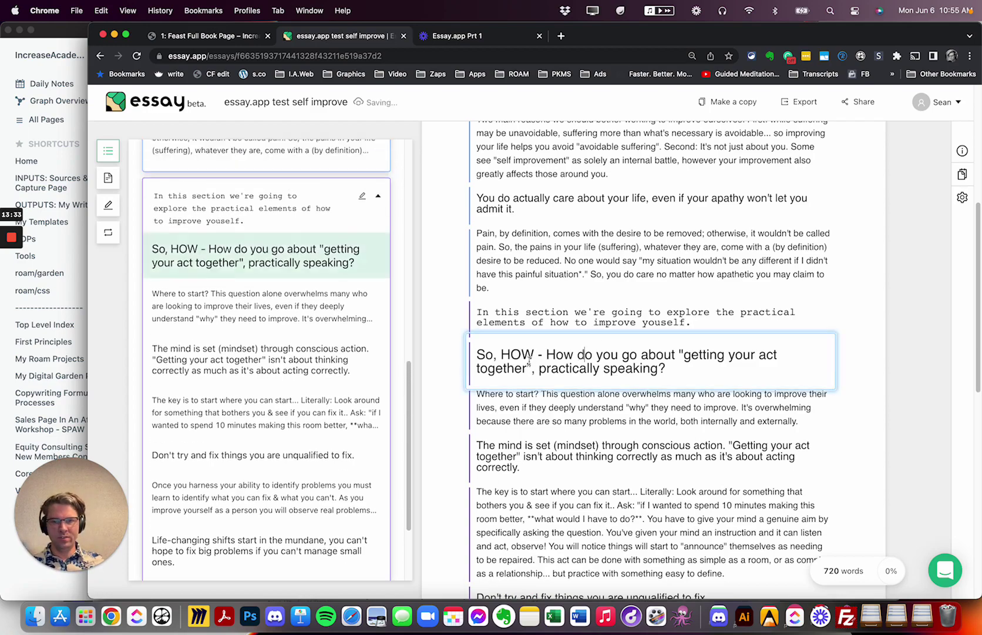
scroll(554, 462, "down", 3)
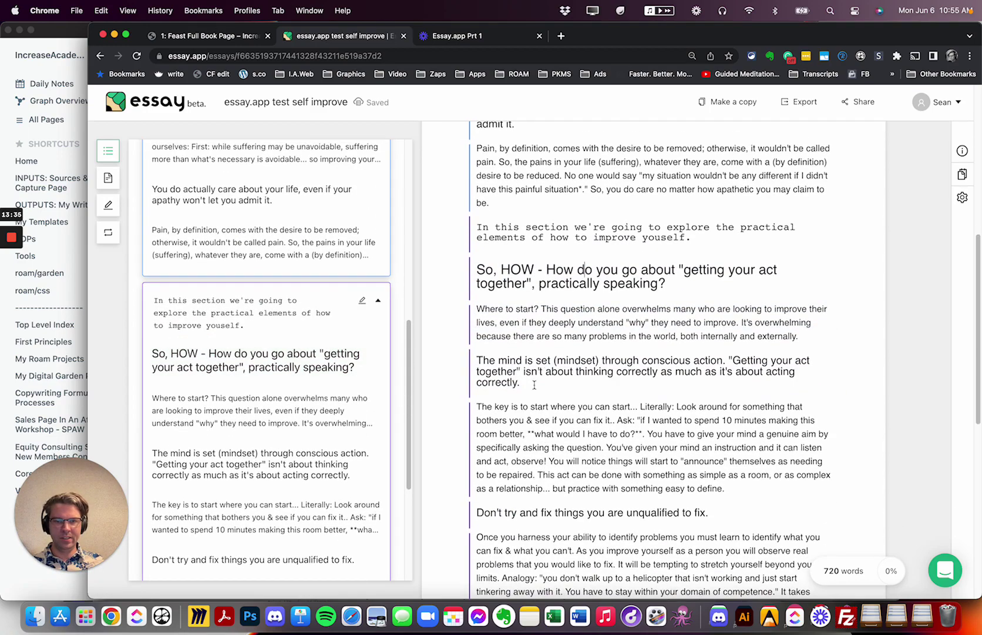
scroll(547, 434, "down", 10)
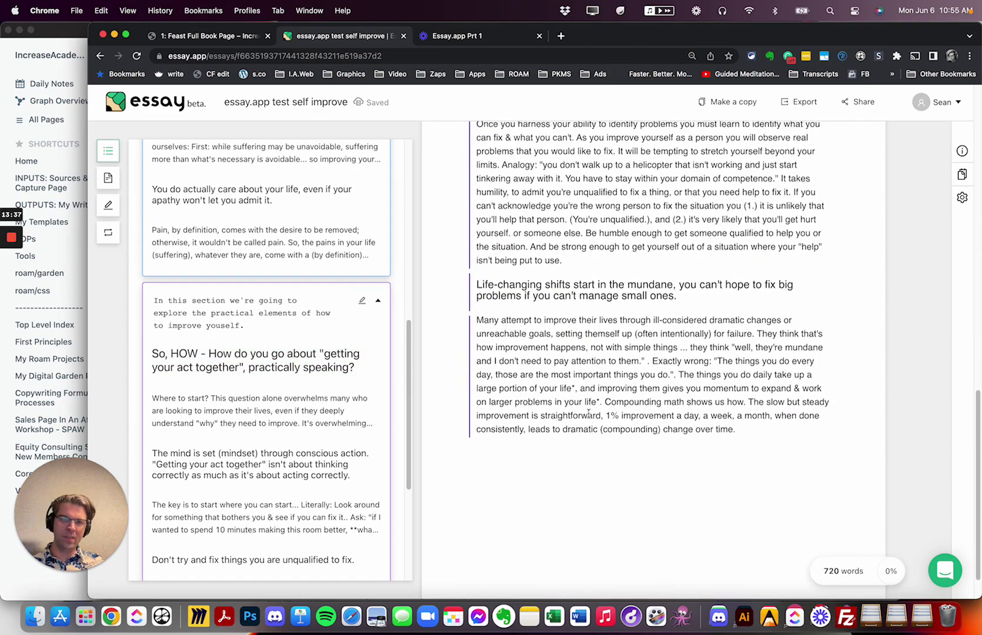
scroll(548, 434, "up", 8)
scroll(286, 343, "up", 15)
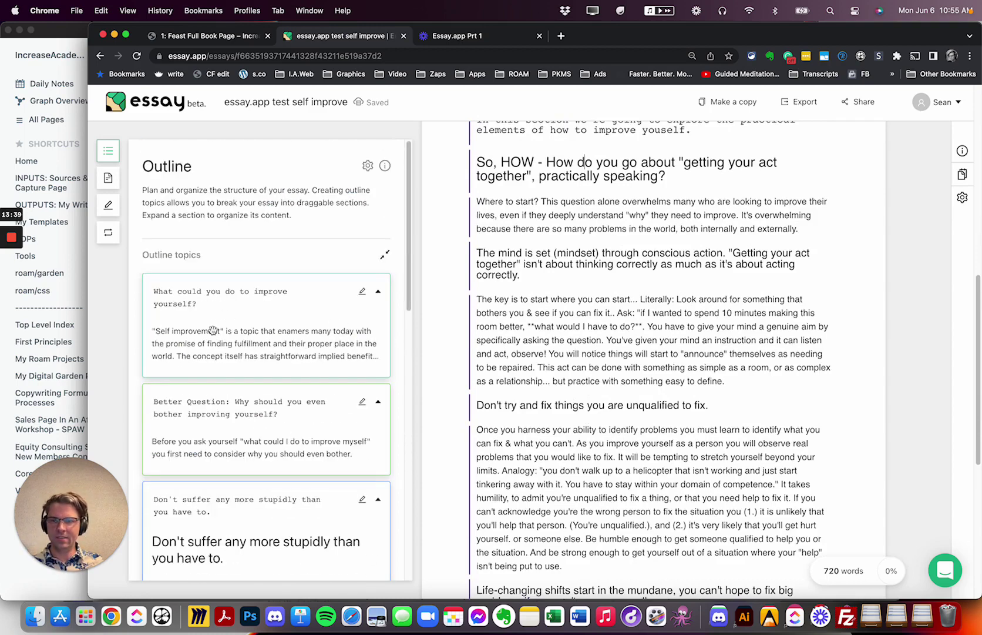
scroll(584, 316, "up", 20)
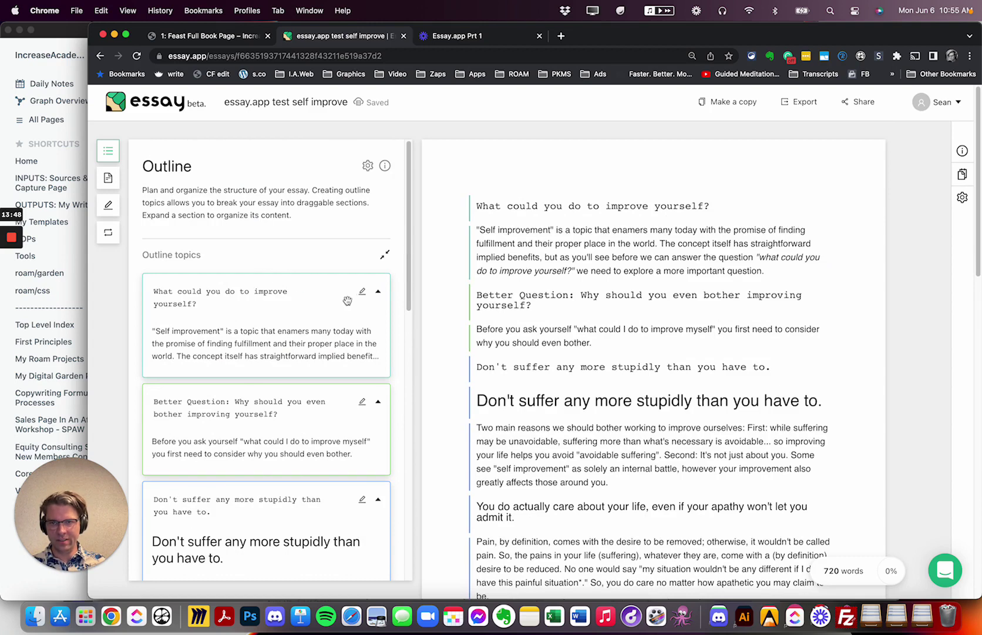
left_click(378, 290)
left_click(378, 346)
left_click(378, 401)
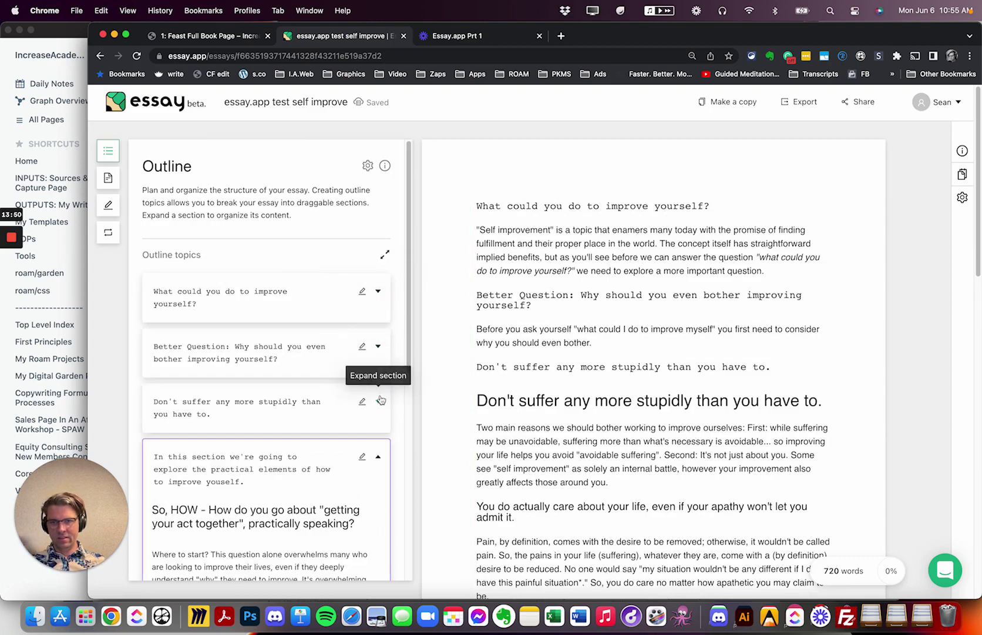
left_click(378, 456)
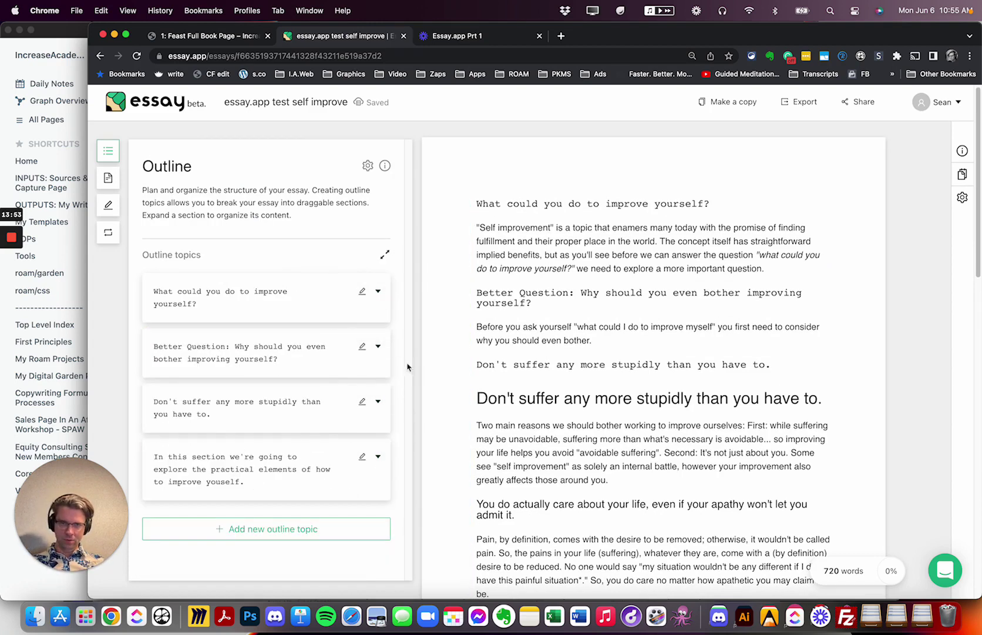
Step: Jump through sections via the outline, toggle the first topic, then open Roam's Part 1 notes page
triple_click(546, 356)
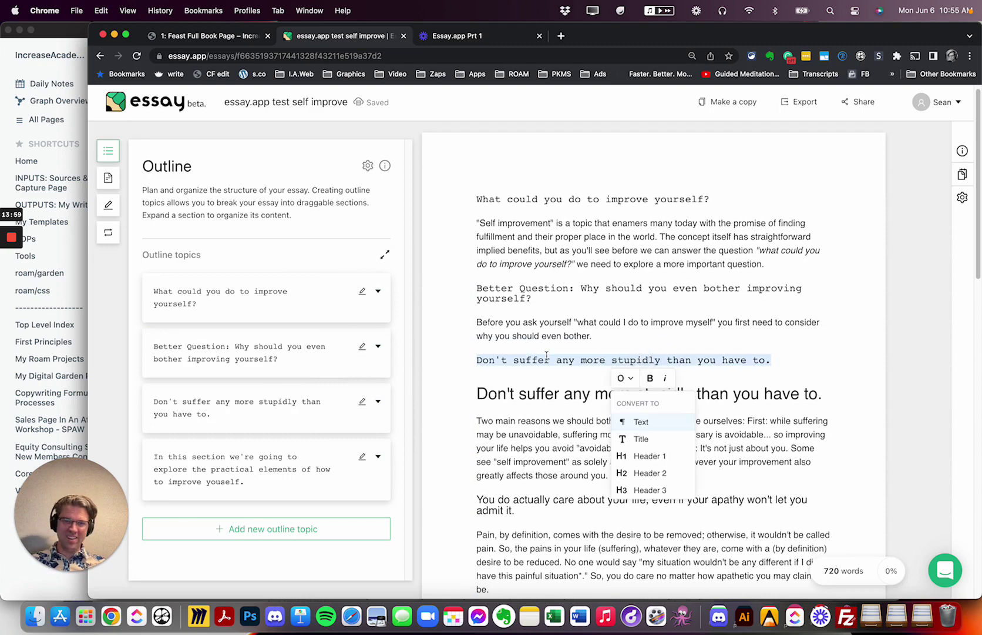
left_click_drag(547, 356, 454, 361)
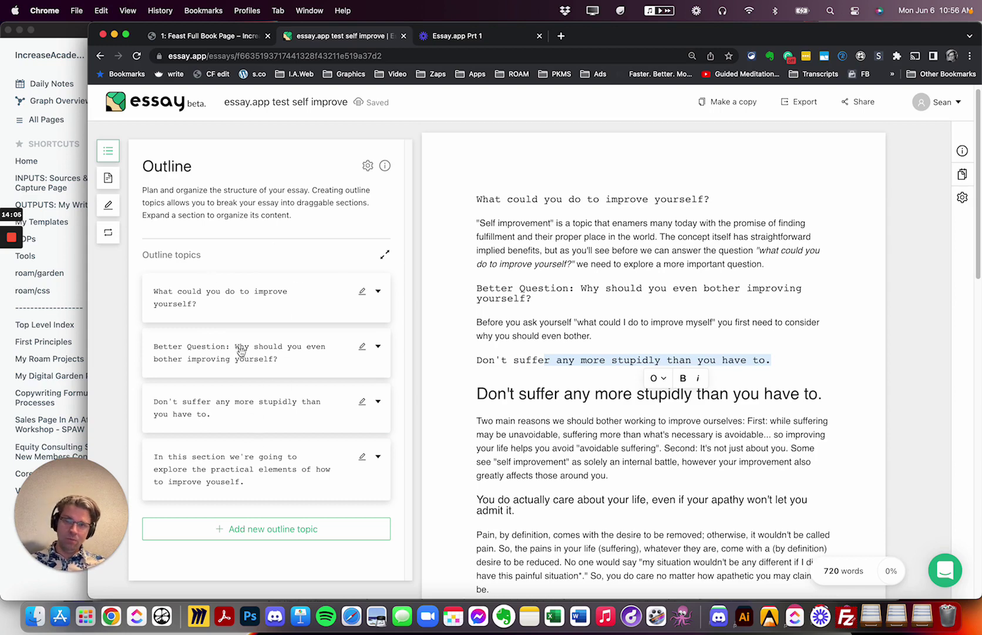
left_click(217, 353)
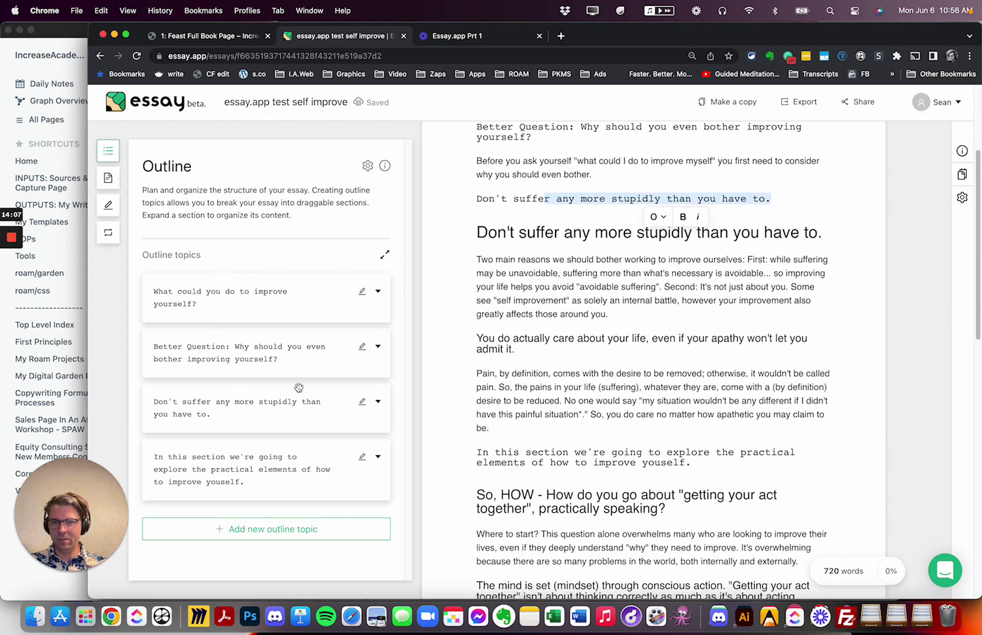
left_click_drag(180, 351, 213, 351)
left_click_drag(87, 501, 75, 345)
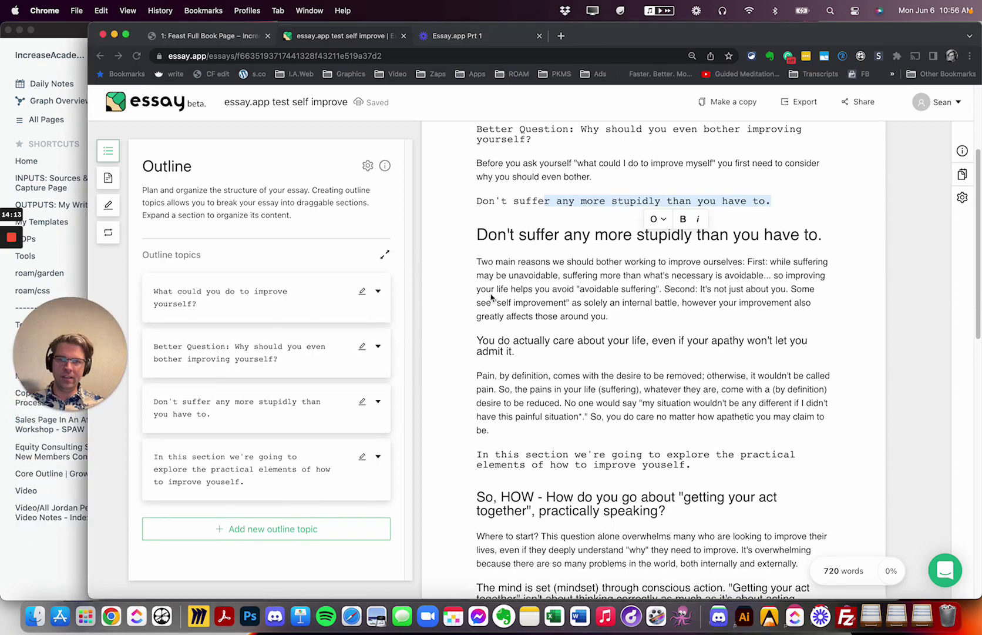
left_click(186, 280)
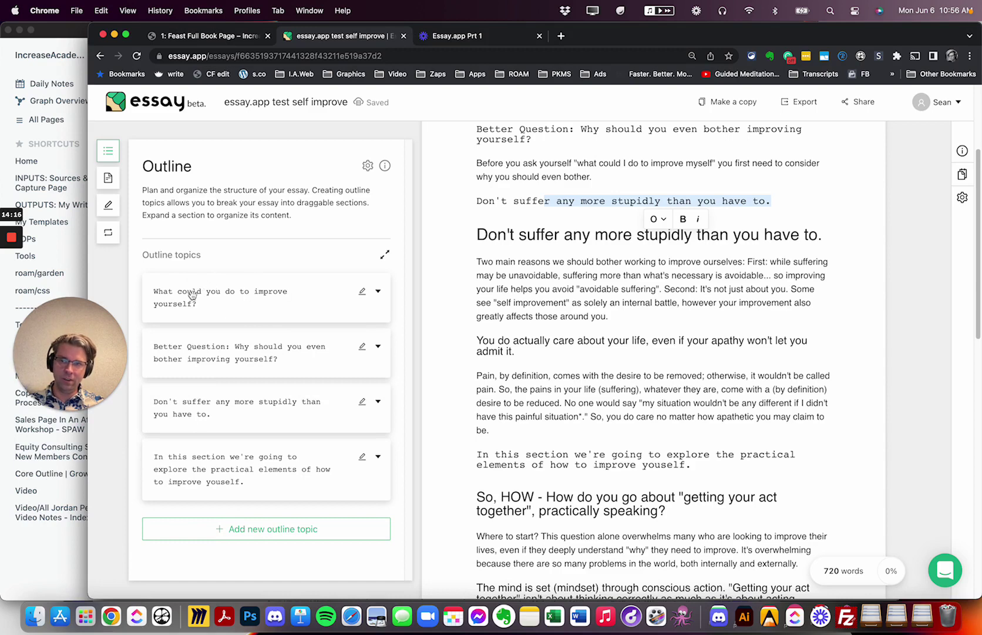
left_click(214, 297)
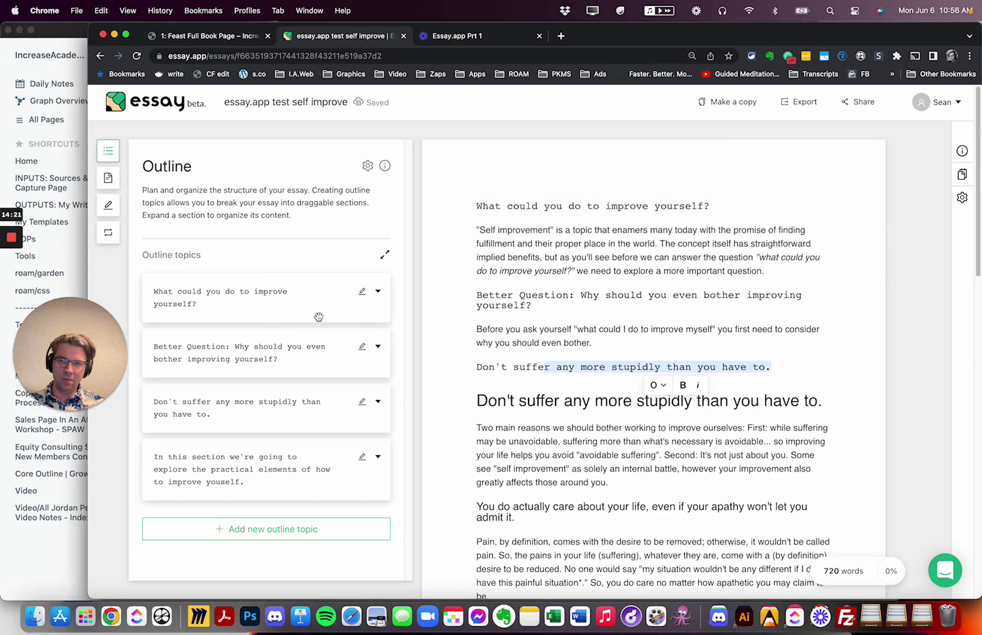
left_click(379, 292)
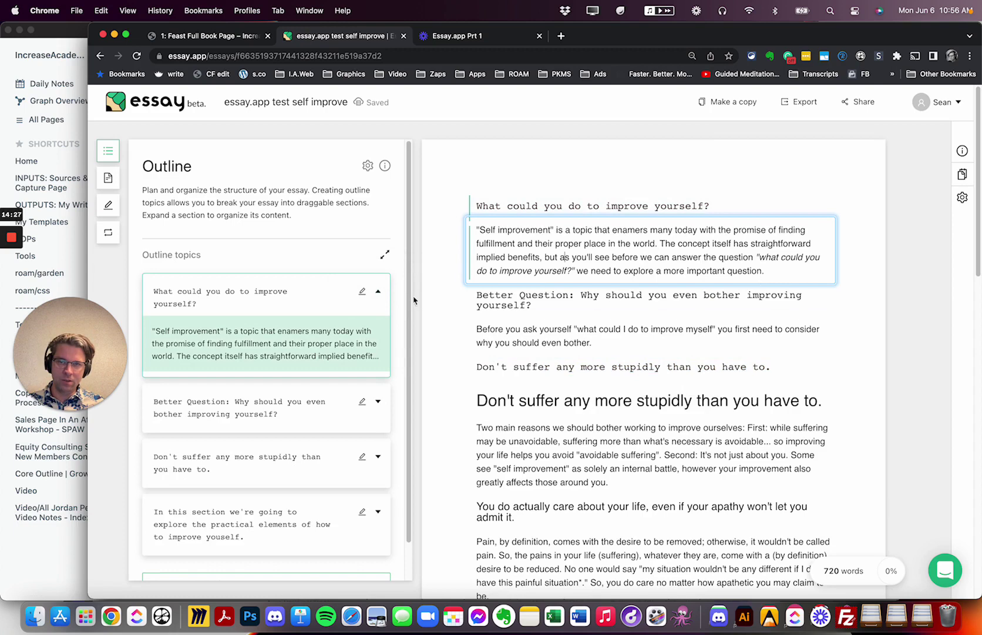
left_click(379, 293)
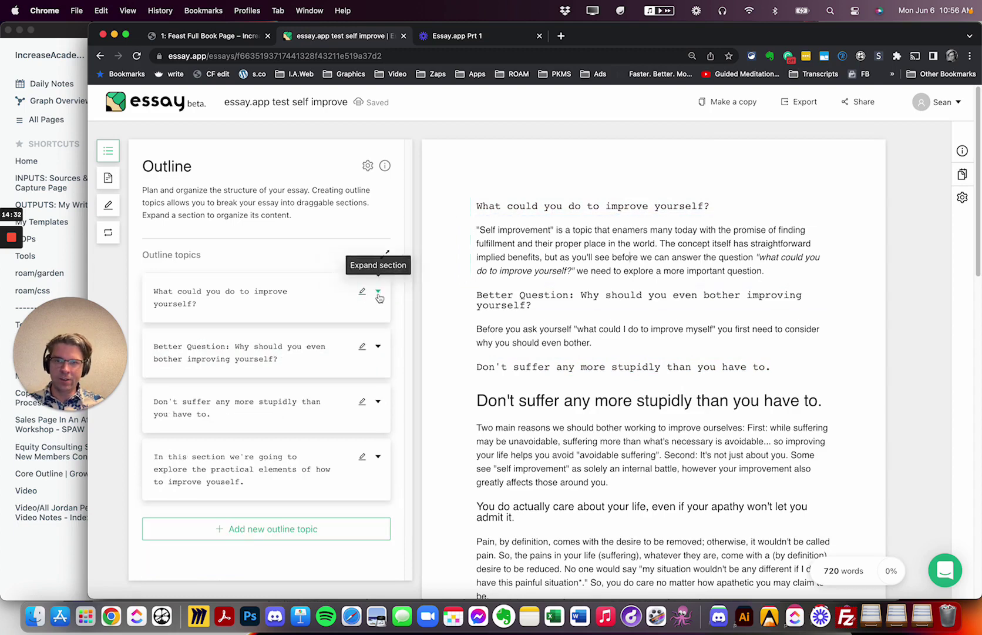
left_click(55, 550)
left_click(416, 121)
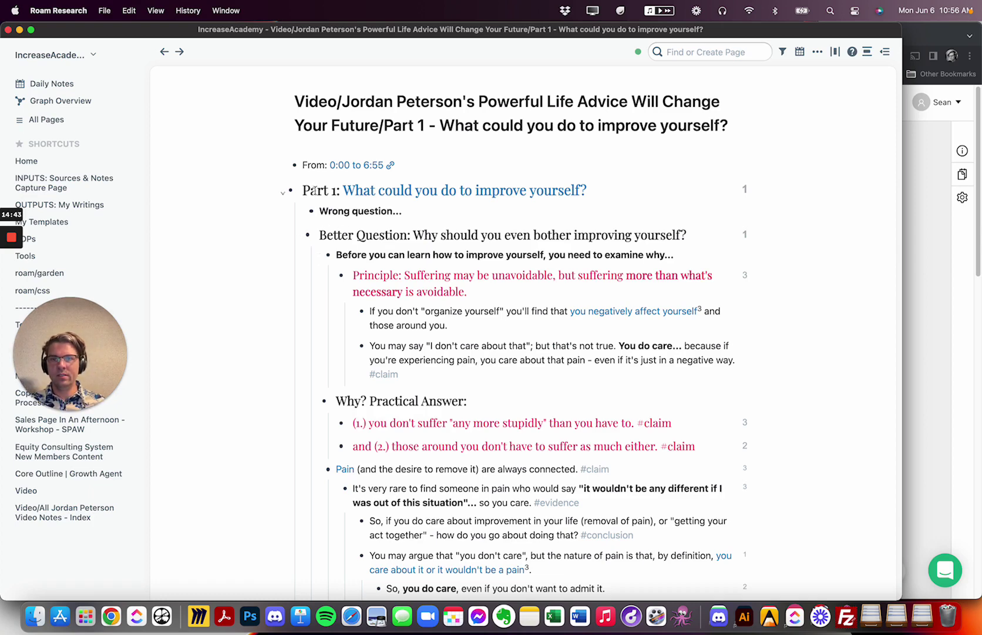
Step: Step through the Part 1 notes from 'Before you can learn' onward, then return to the essay
left_click(343, 261)
key("Down")
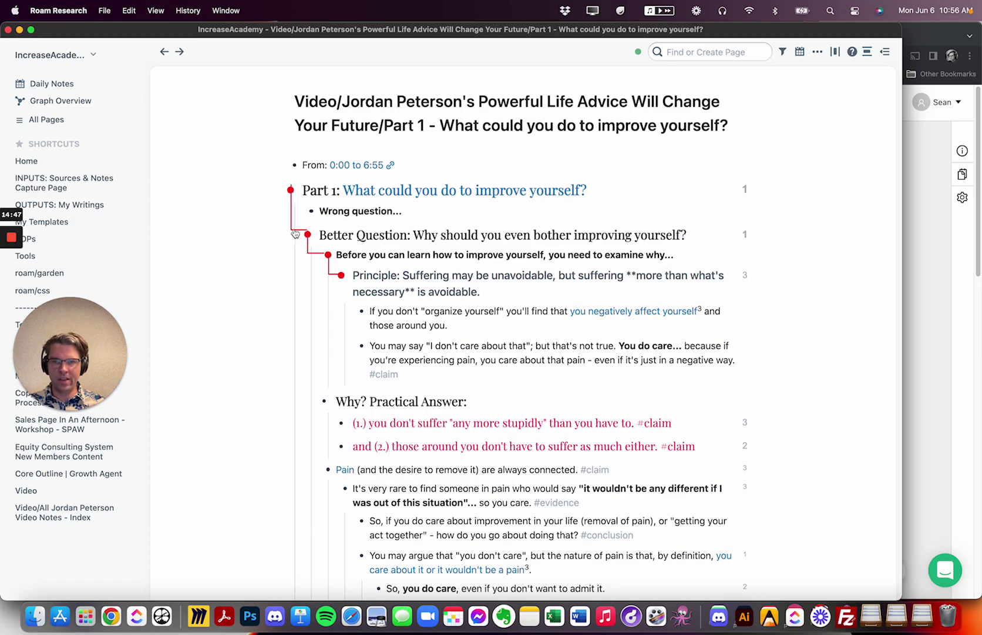
key("Down")
key("Down")
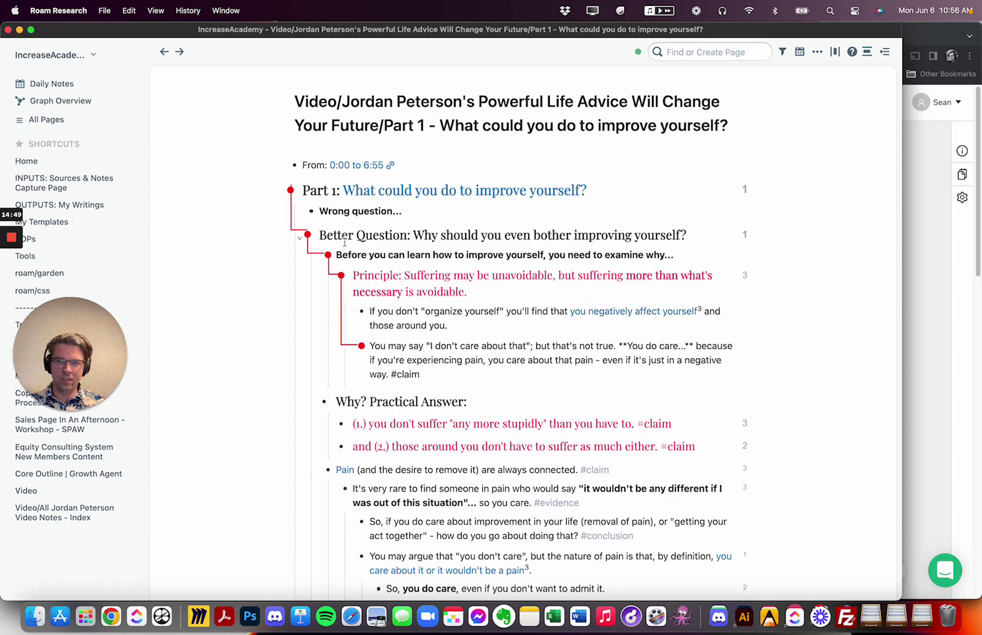
scroll(391, 383, "down", 5)
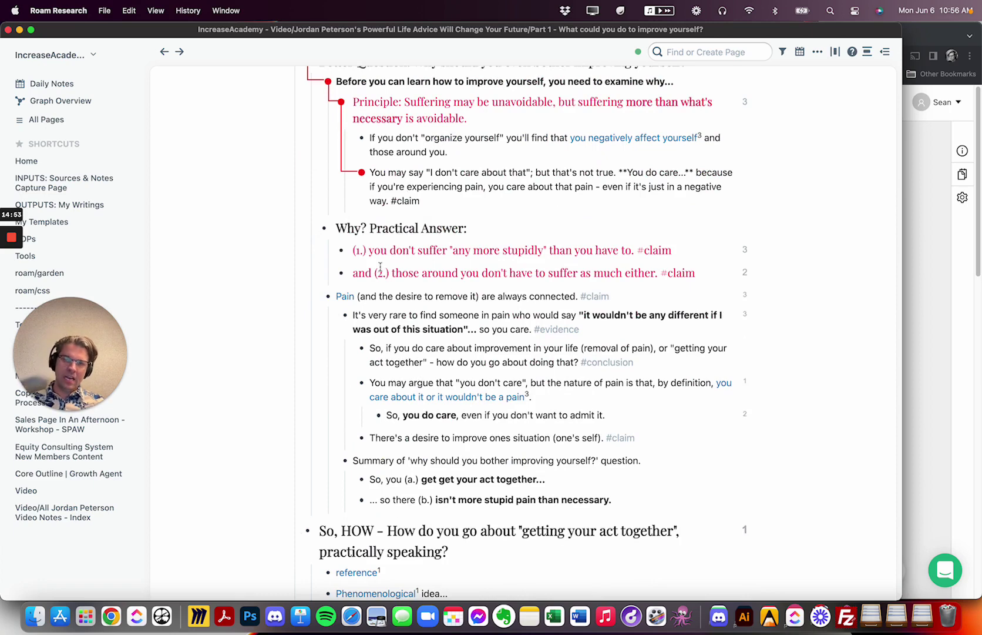
scroll(380, 267, "down", 3)
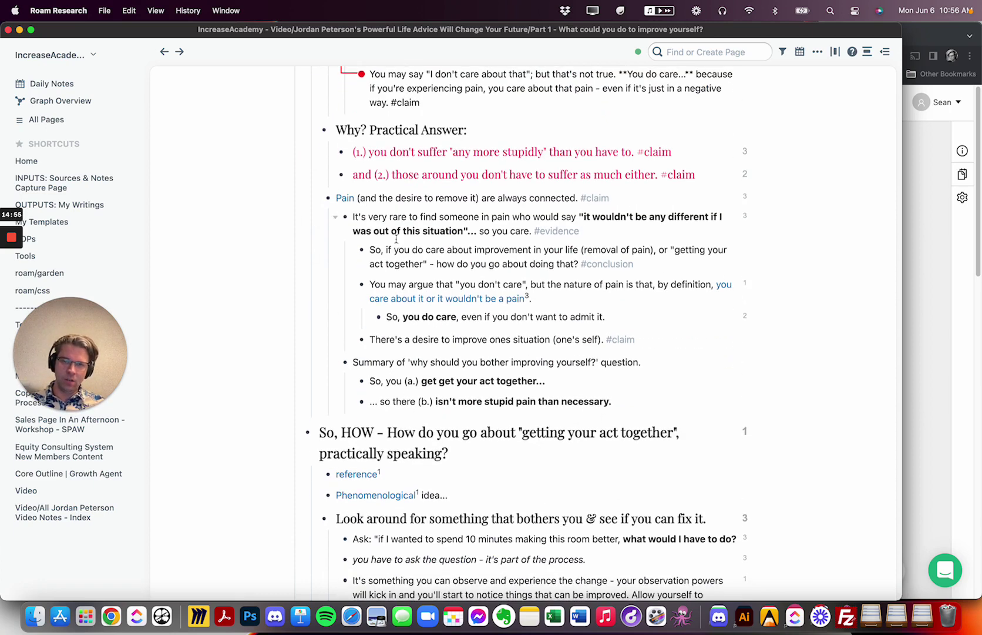
scroll(679, 431, "up", 1)
left_click(941, 348)
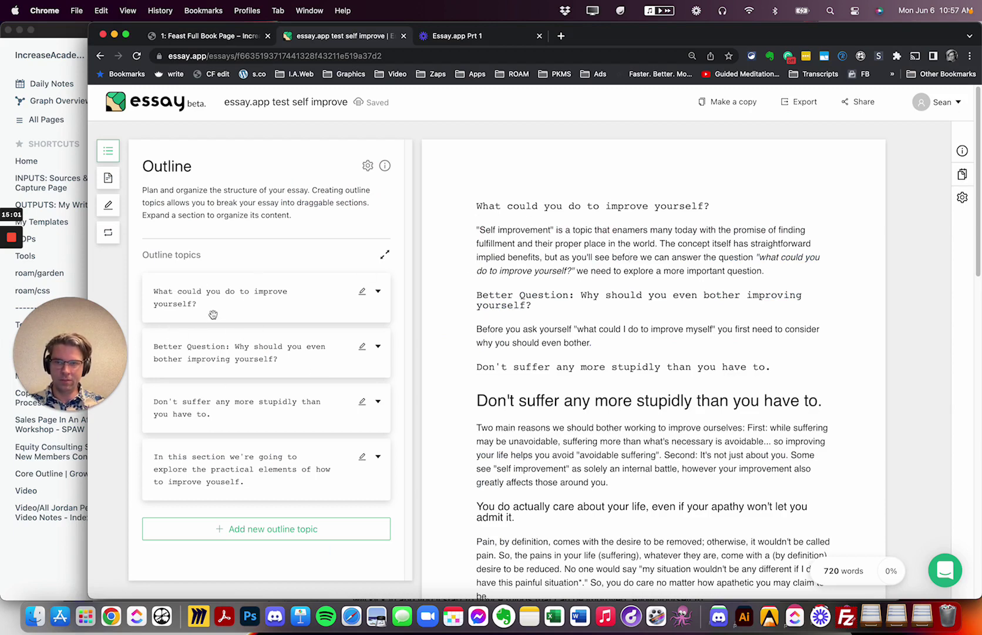
Step: Go back to the dashboard and reopen 'essay.app test self improve' to see expanded topics
left_click(264, 294)
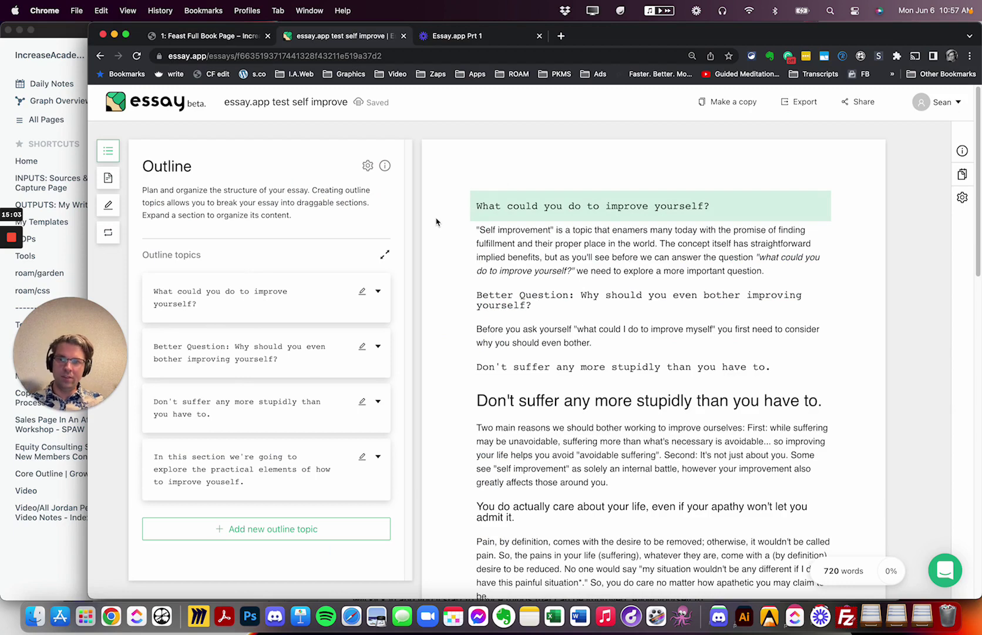
scroll(623, 264, "down", 5)
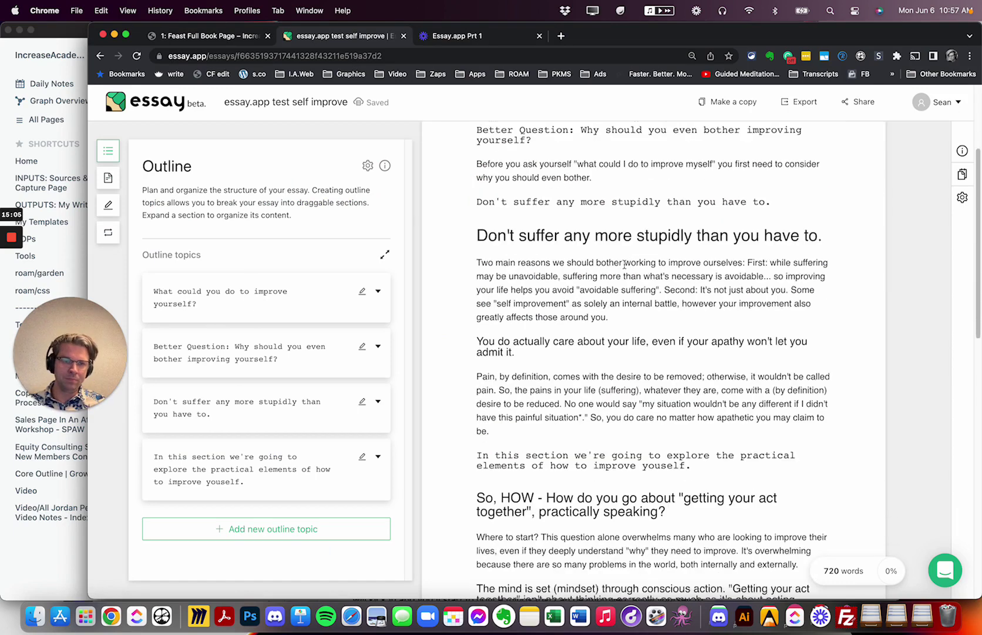
scroll(611, 259, "up", 1)
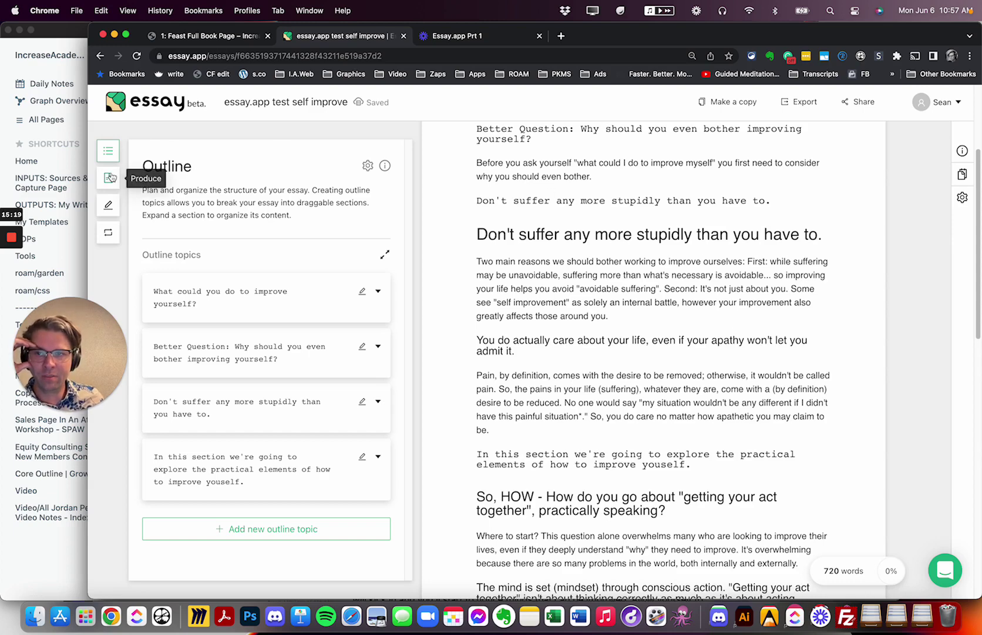
left_click(169, 106)
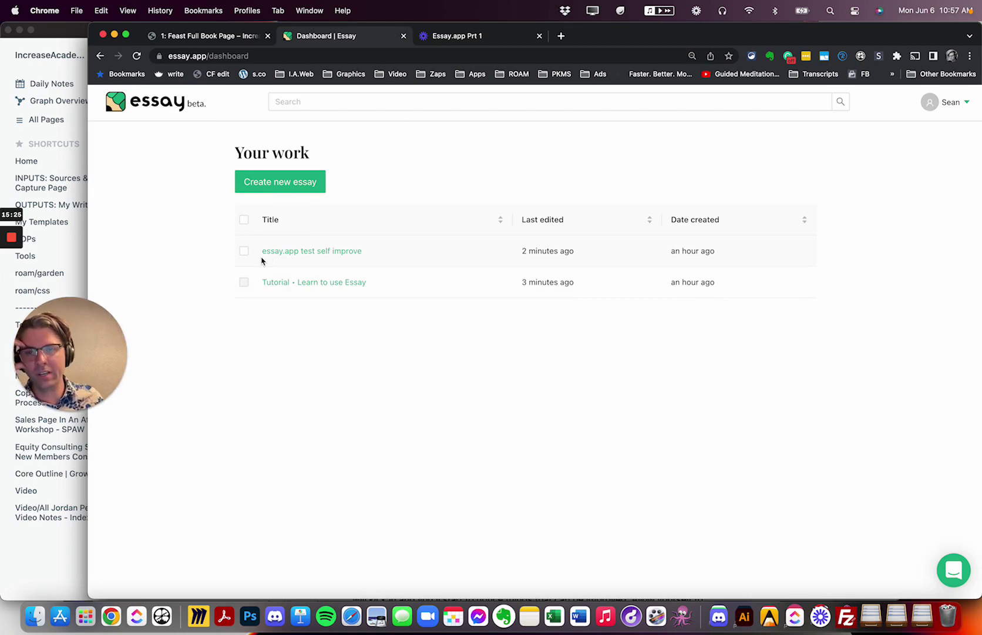
left_click(263, 254)
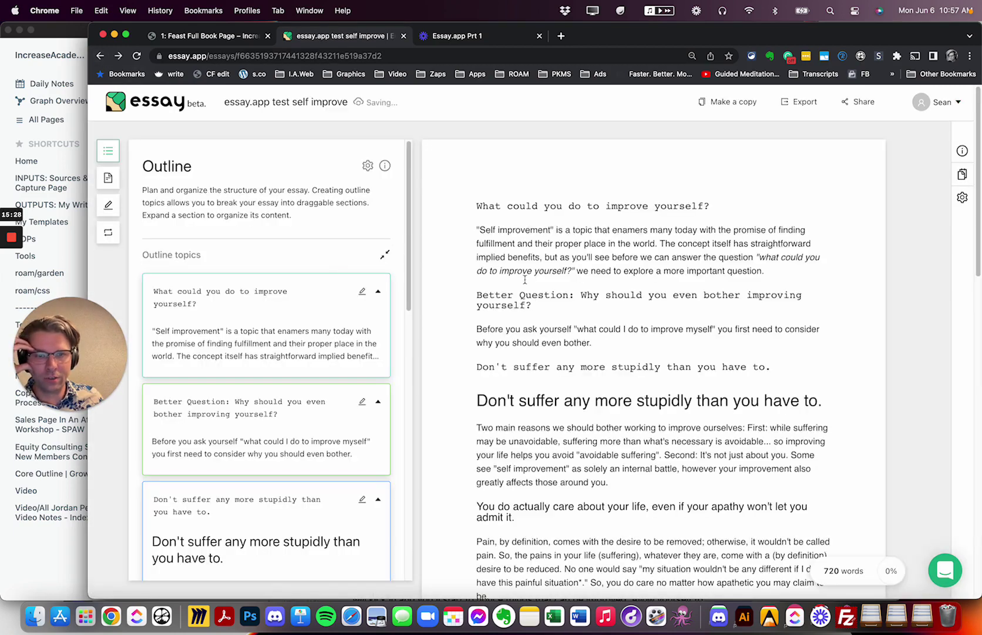
scroll(521, 280, "down", 12)
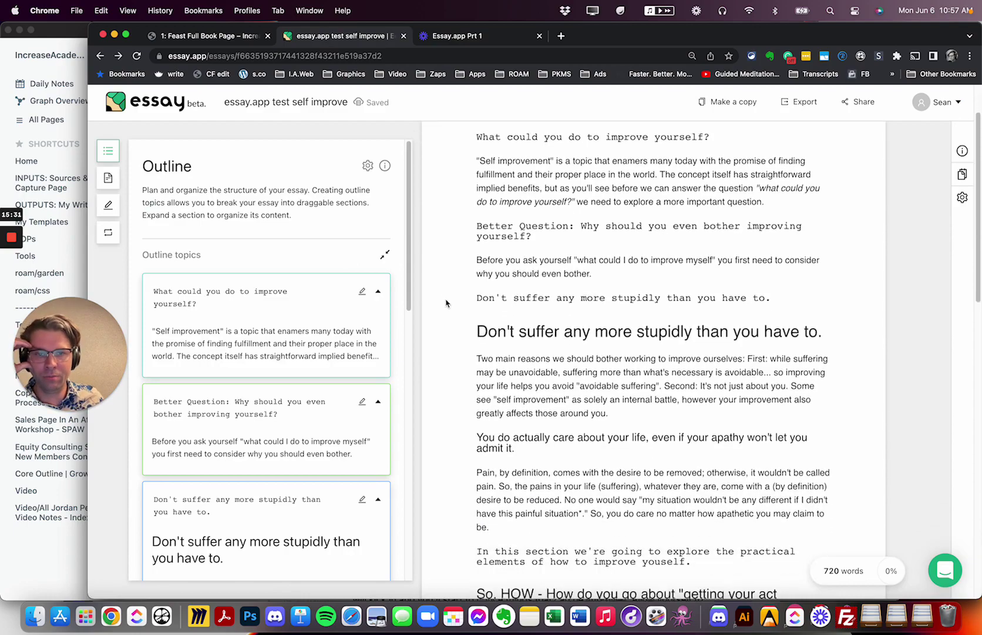
scroll(473, 304, "up", 12)
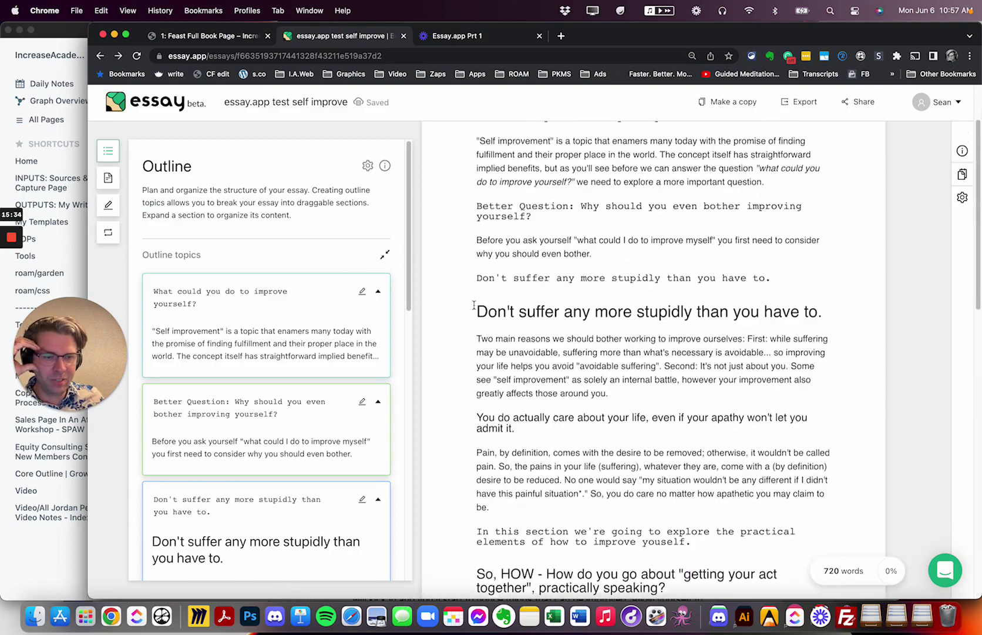
Step: Add a trial 'Research' line under the Don't suffer topic, retyping it after trying a slash
left_click(712, 344)
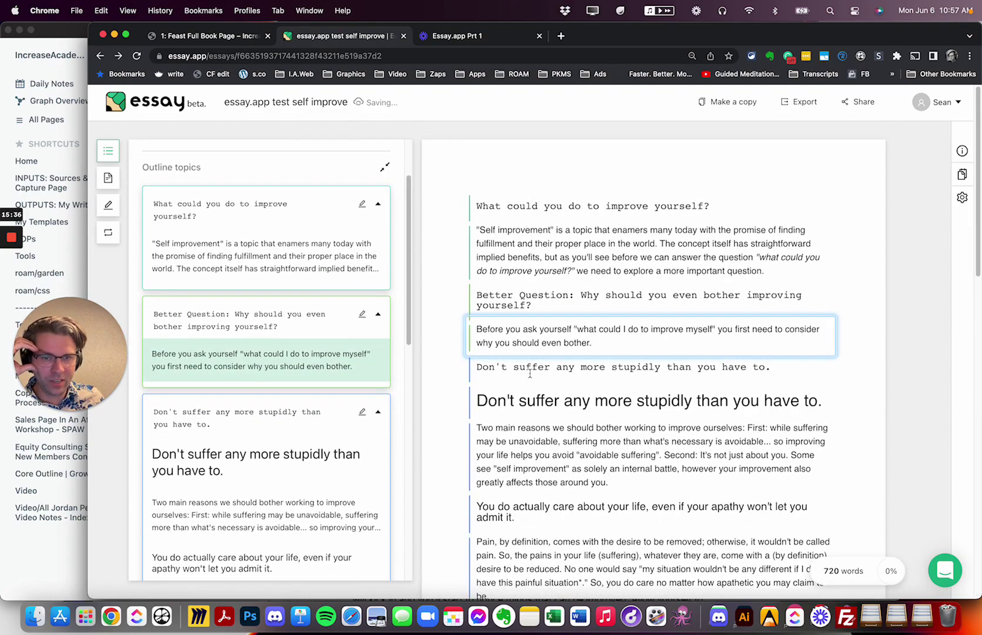
left_click(563, 368)
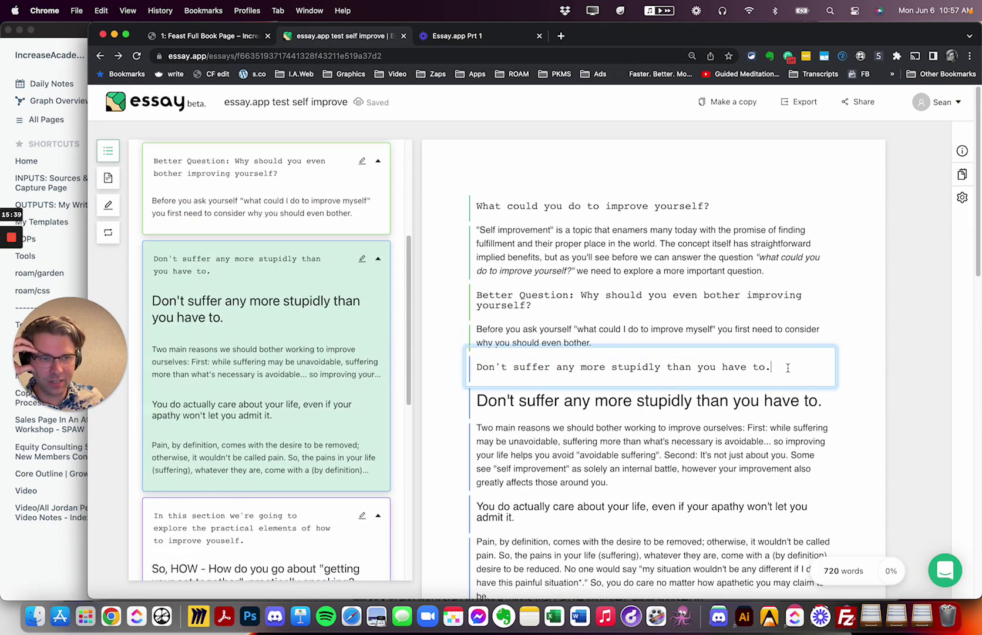
key("Return")
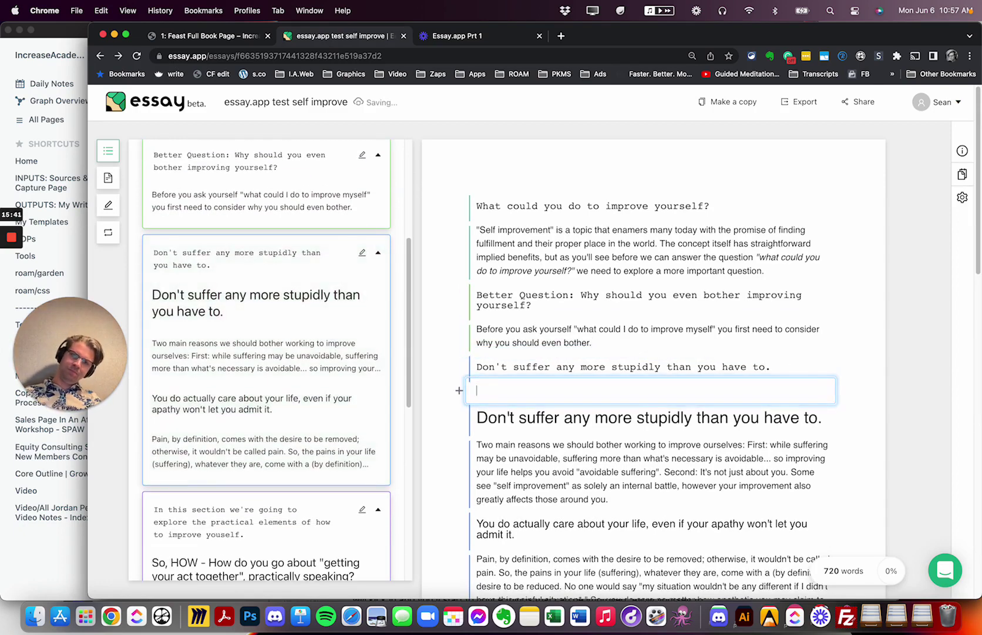
type("Research")
key("BackSpace")
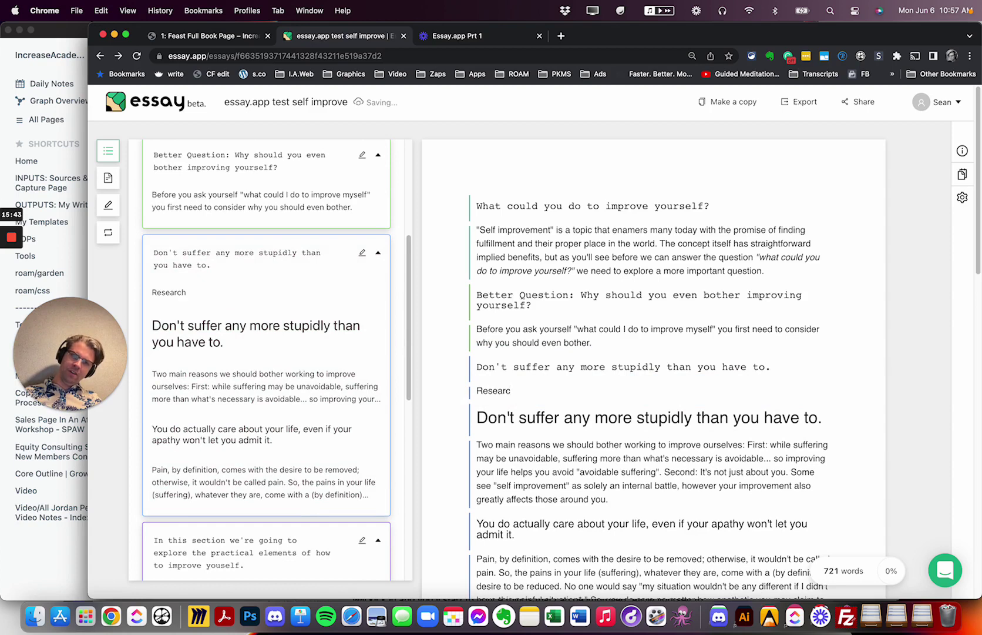
key("BackSpace")
key("BackSpace")
key("BackSpace")
type("/")
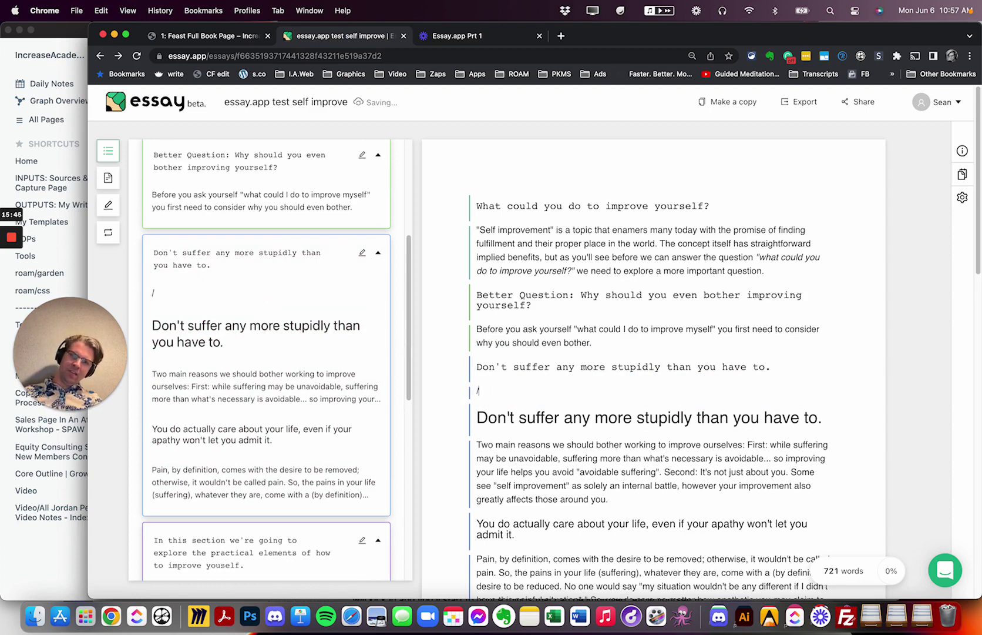
key("BackSpace")
type("Research")
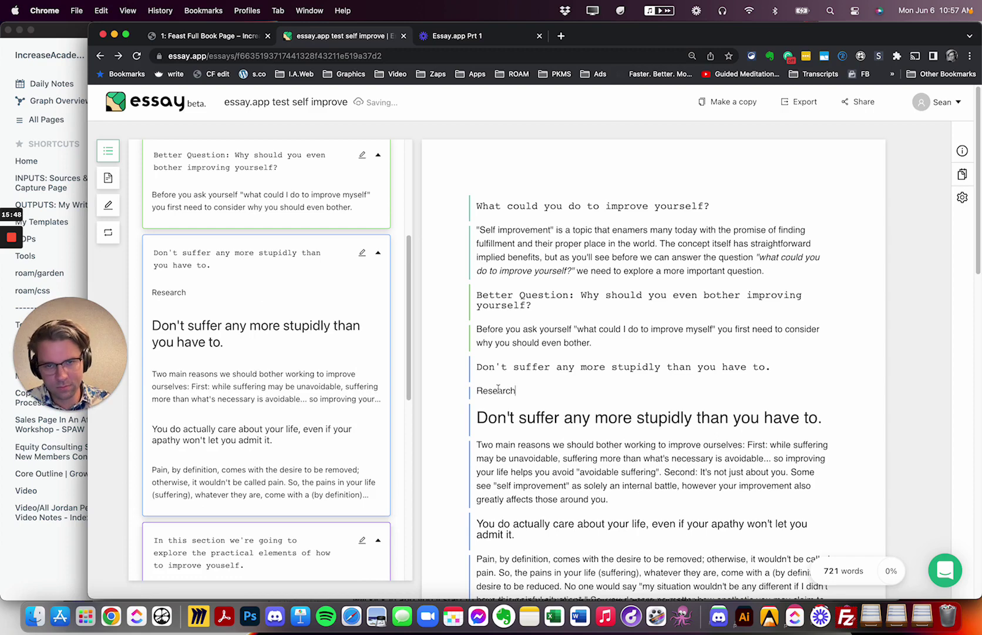
Step: Try the block-type options on the Research line, then delete the line
right_click(498, 389)
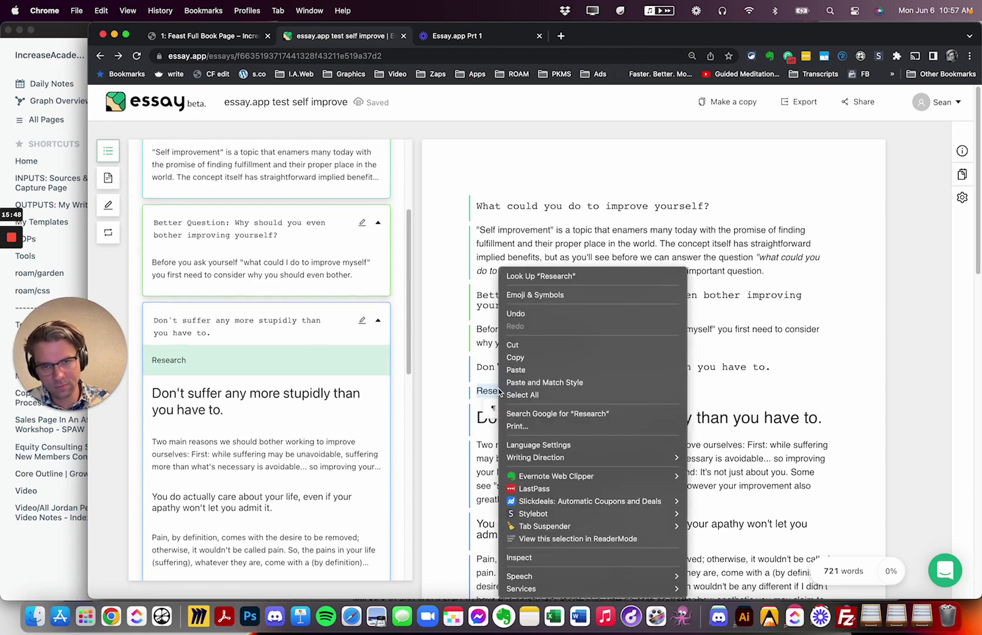
key("Escape")
left_click(497, 408)
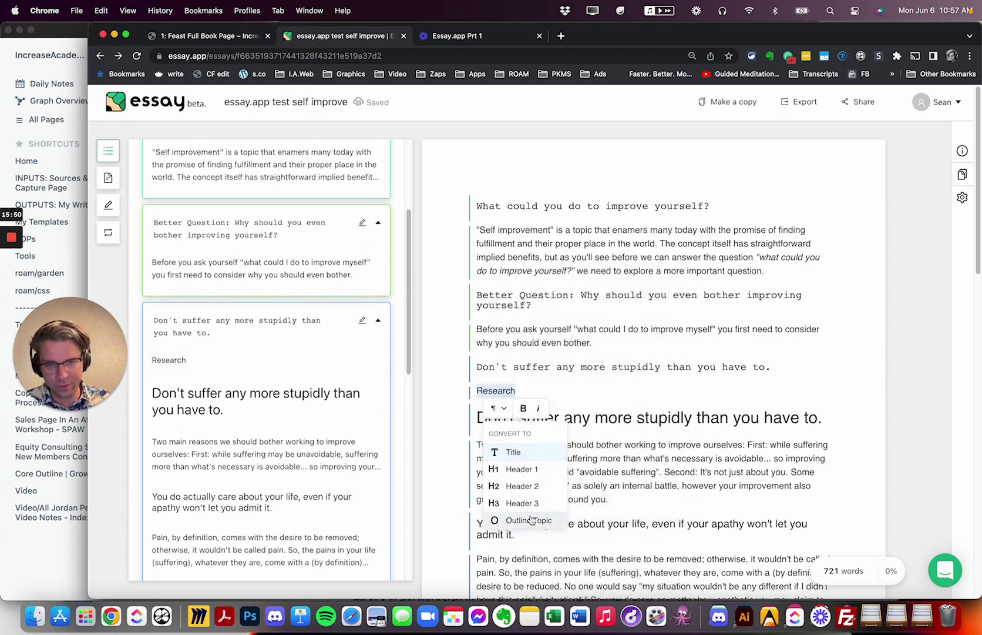
left_click_drag(579, 386, 470, 397)
double_click(478, 389)
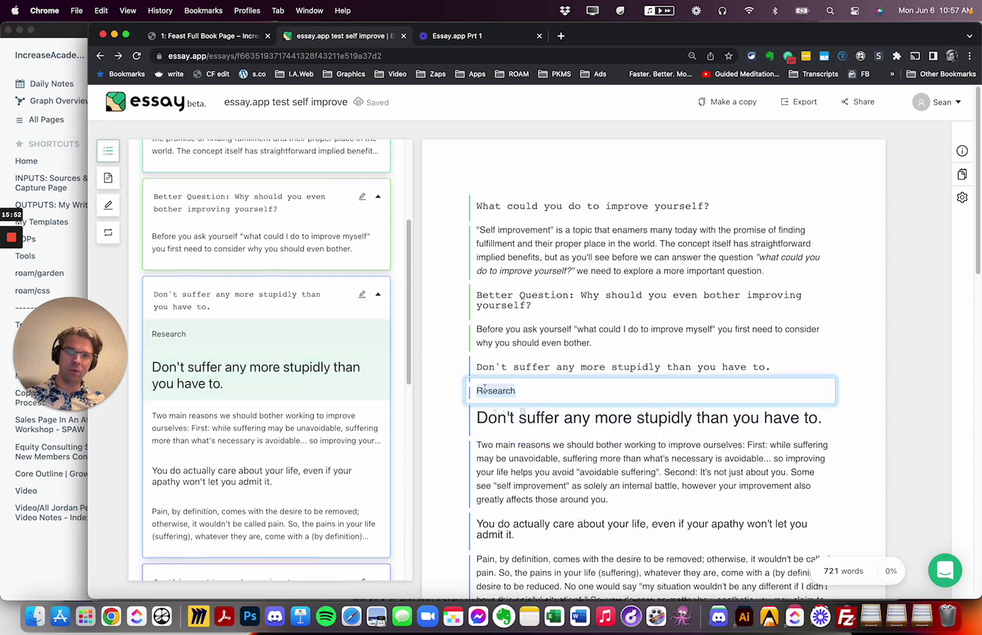
key("BackSpace")
key("BackSpace")
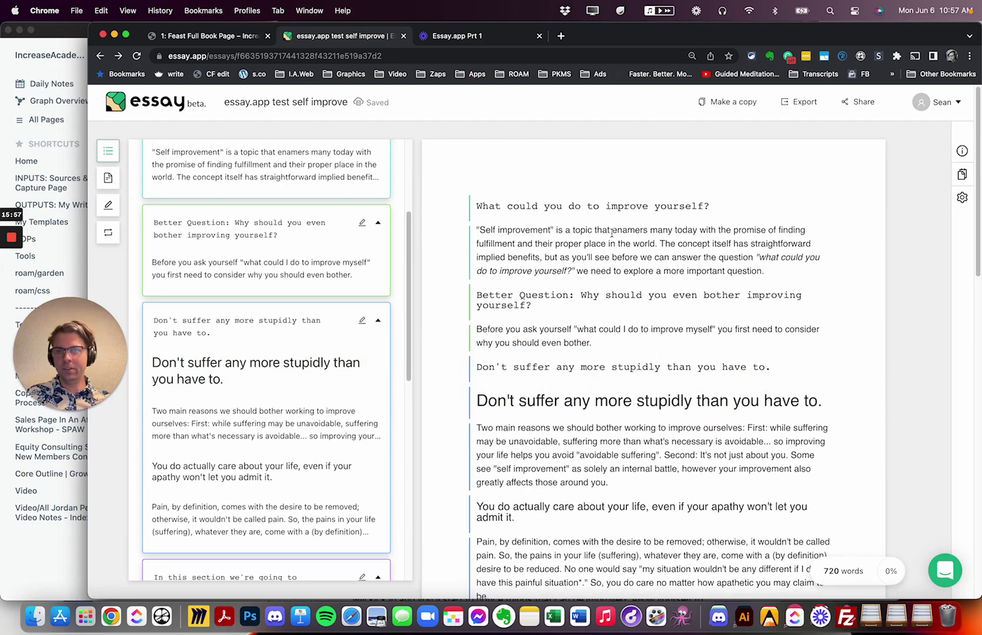
Step: Reopen 'essay.app test self improve' from the dashboard and jump to the So, HOW section
left_click(173, 105)
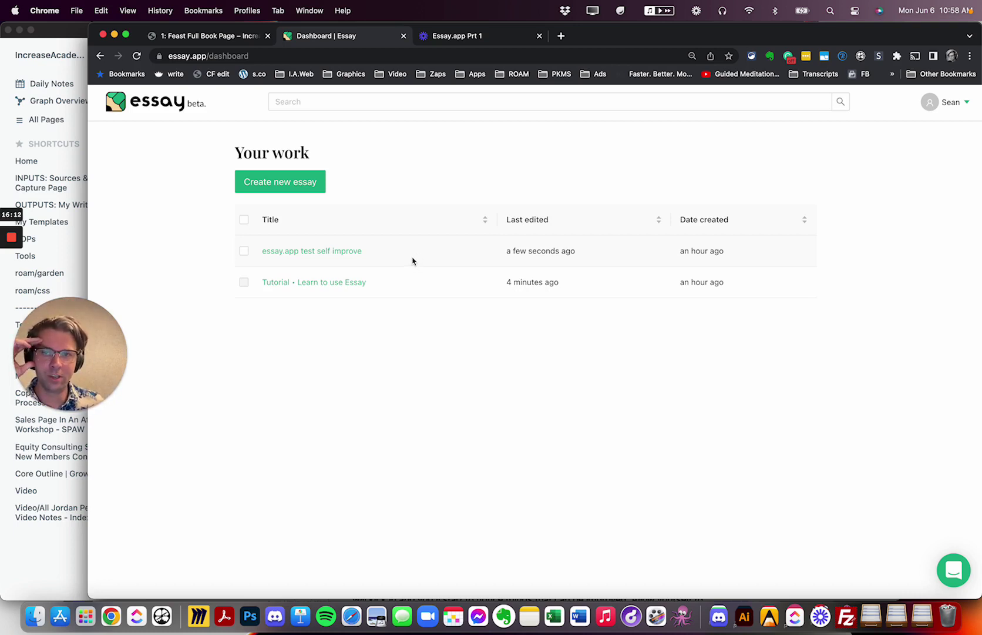
left_click(323, 255)
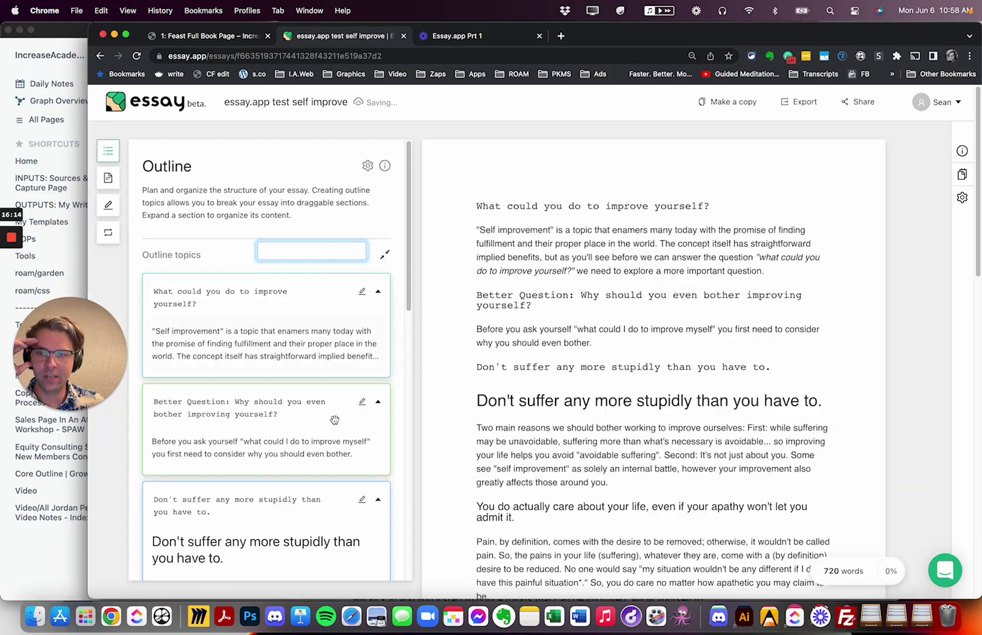
scroll(310, 447, "down", 5)
scroll(310, 448, "down", 10)
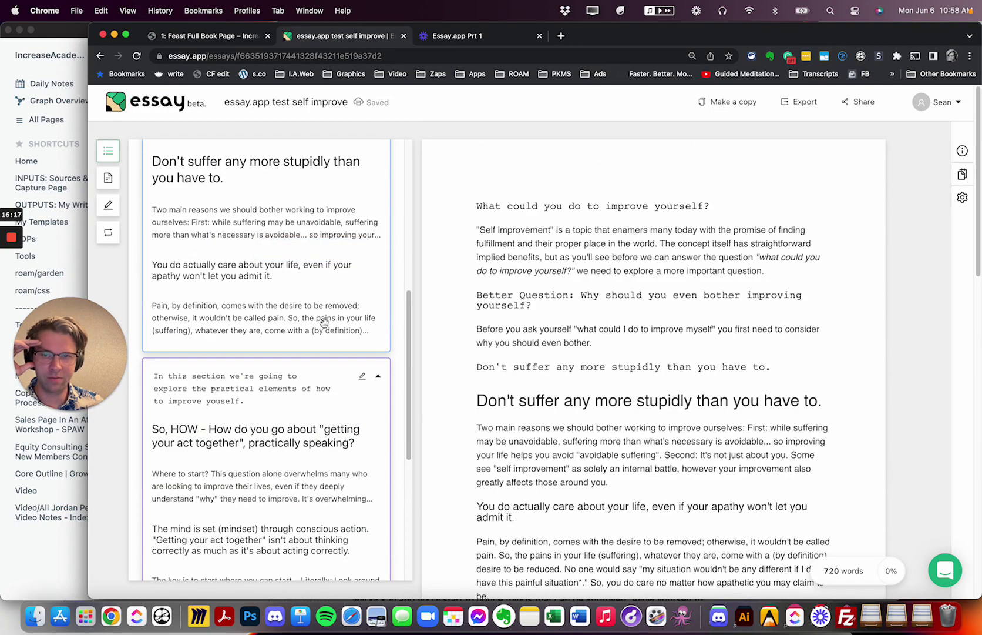
left_click(264, 373)
scroll(262, 382, "up", 15)
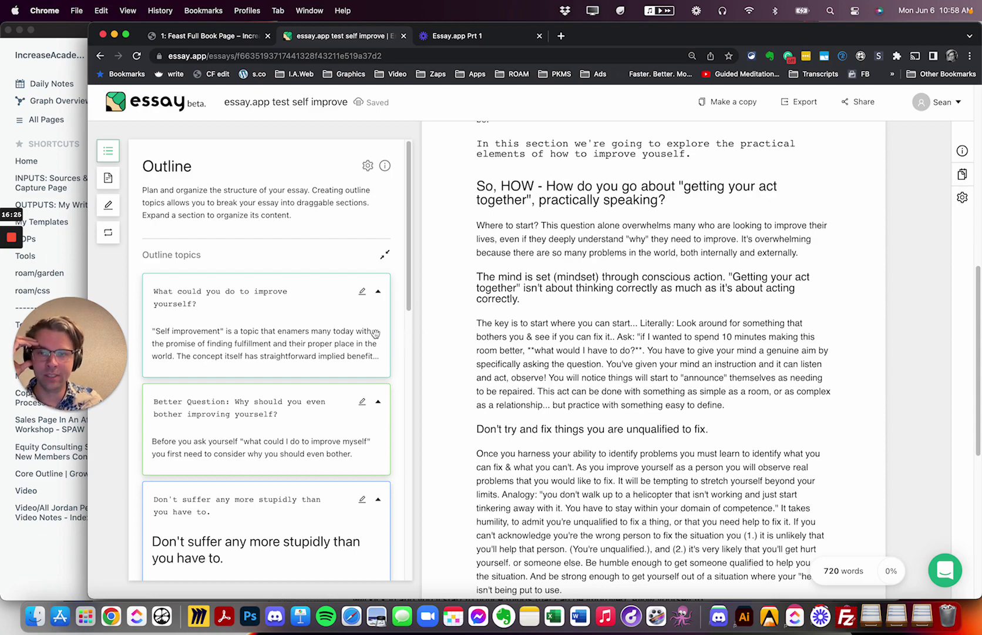
scroll(375, 333, "down", 3)
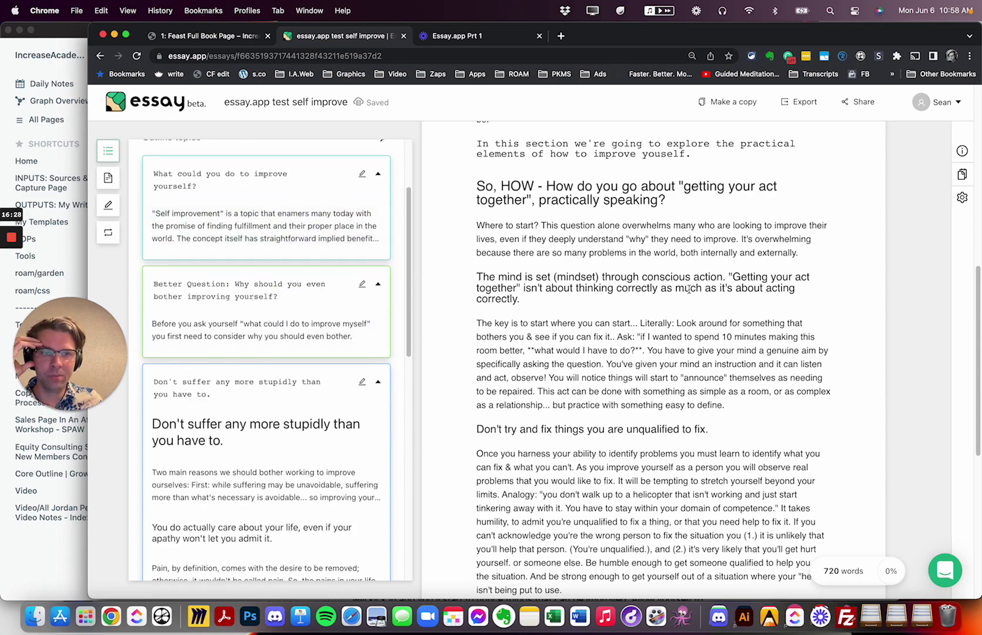
scroll(658, 288, "up", 10)
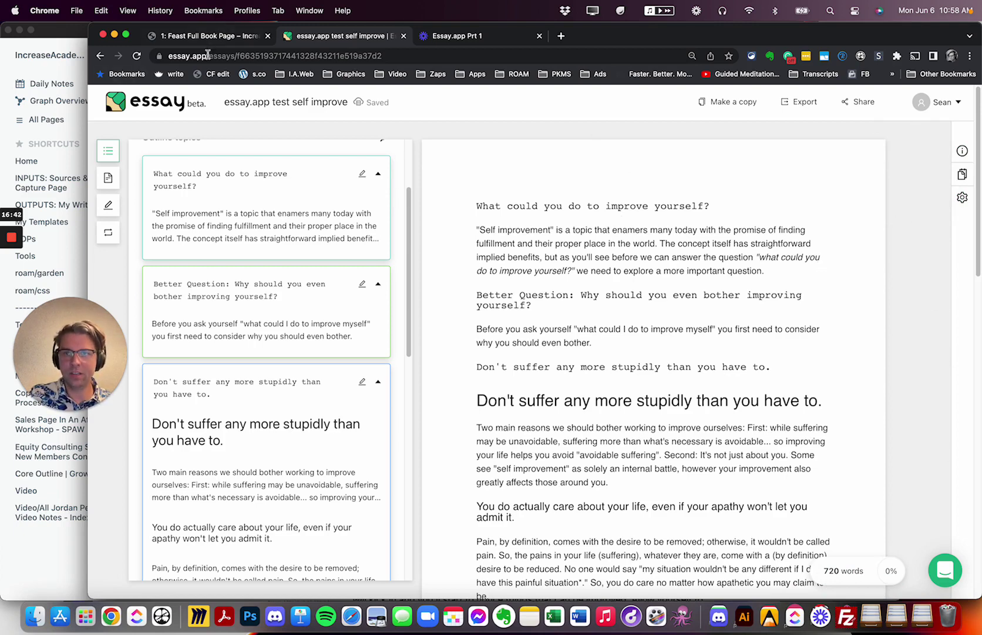
Step: Glance at the Feast Full Book Page tab, then return and select the essay's web address
left_click(211, 37)
left_click(305, 37)
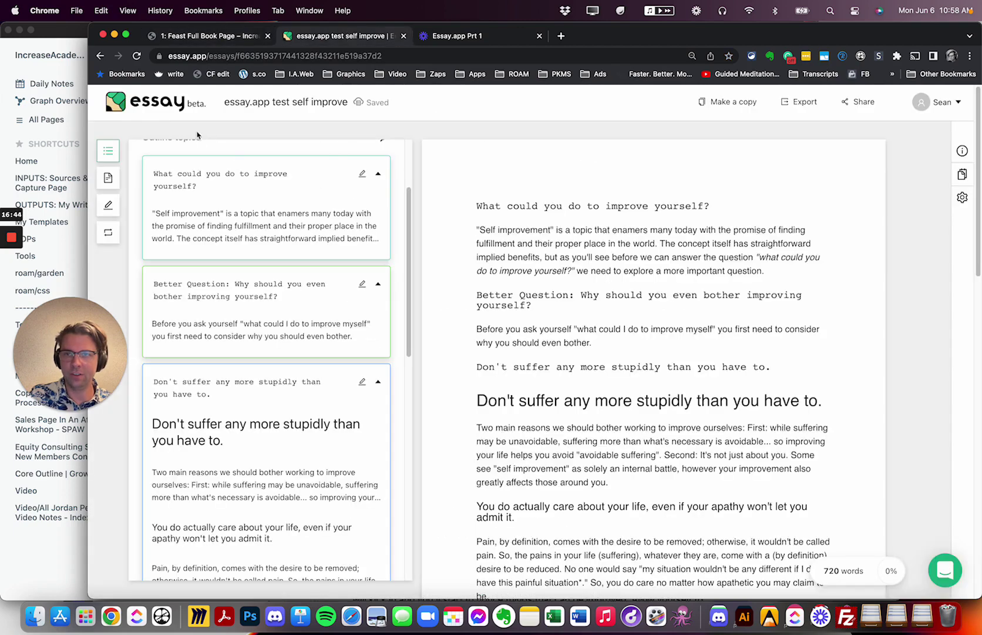
left_click(179, 56)
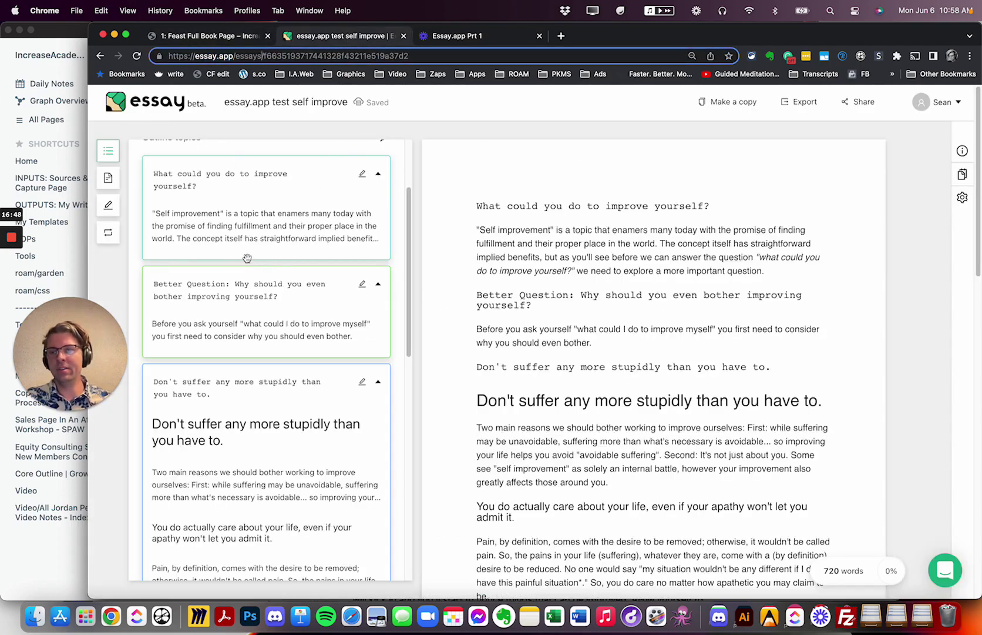
scroll(247, 258, "down", 10)
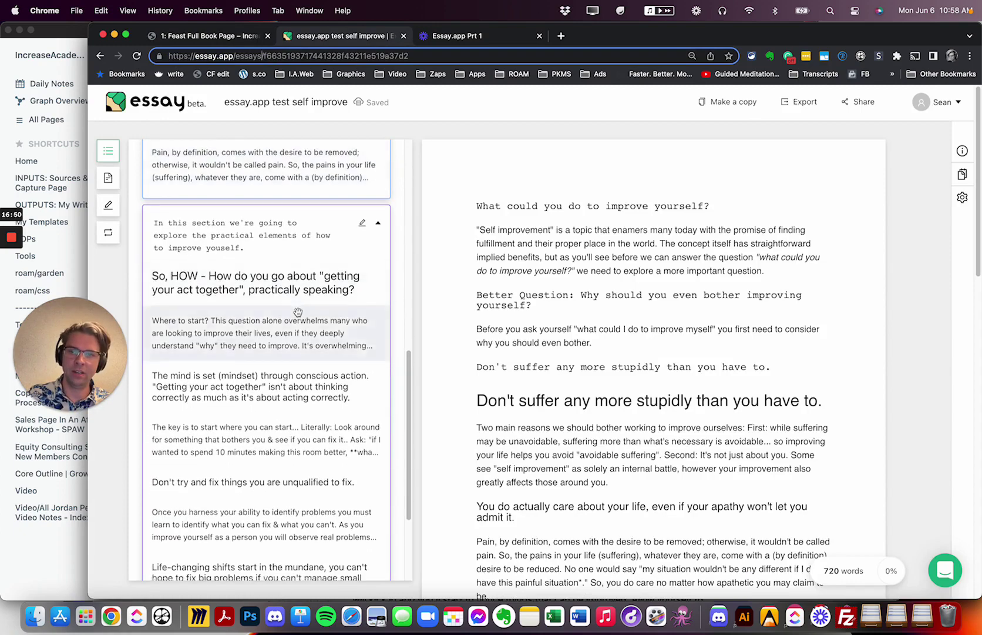